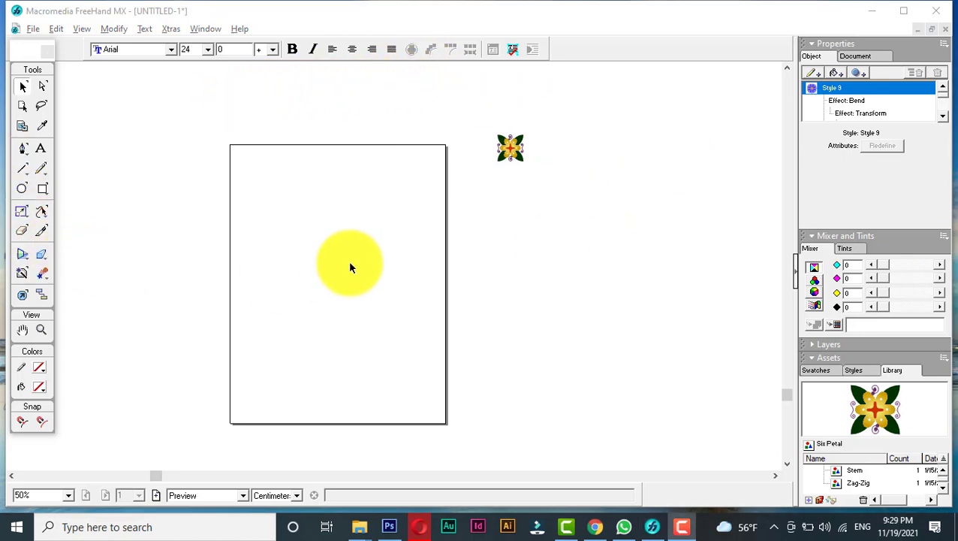
Open the Transform settings, view the Align options, and return to Transform.
click(201, 30)
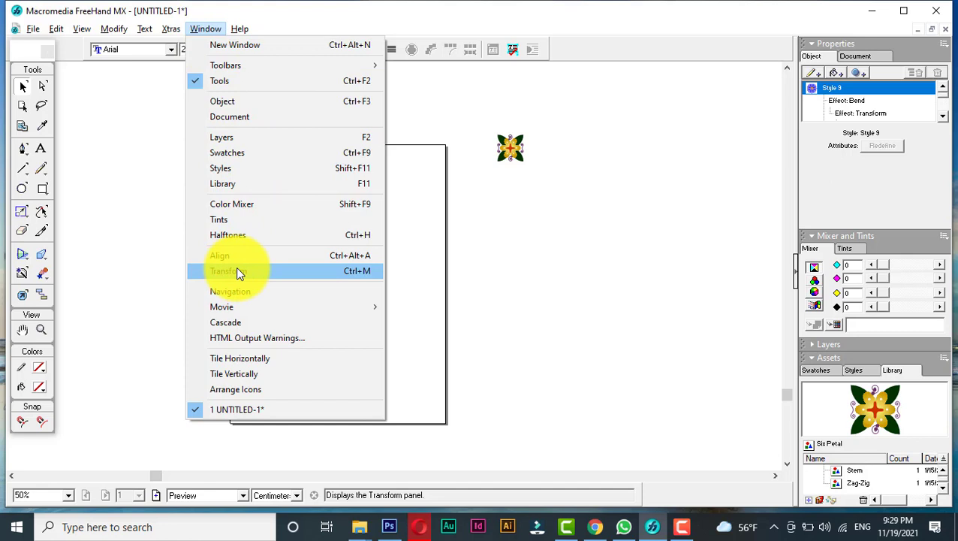
click(455, 235)
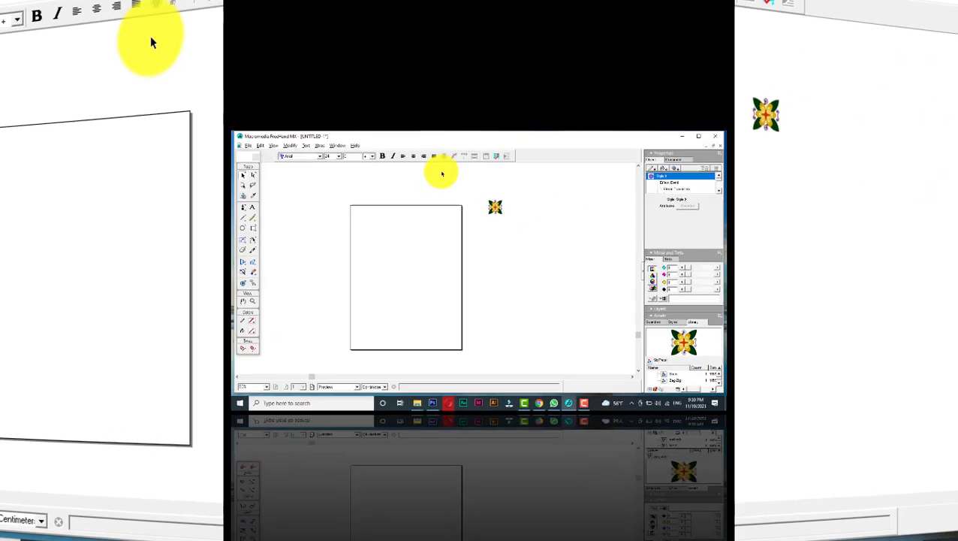
click(337, 145)
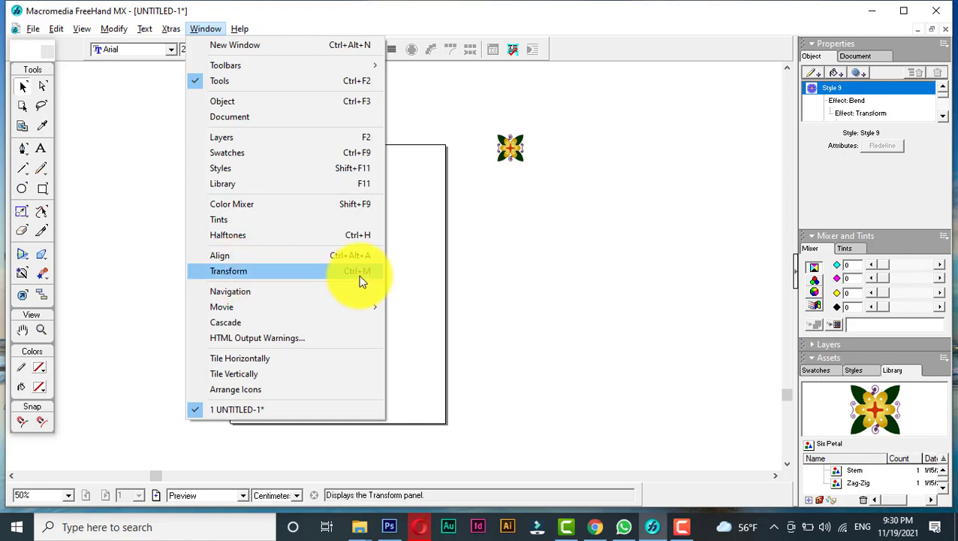
click(321, 270)
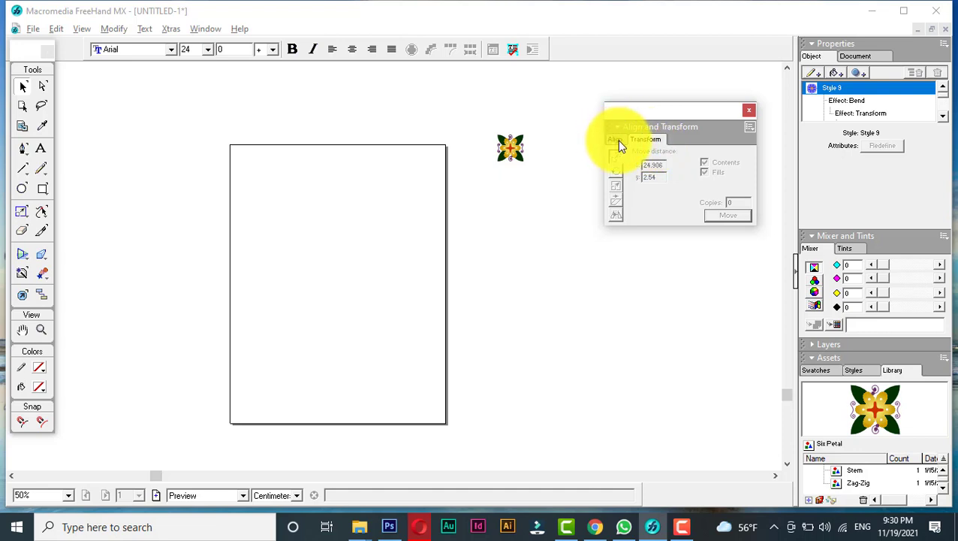
click(617, 141)
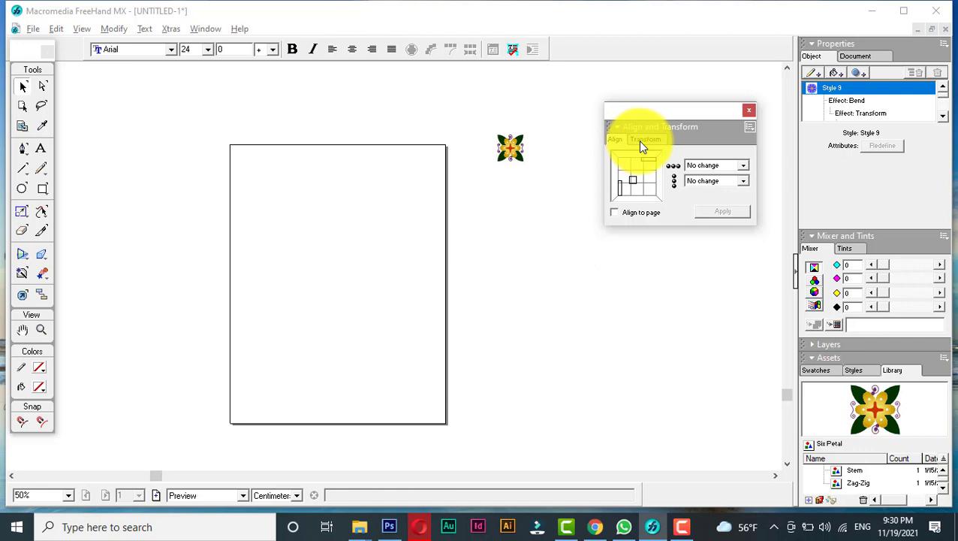
click(640, 141)
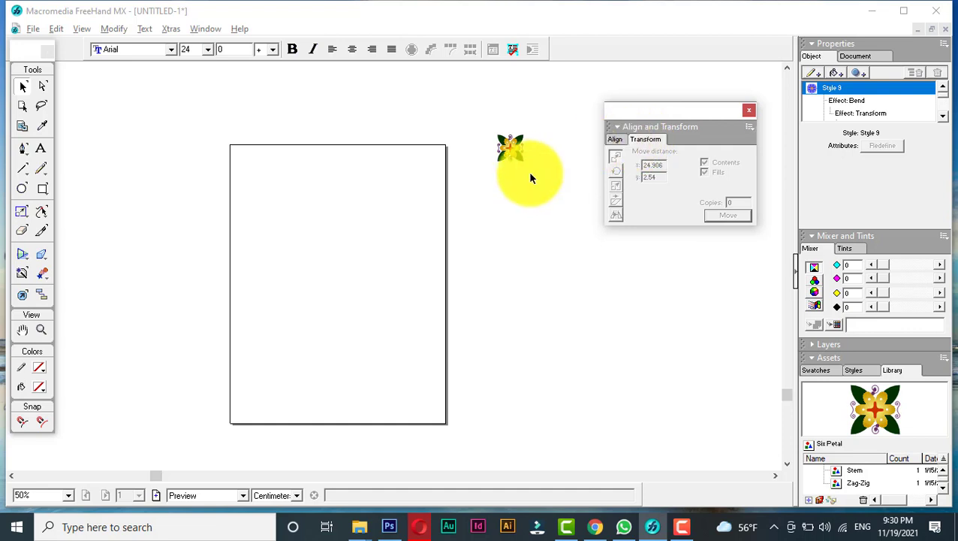
Move the Six Petal flower from outside the page into the page's upper-left corner.
drag(511, 150, 249, 156)
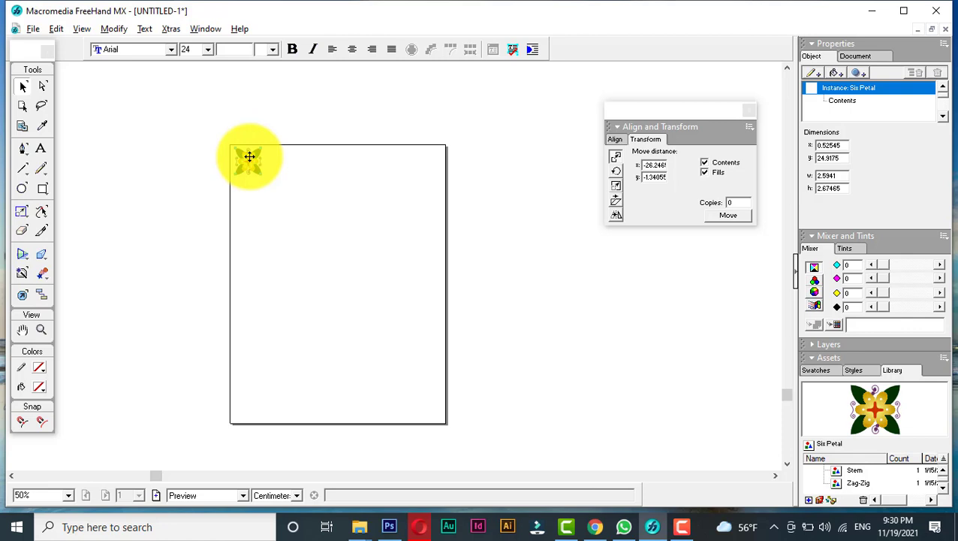
drag(249, 156, 249, 158)
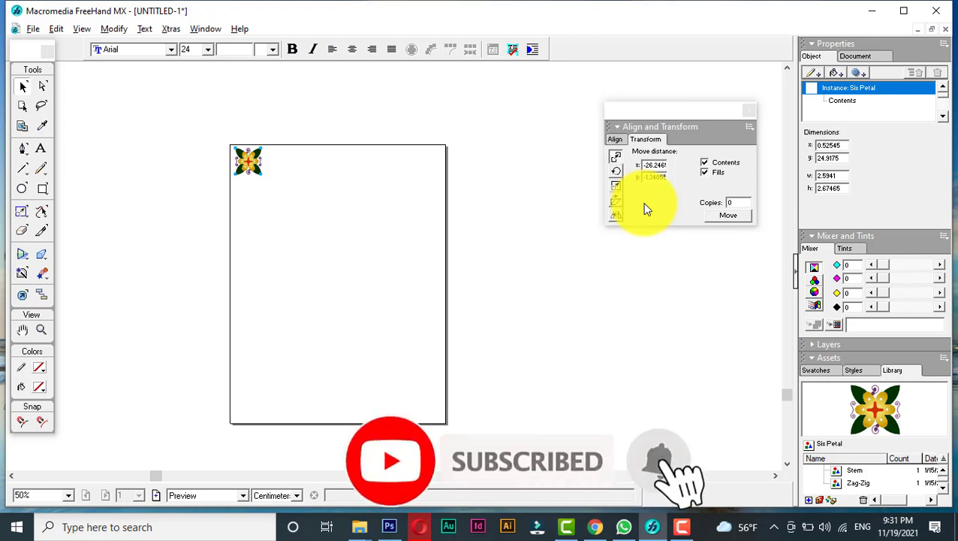
Duplicate the flower with 5 copies at a move distance of x 50 and y 0 centimeters.
click(614, 158)
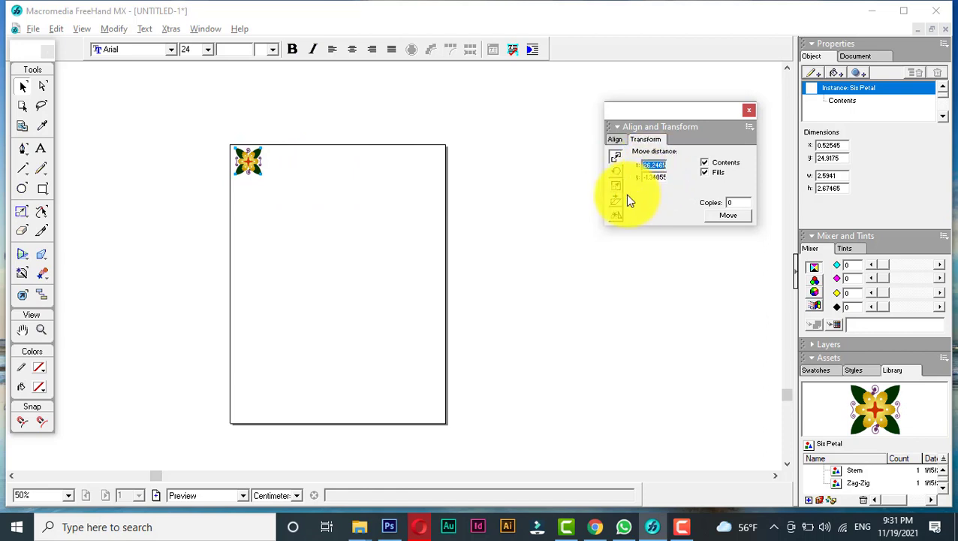
text(100)
click(629, 201)
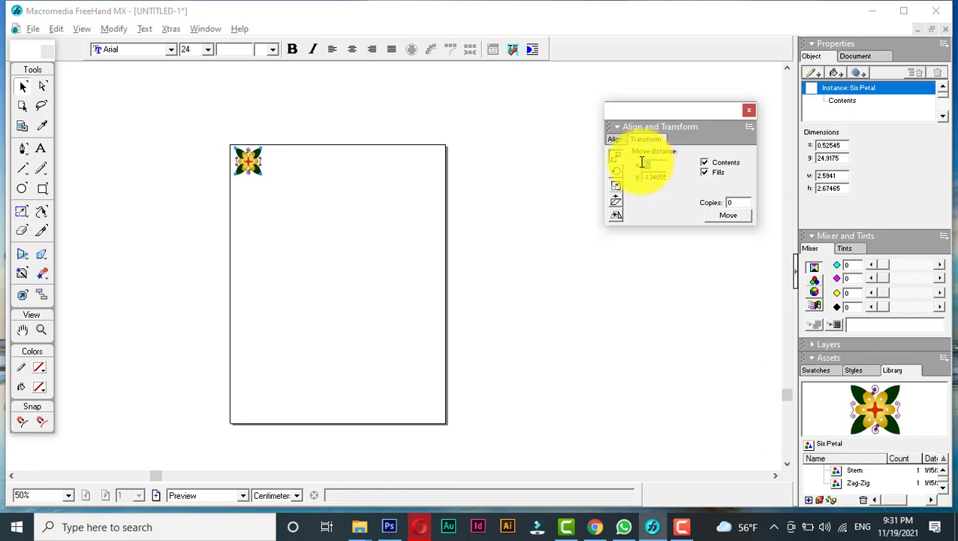
double_click(644, 164)
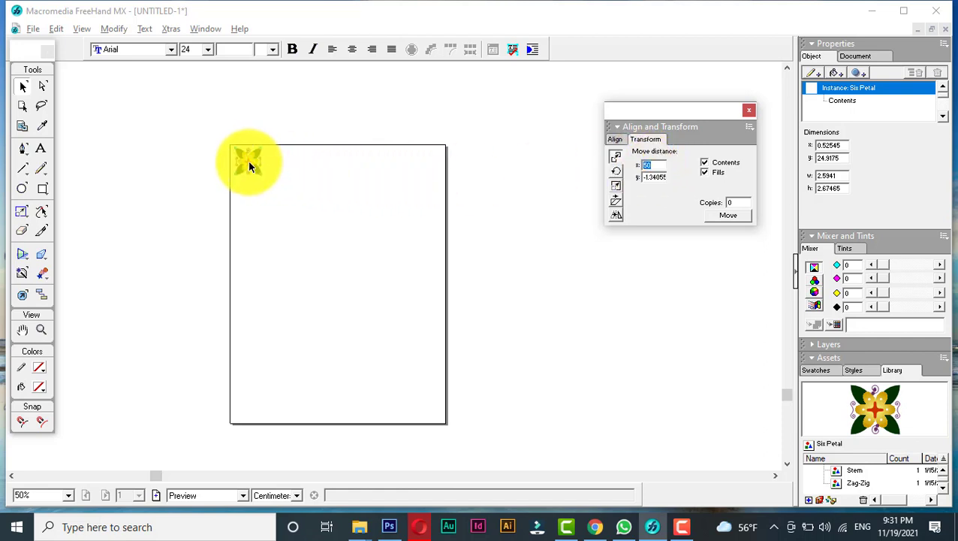
click(250, 163)
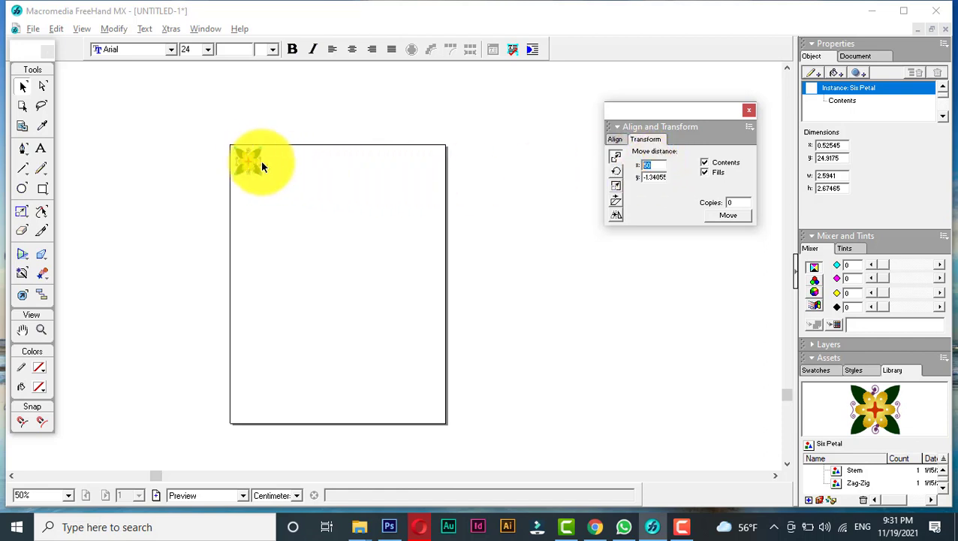
double_click(661, 177)
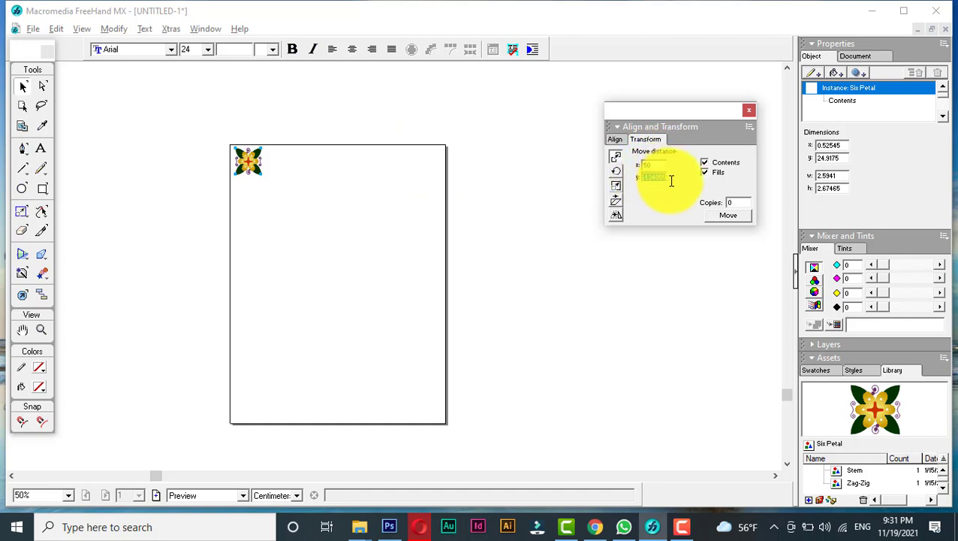
key(BackSpace)
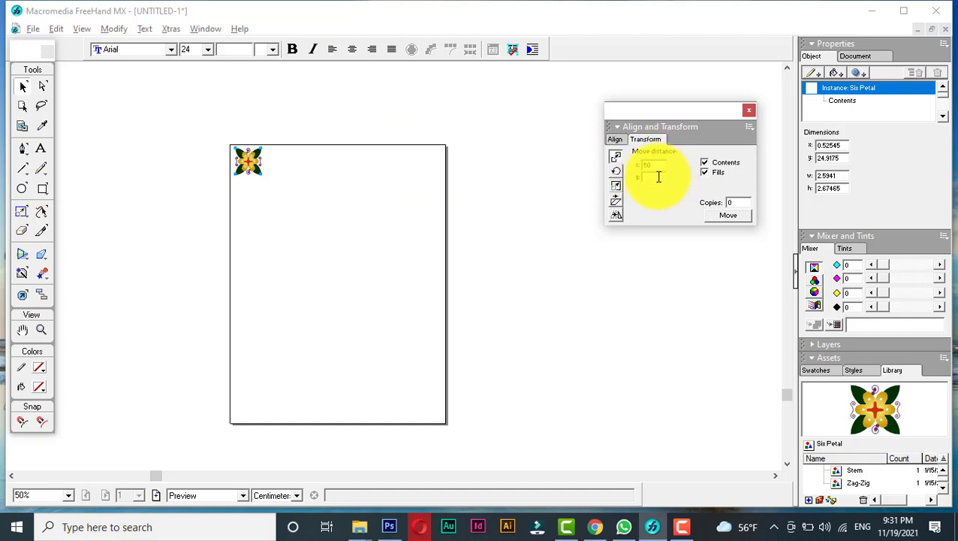
text(0)
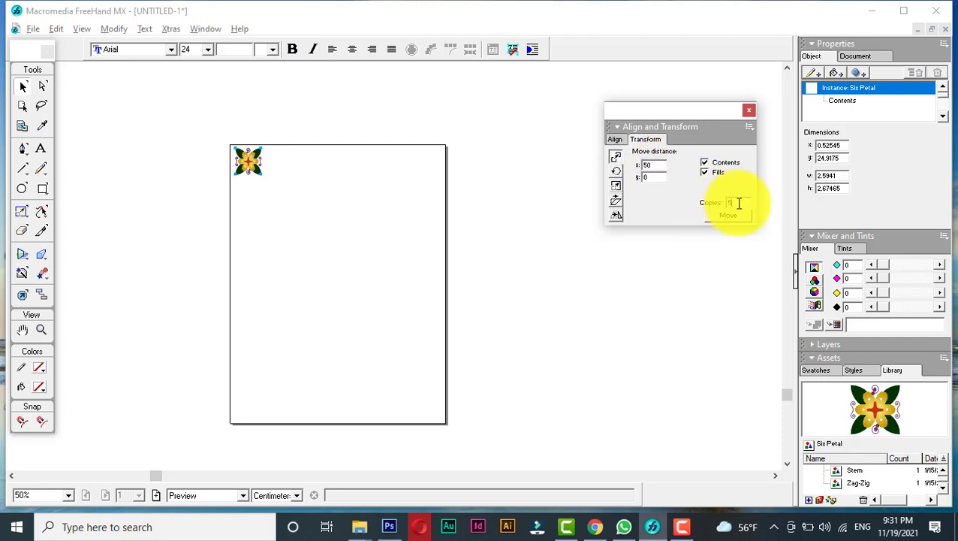
double_click(734, 203)
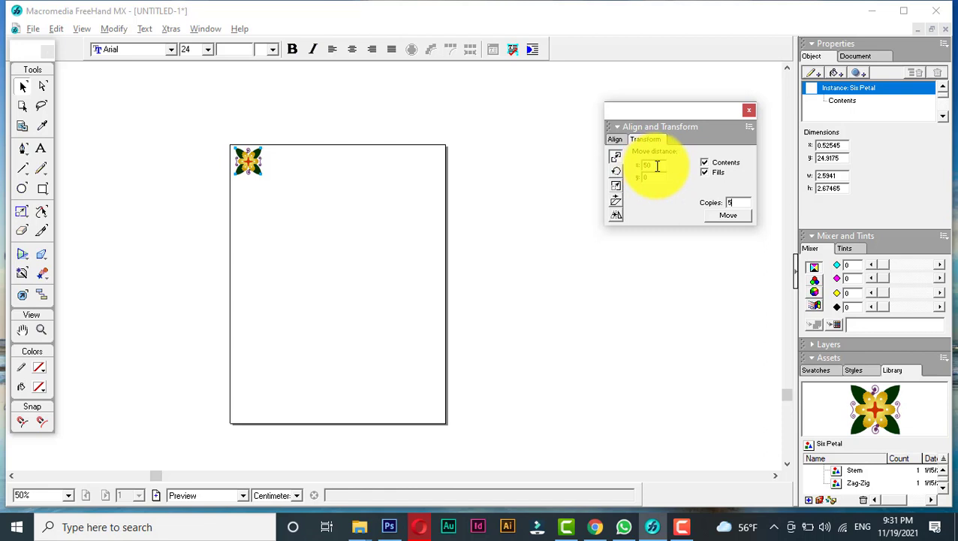
click(737, 217)
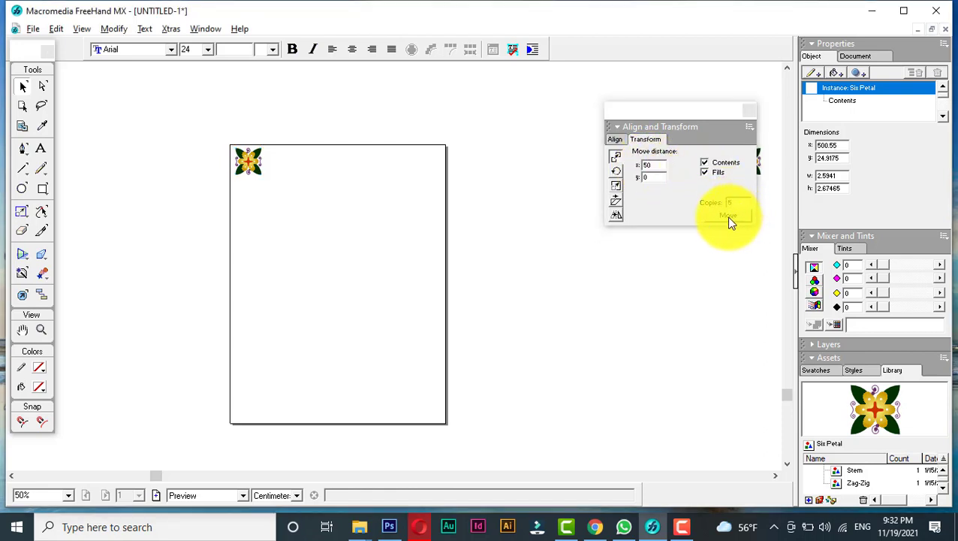
Move the Align and Transform window off the row of flowers and undo the duplication.
drag(680, 119, 641, 246)
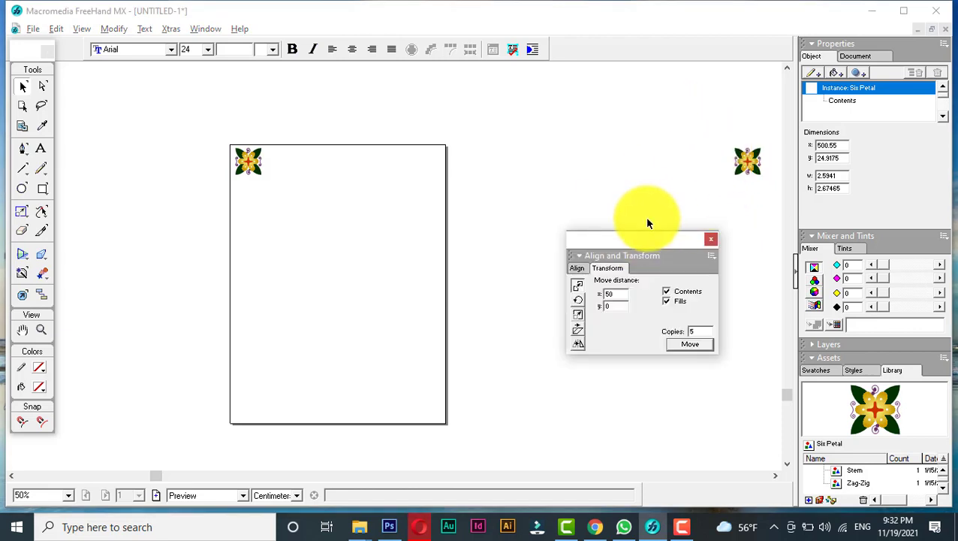
key(ctrl+z)
key(ctrl+z)
key(ctrl+z)
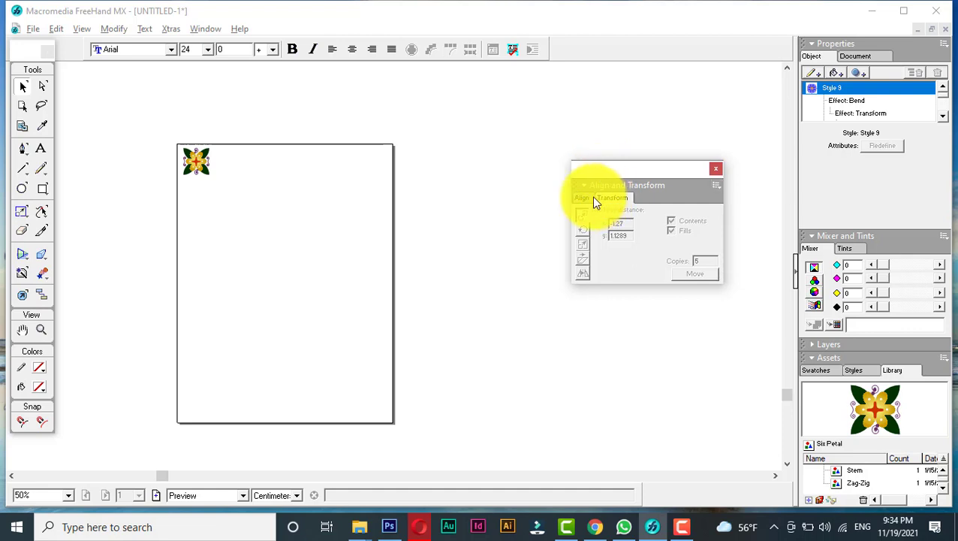
Select the flower in the page's corner for a move transform and check the available measurement units.
click(198, 159)
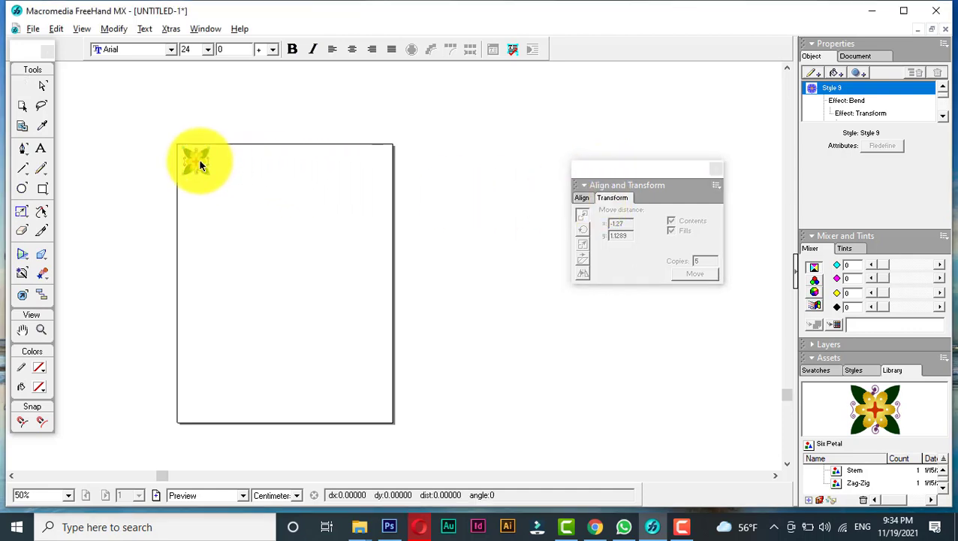
click(582, 216)
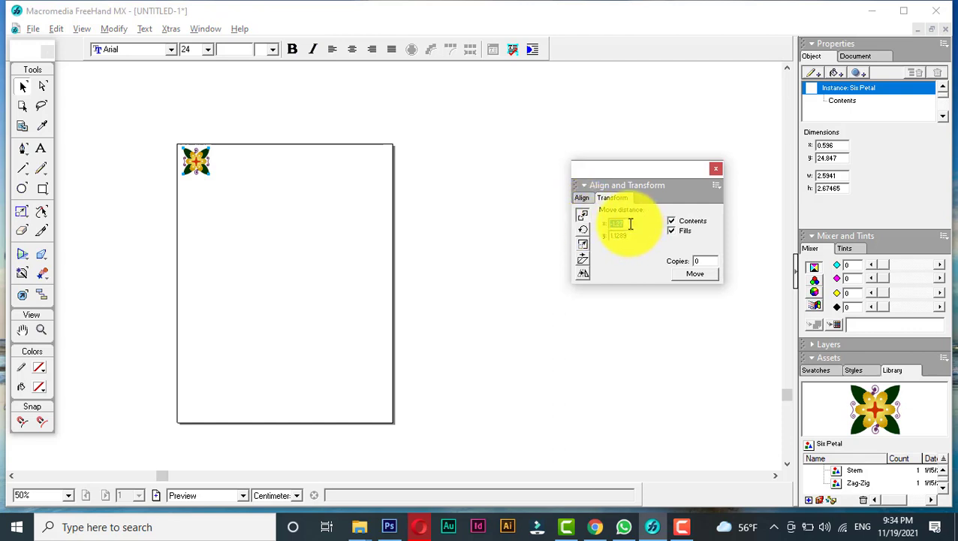
drag(630, 223, 613, 222)
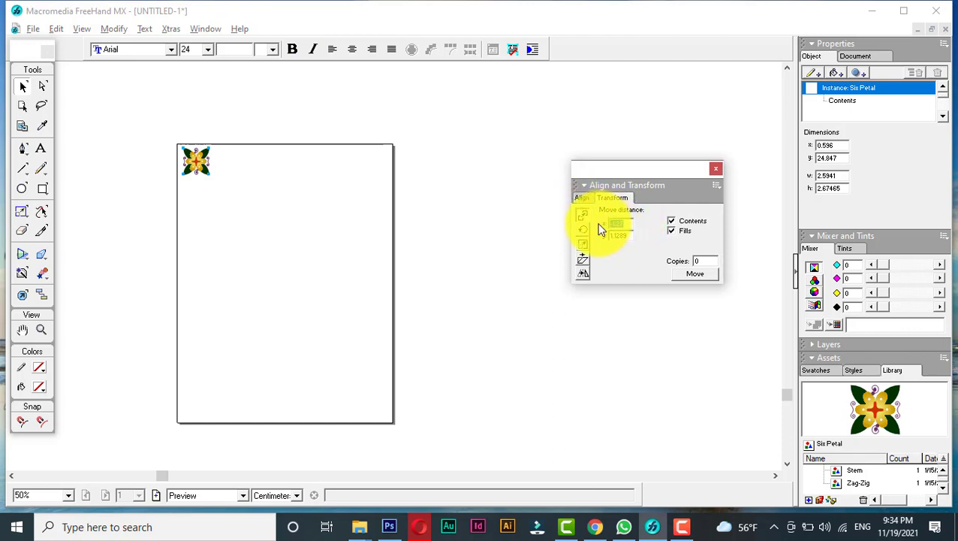
click(276, 495)
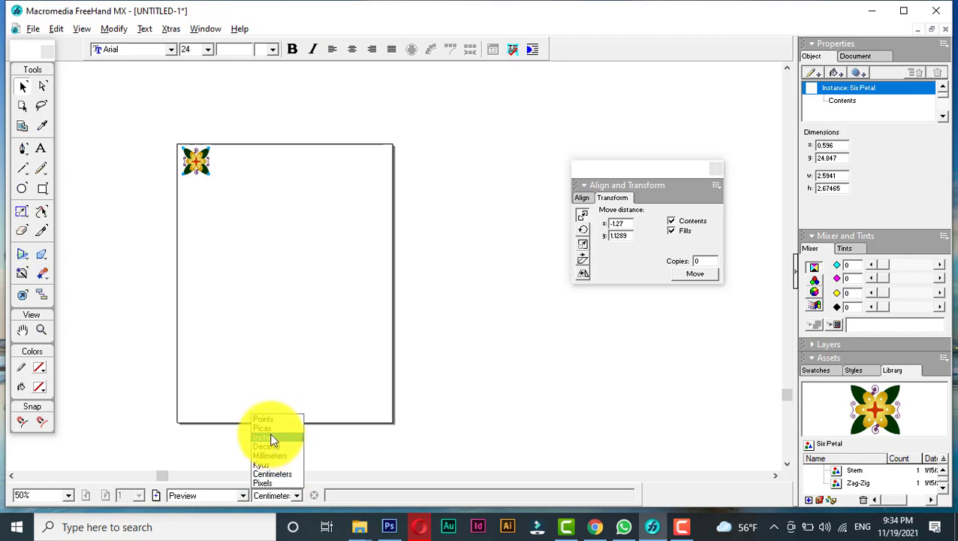
click(284, 300)
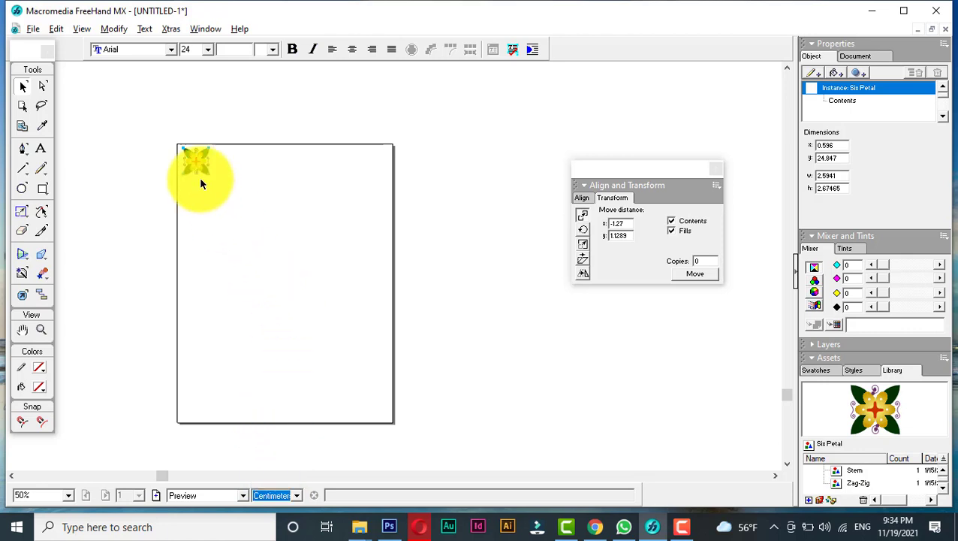
Try 5 copies of the flower at a move distance of x 2 and y 0, and undo them.
click(630, 222)
drag(630, 222, 609, 222)
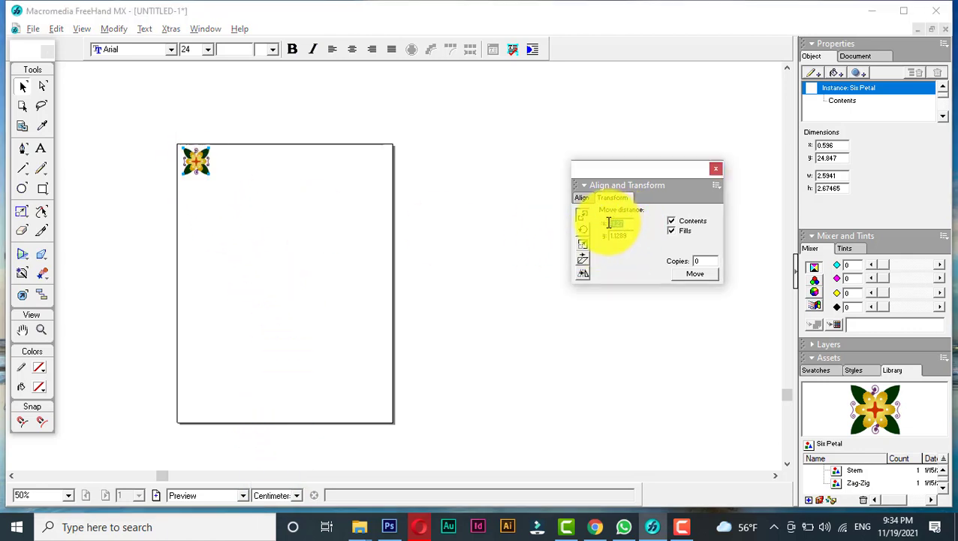
click(184, 150)
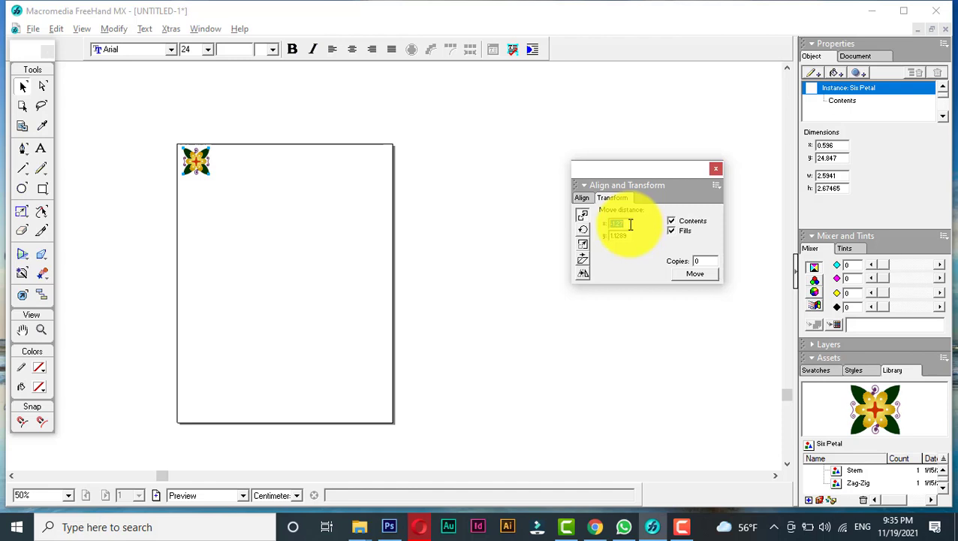
text(2)
double_click(612, 235)
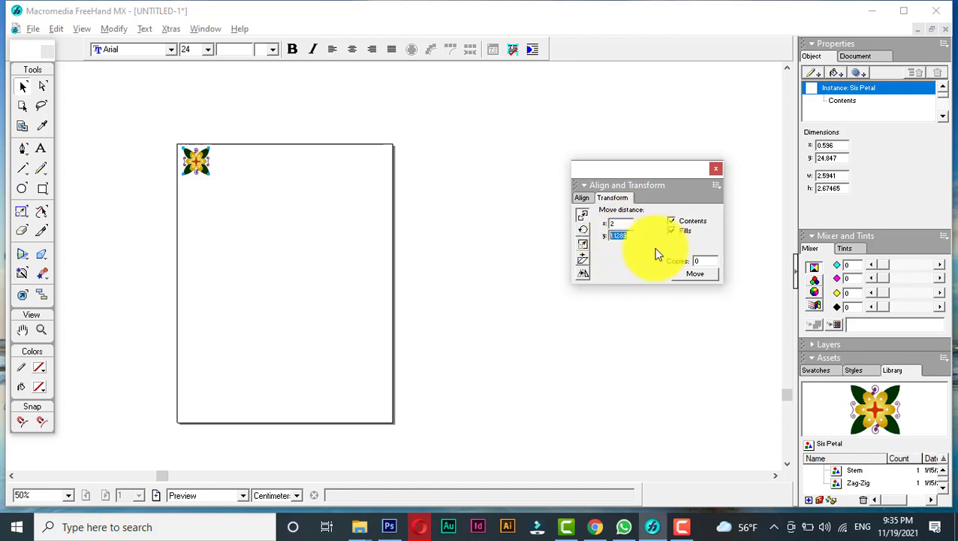
text(0)
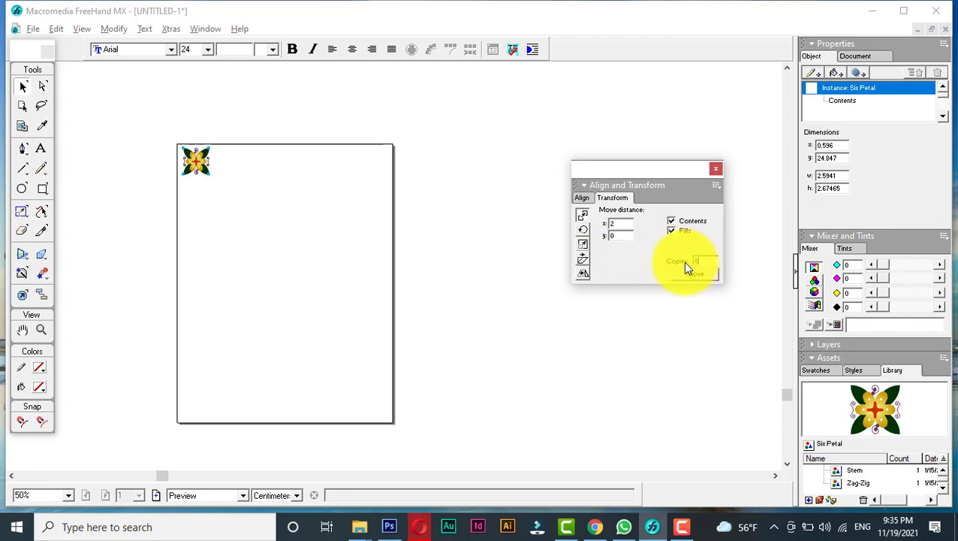
click(692, 273)
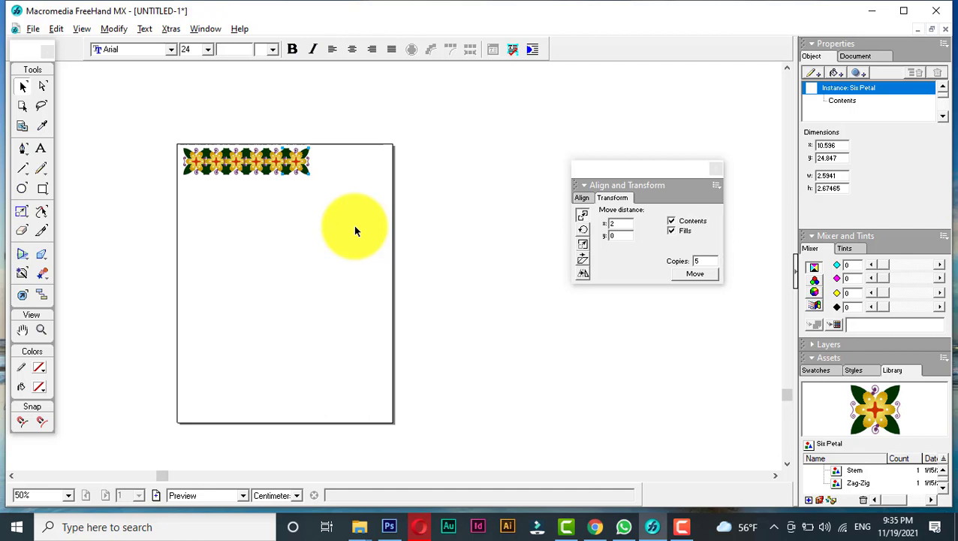
key(ctrl+z)
Duplicate the flower with 5 copies at a move distance of x 5 and y 0, and delete the last copy outside the page.
click(611, 225)
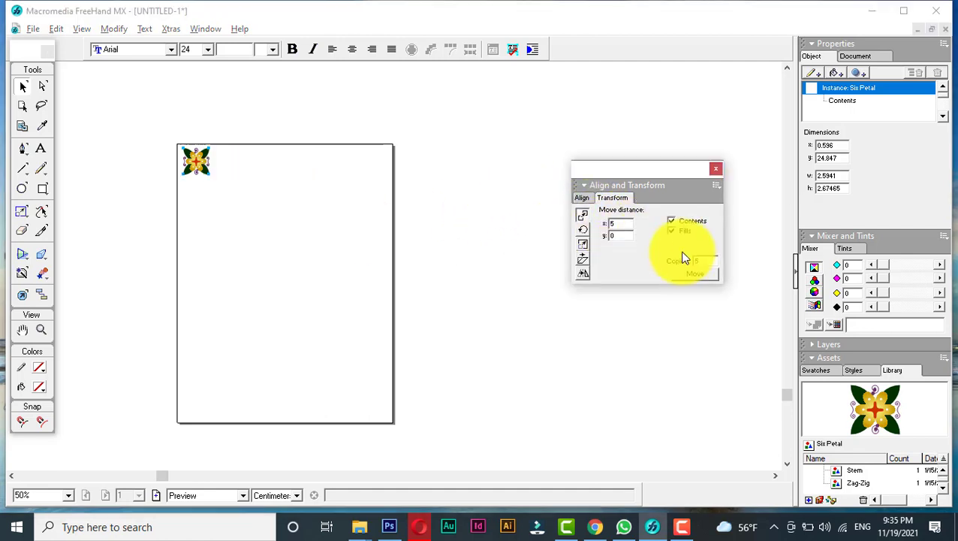
click(707, 272)
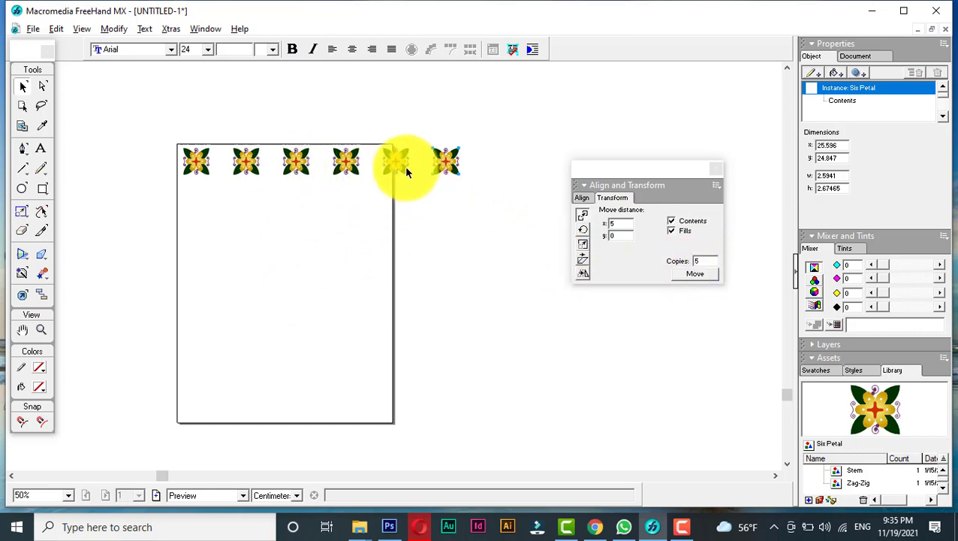
click(474, 194)
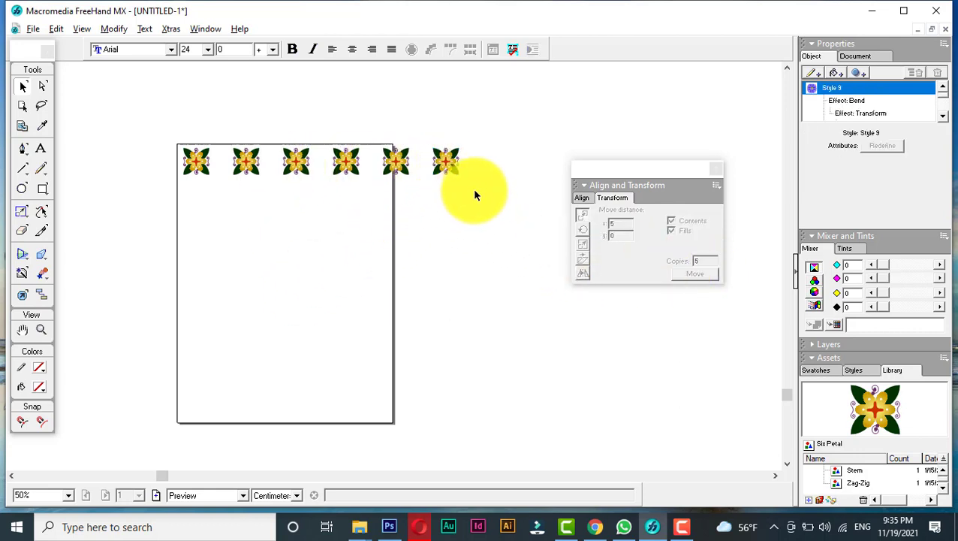
click(442, 165)
key(Delete)
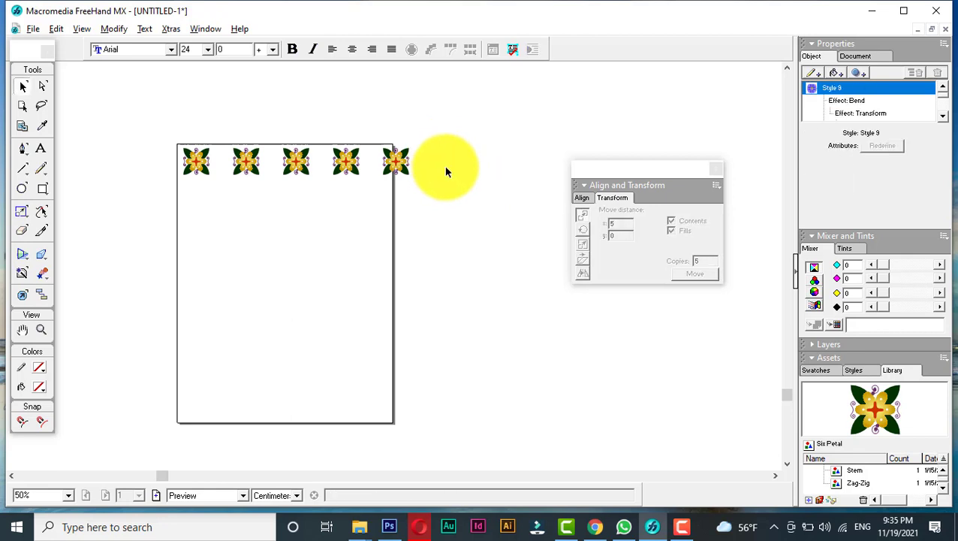
Duplicate the flower at the end of the top row with 7 copies at a move distance of x 0 and y -5.
click(394, 161)
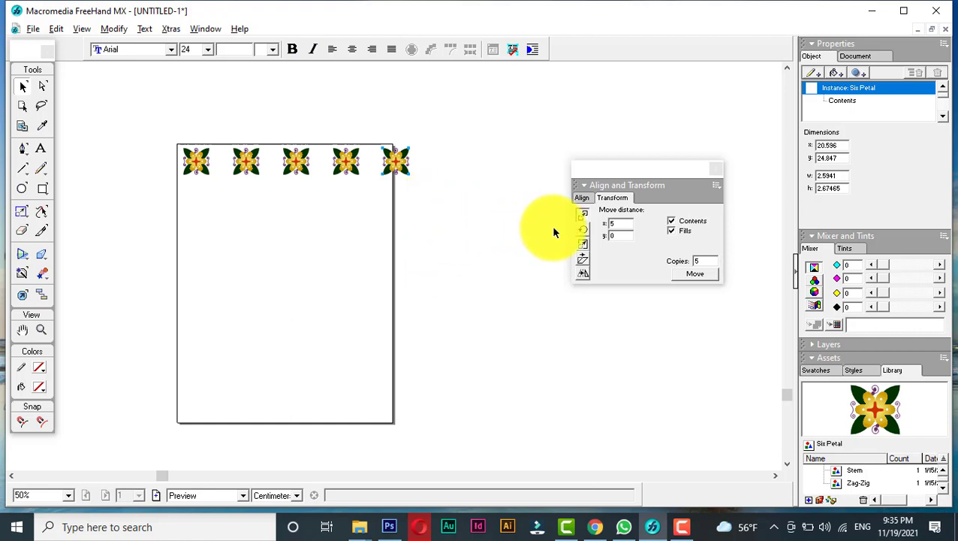
click(606, 223)
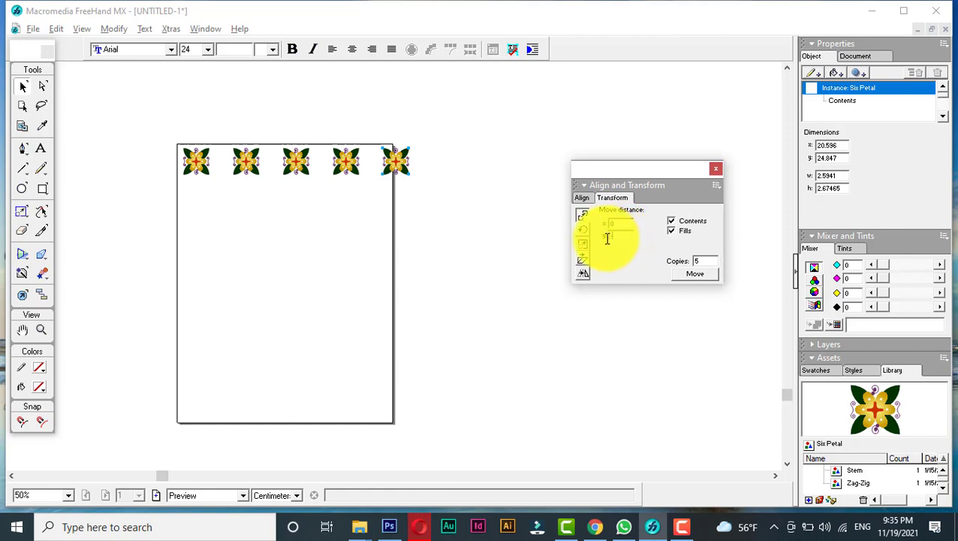
click(695, 273)
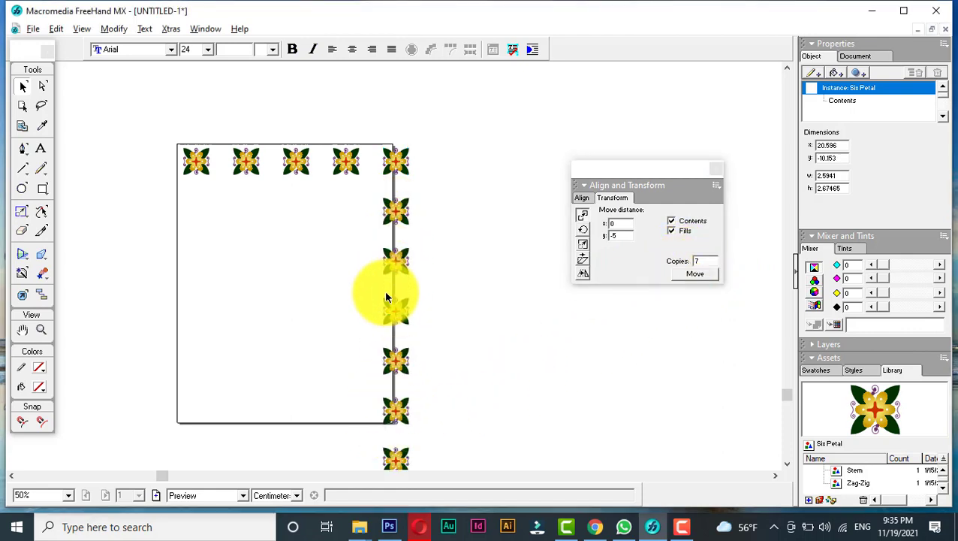
Delete the two flower copies that fall below the page.
drag(444, 389, 406, 260)
drag(422, 423, 328, 324)
key(Delete)
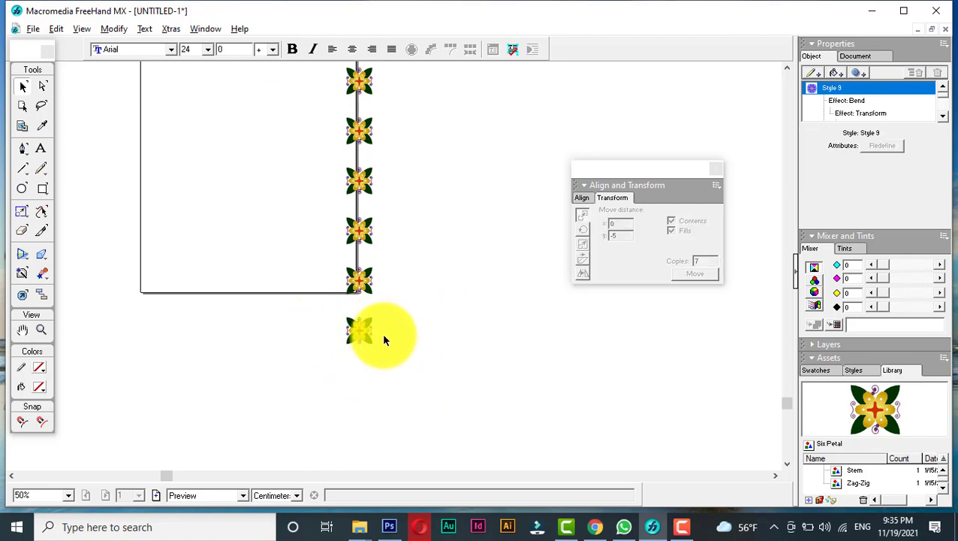
click(365, 331)
key(Delete)
drag(428, 248, 463, 350)
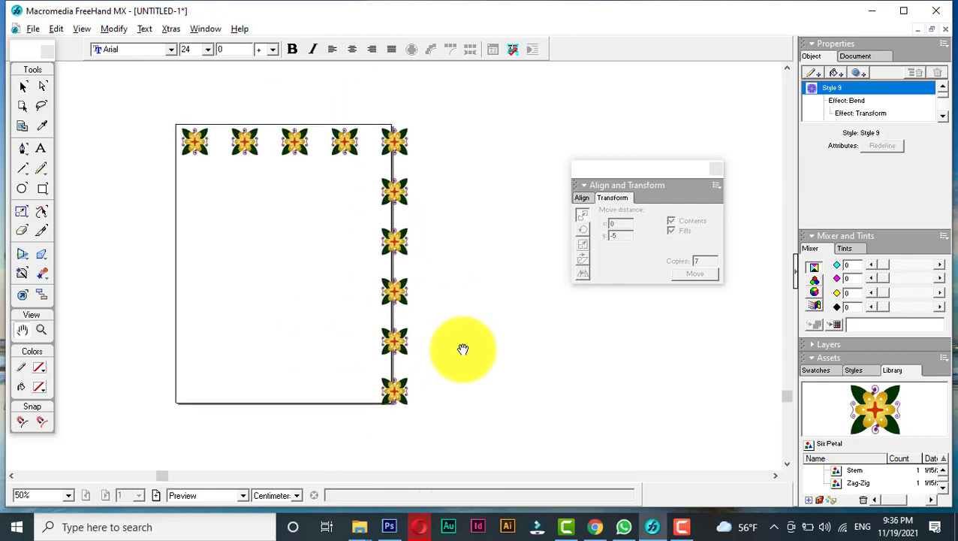
Duplicate the page's lower-right corner flower with 4 copies at a move distance of x -5 and y 0.
click(402, 388)
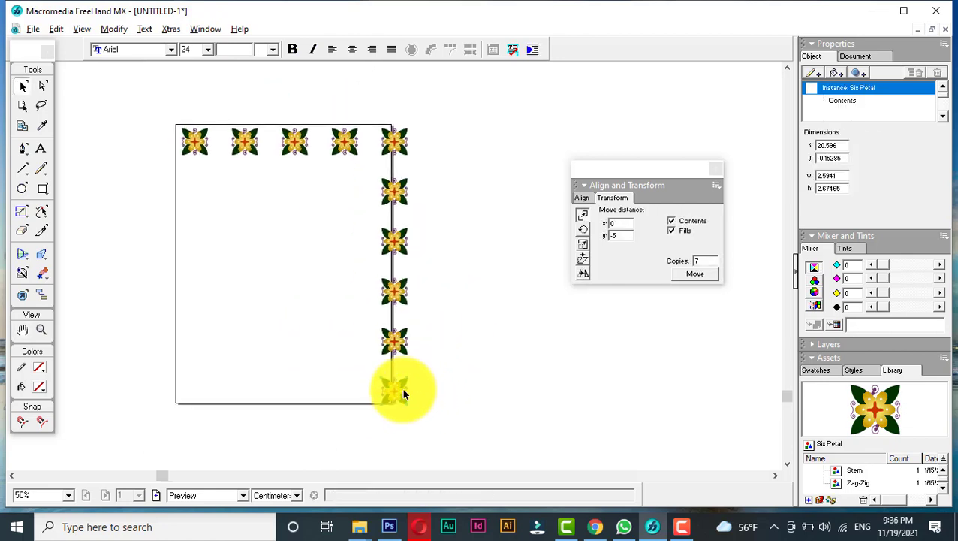
click(597, 235)
text(0)
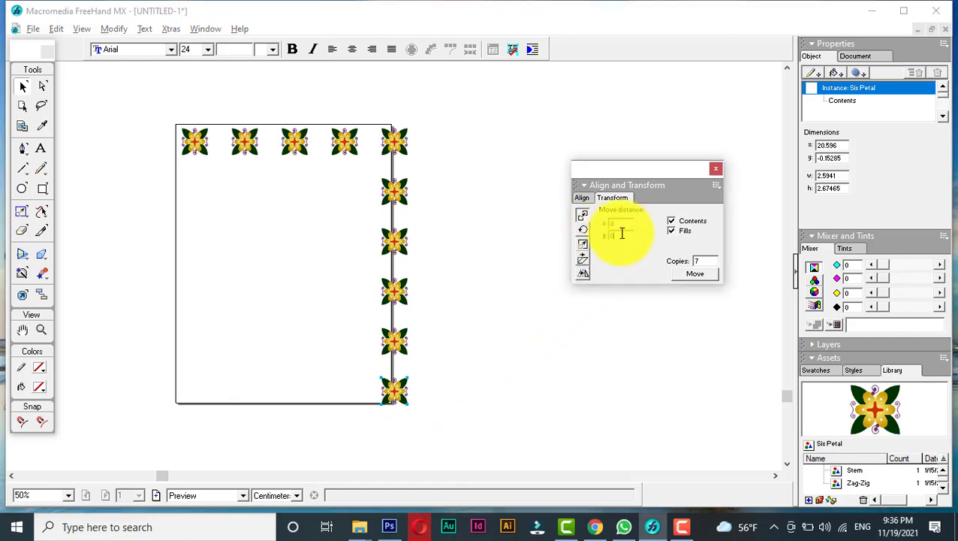
drag(626, 223, 580, 224)
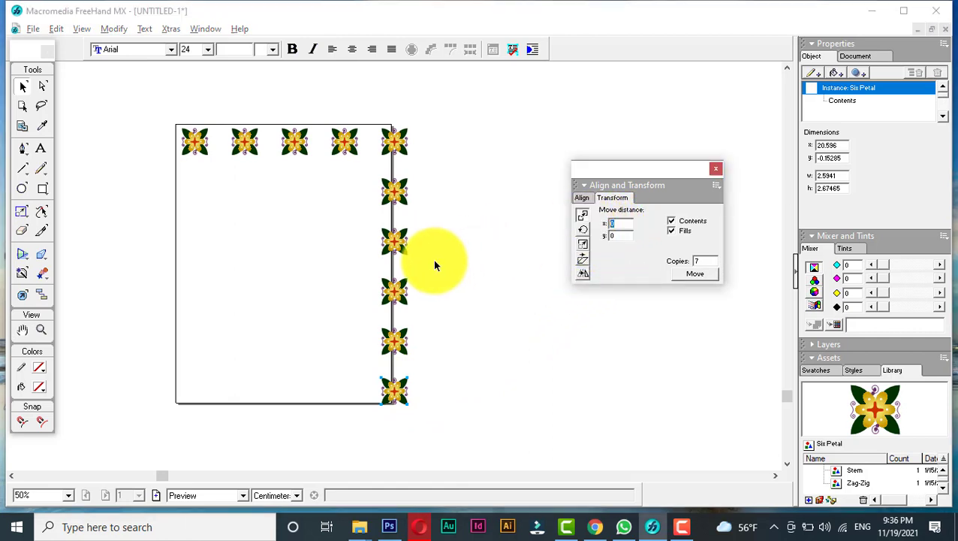
text(-5)
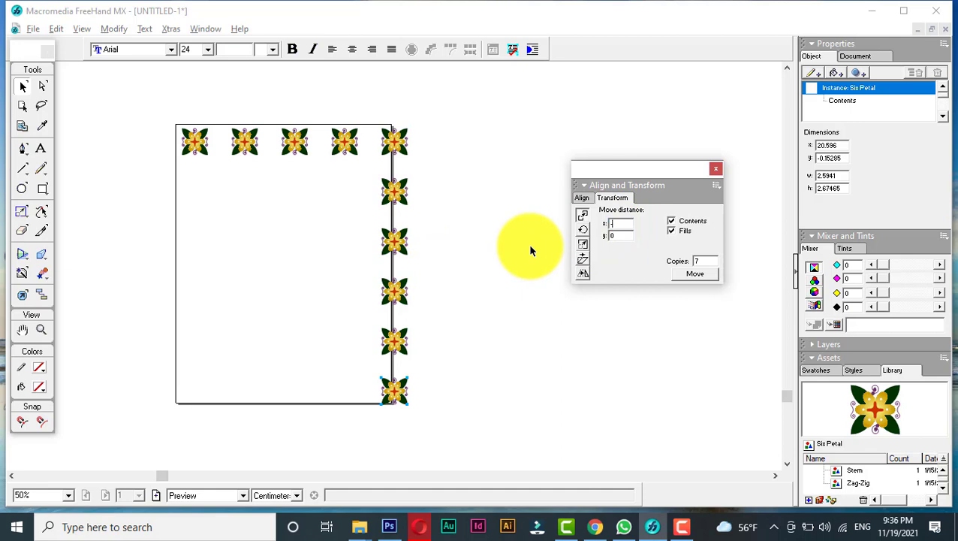
click(706, 274)
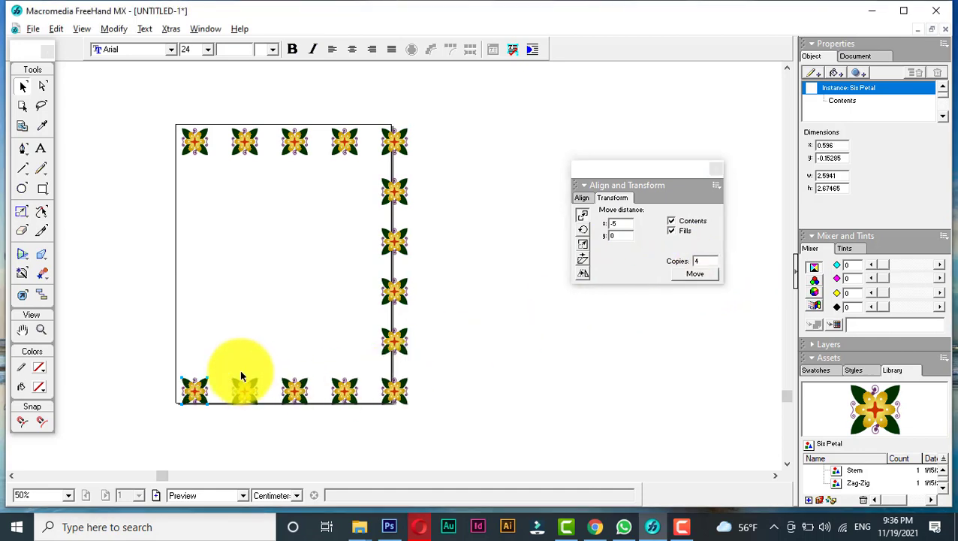
Duplicate the page's lower-left corner flower with 4 copies at a move distance of x 0 and y 5.
click(616, 225)
text(0)
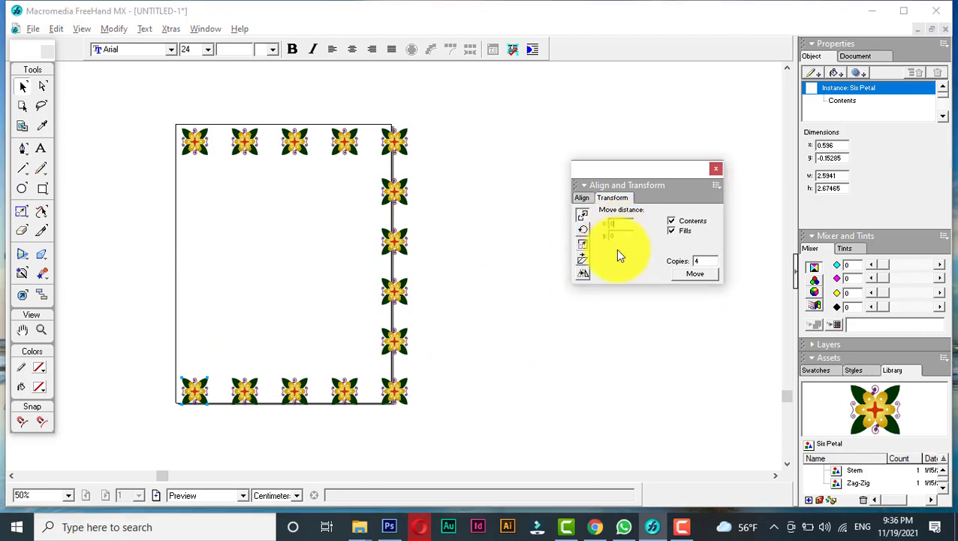
drag(622, 237, 606, 241)
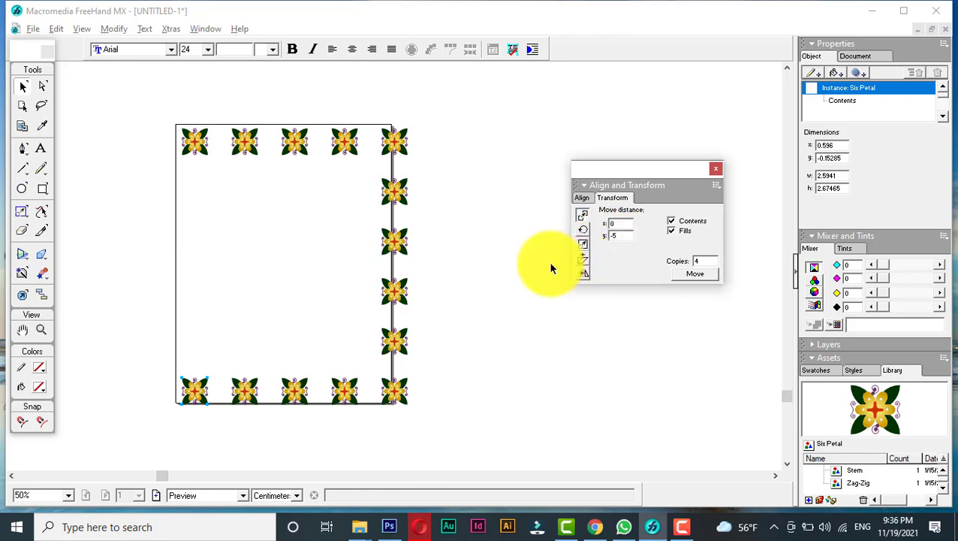
click(196, 384)
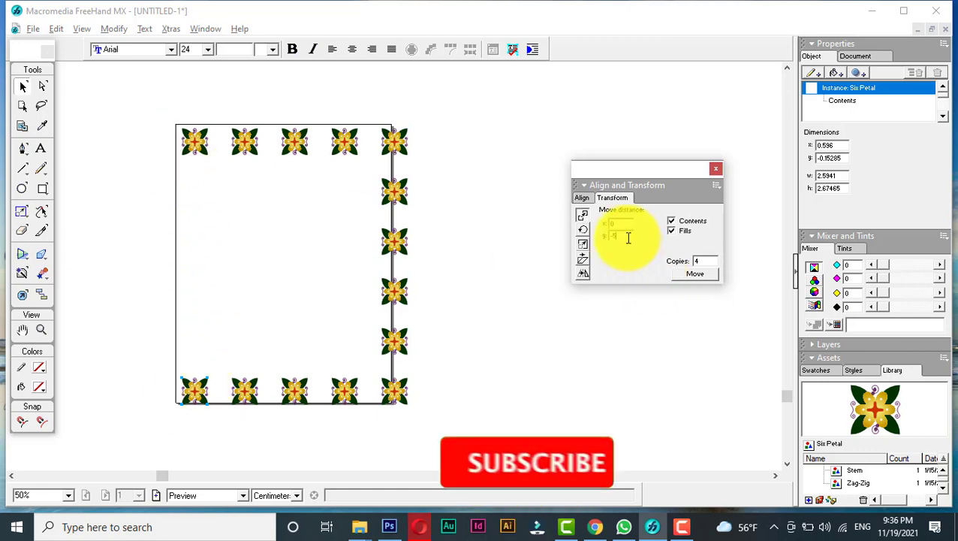
text(5)
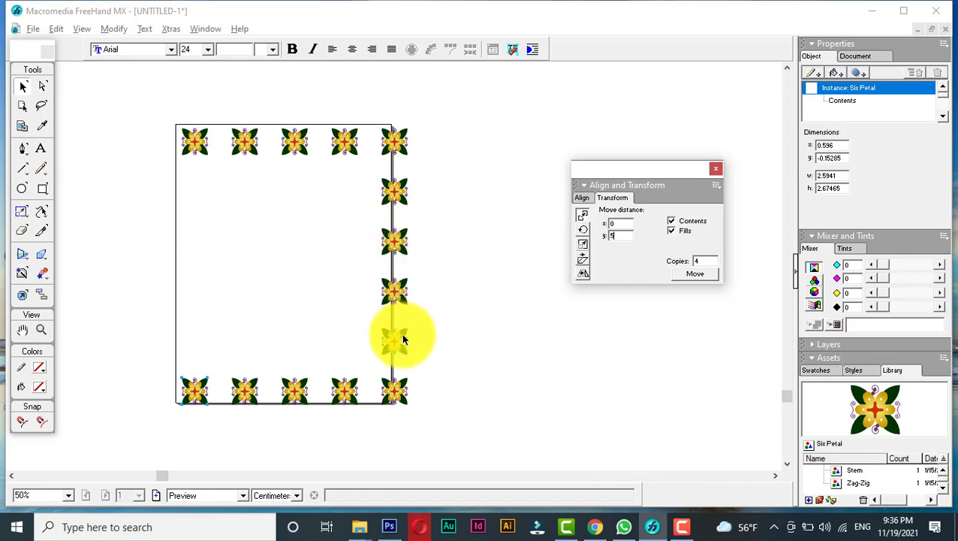
click(695, 274)
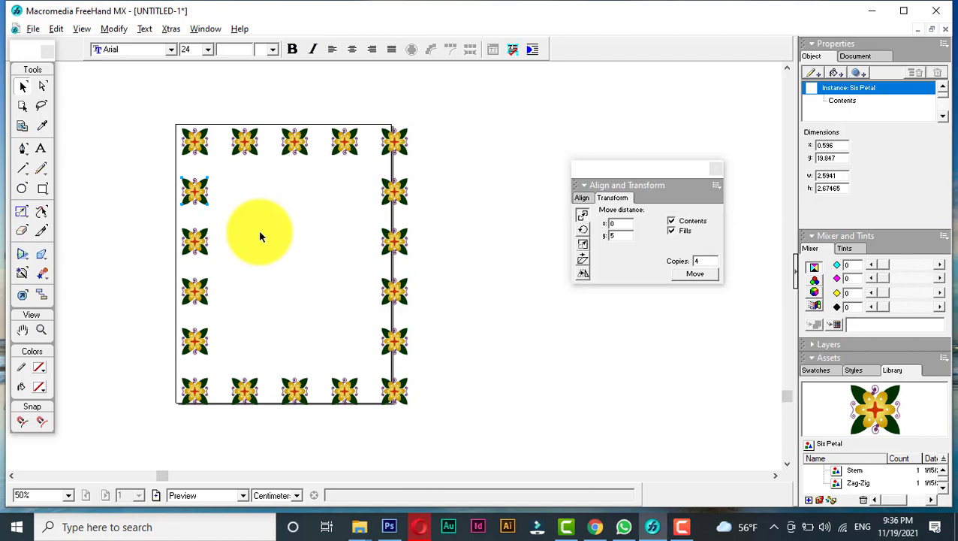
Switch to the rotate transform and place a large Six Petal flower, about 7.9 by 8.2 cm, in the middle of the page.
click(582, 230)
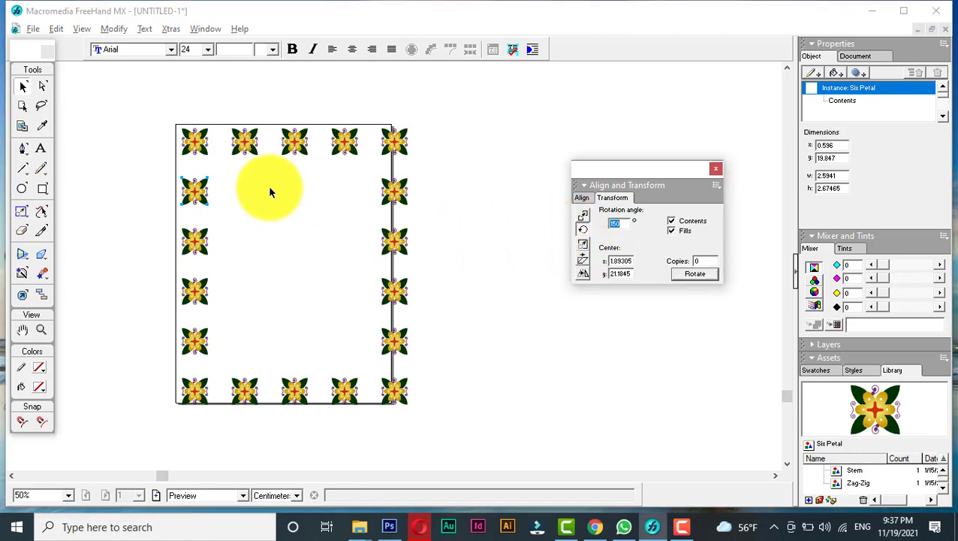
drag(249, 142, 327, 312)
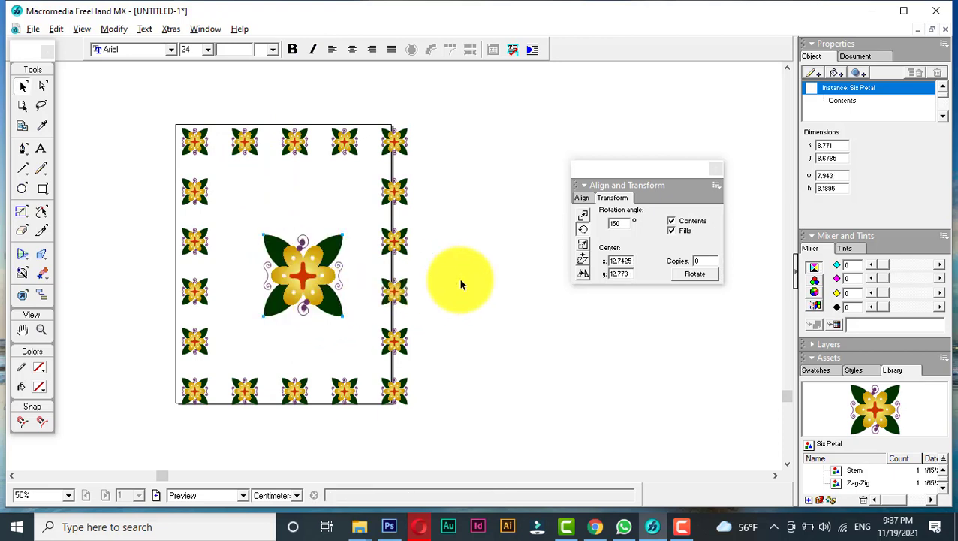
drag(314, 275, 304, 253)
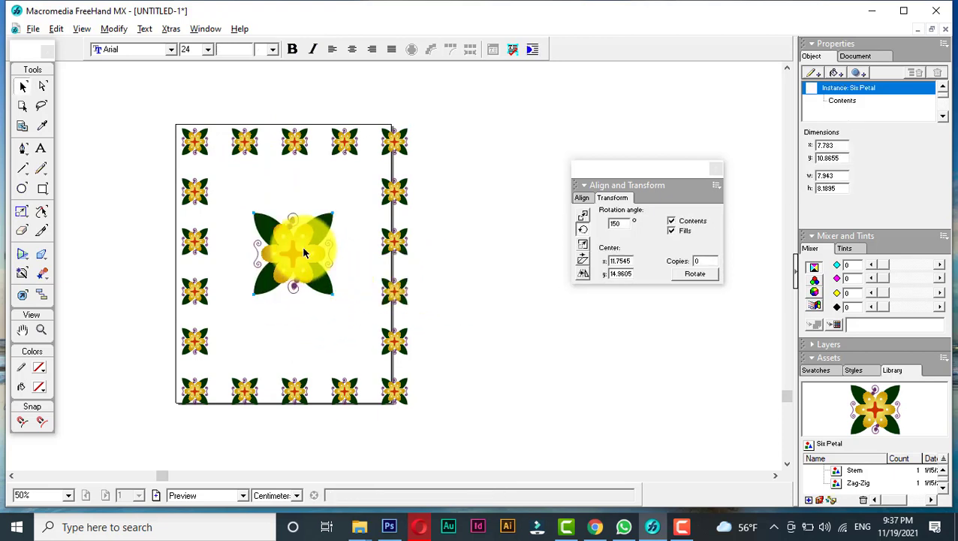
Try repeatedly duplicating the large flower with 5 copies at a rotation angle of 25°, and delete the whole rotated group.
double_click(611, 224)
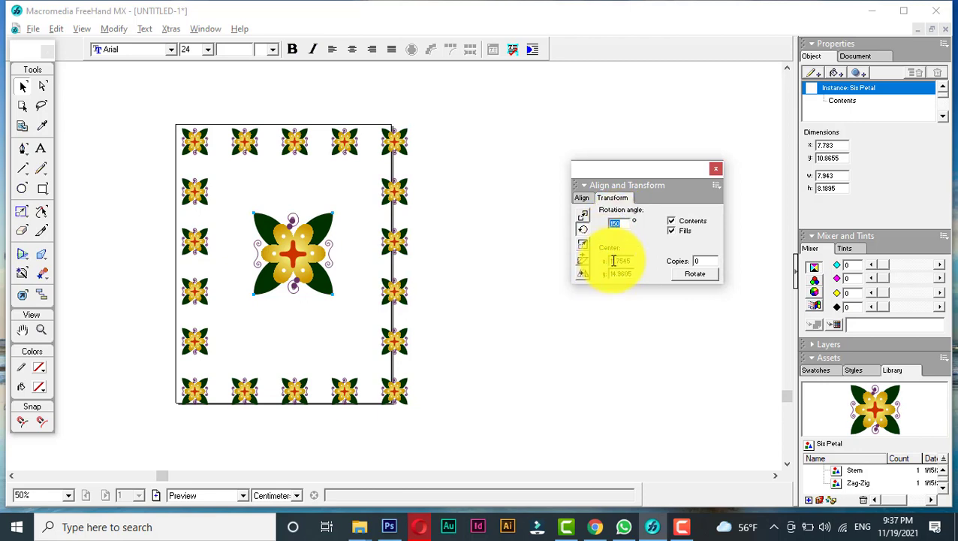
text(150)
drag(634, 260, 609, 260)
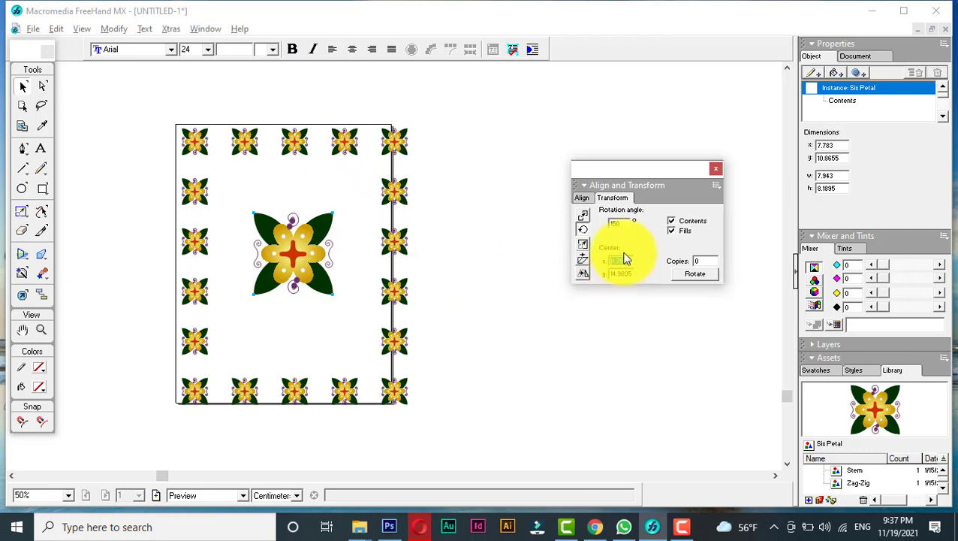
drag(622, 223, 602, 225)
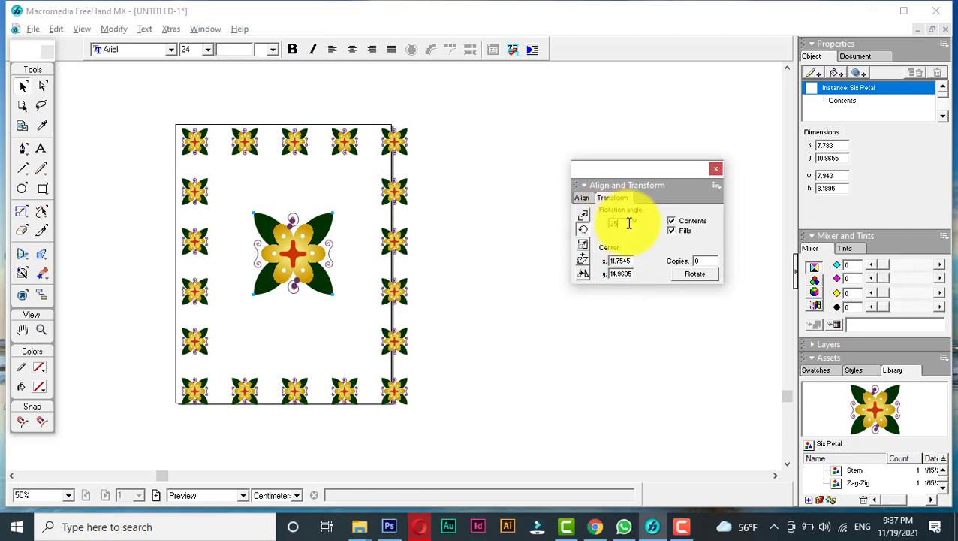
click(695, 273)
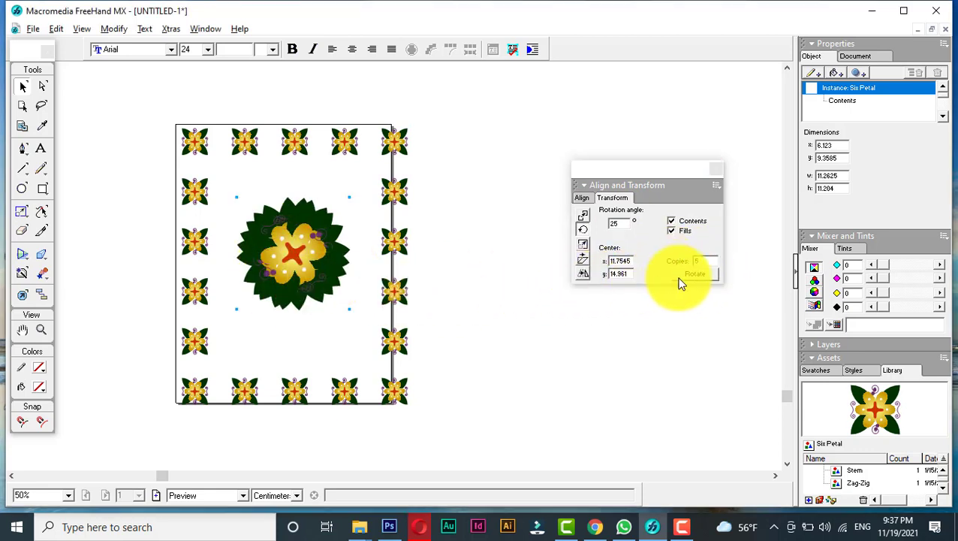
click(693, 274)
click(695, 276)
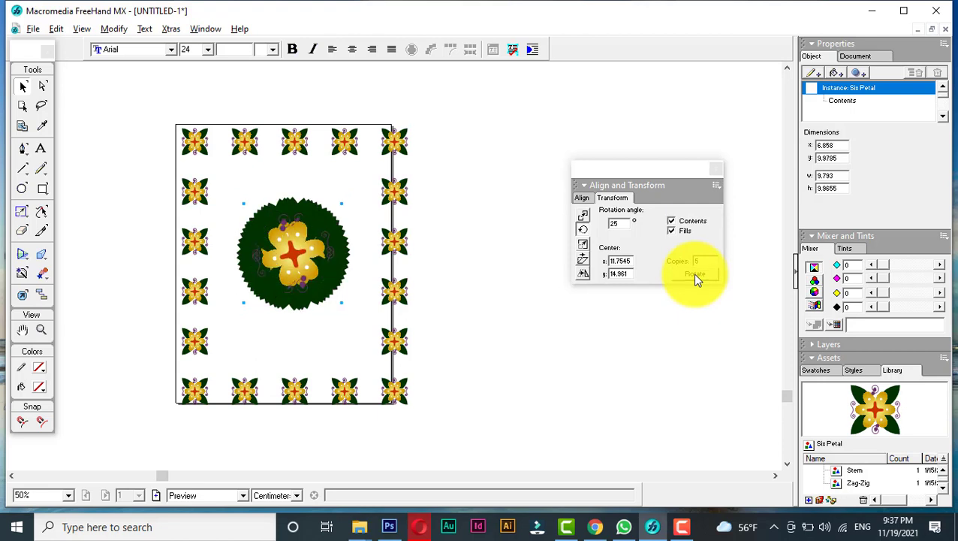
click(695, 277)
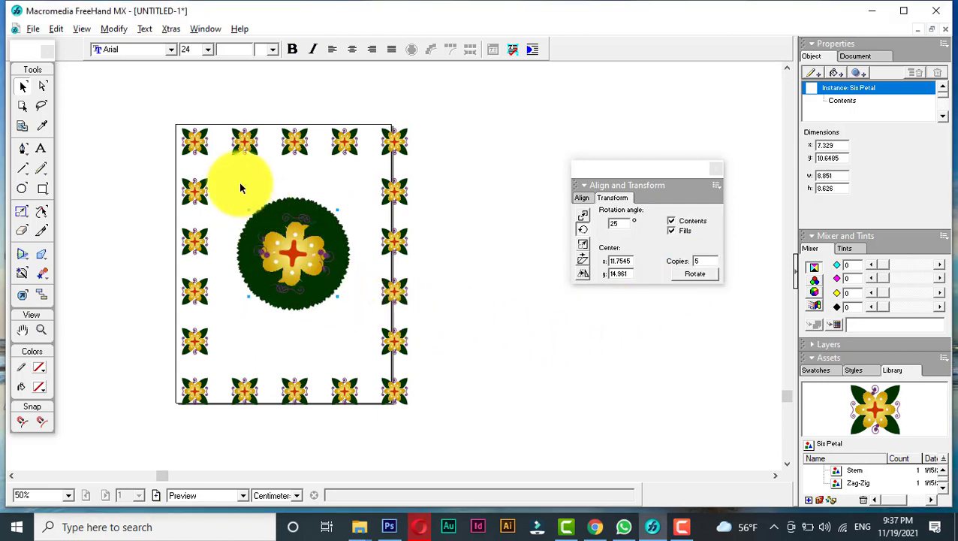
drag(235, 172, 359, 340)
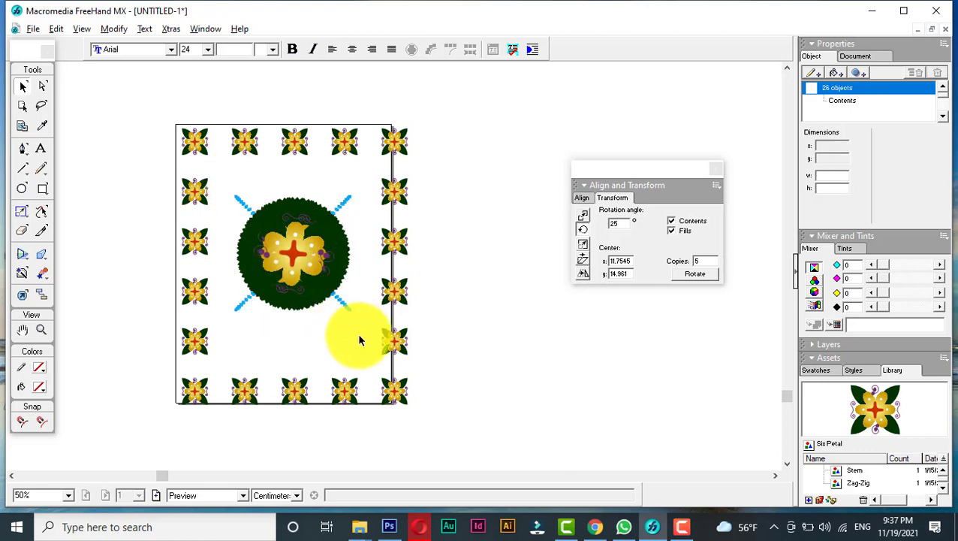
key(Delete)
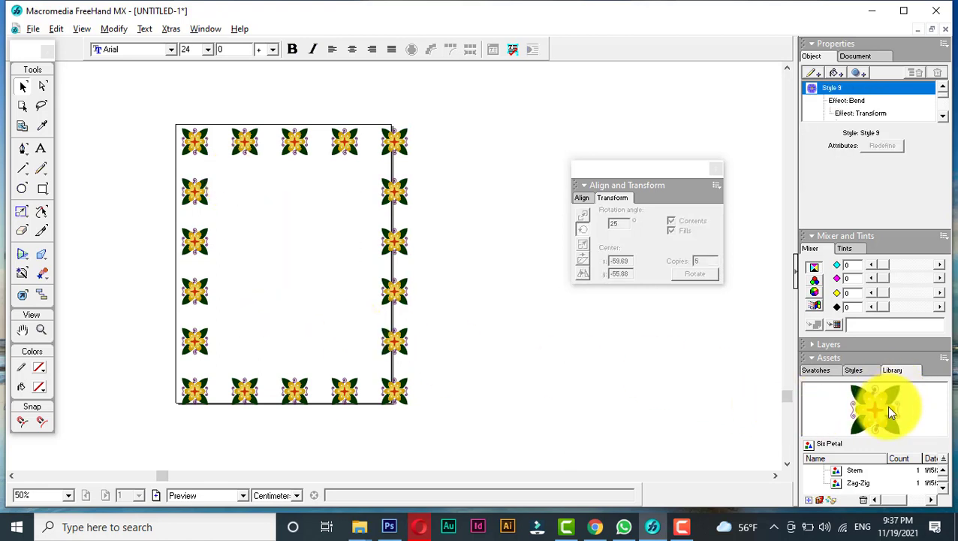
Try drawing an ellipse and a vertical line inside the flower border, and remove both shapes.
click(22, 189)
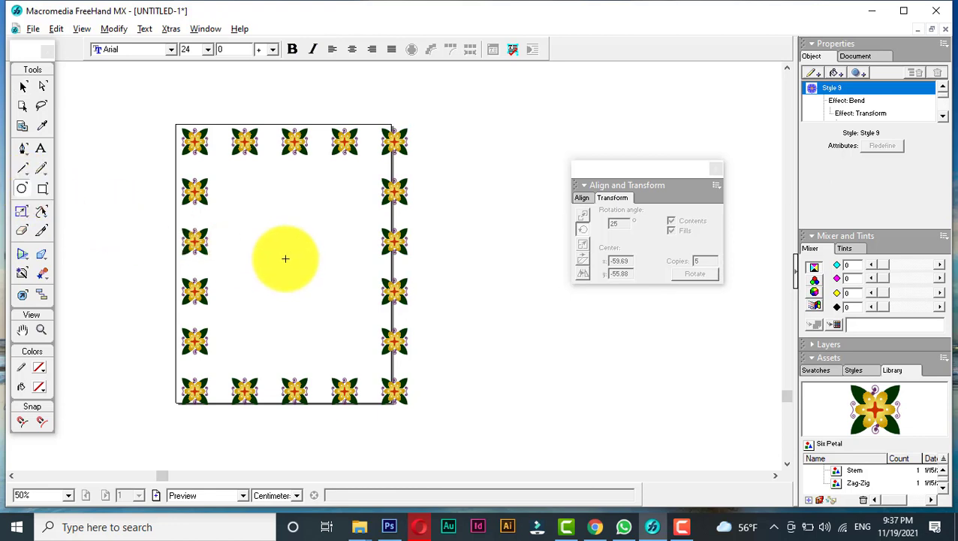
drag(271, 220, 322, 306)
key(Delete)
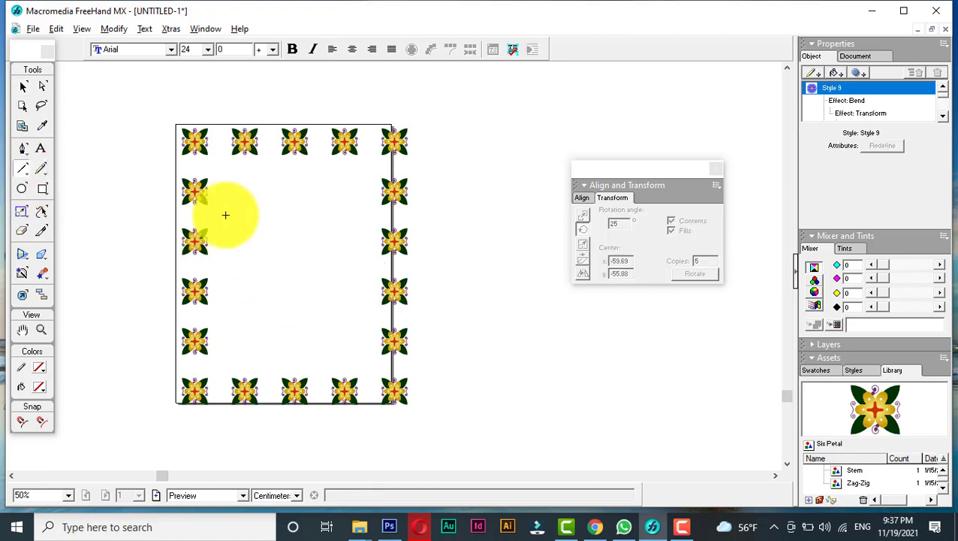
drag(287, 214, 286, 287)
key(v)
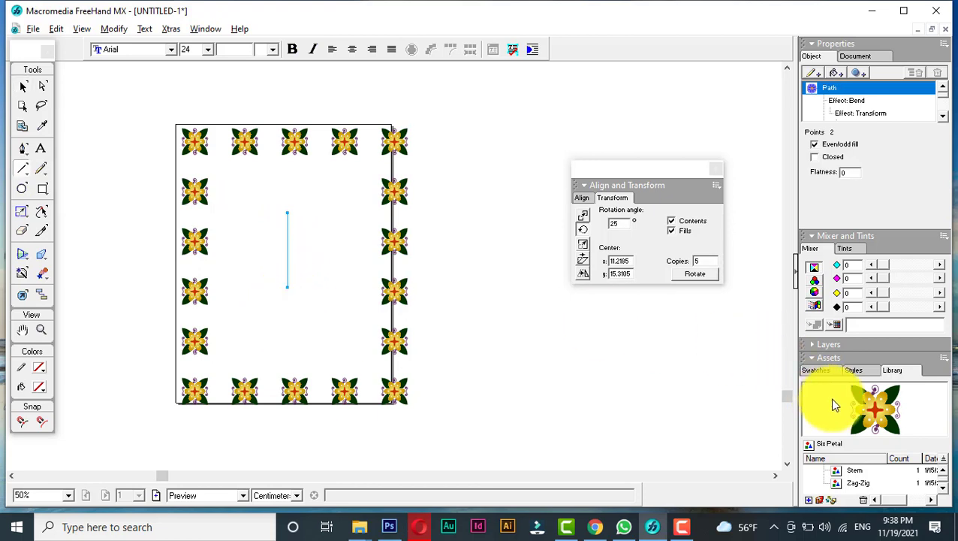
click(485, 353)
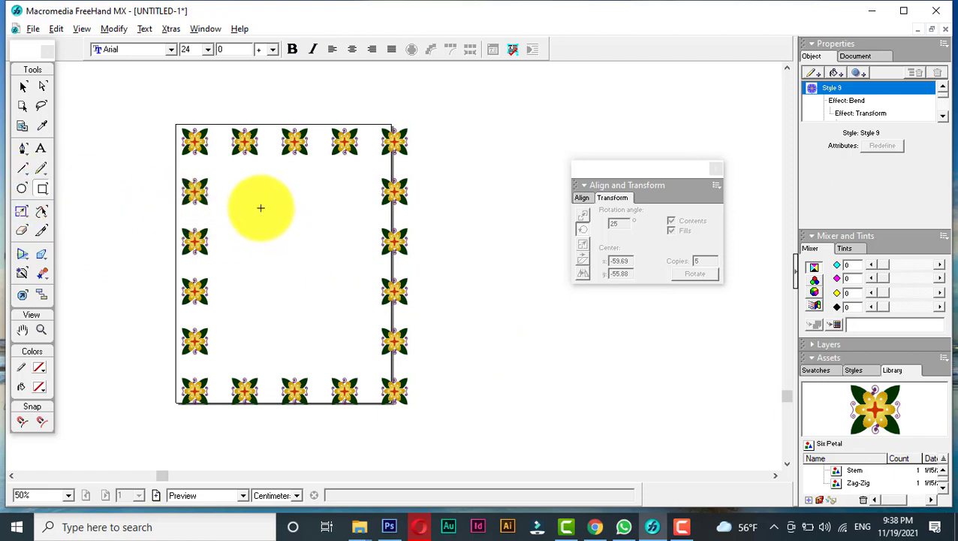
Draw a polygon about 12.4 by 10.9 cm with the Polygon tool and move it to the middle of the flower border.
drag(48, 187, 86, 215)
mouse_move(266, 228)
mouse_down()
mouse_move(300, 278)
mouse_move(288, 260)
mouse_up()
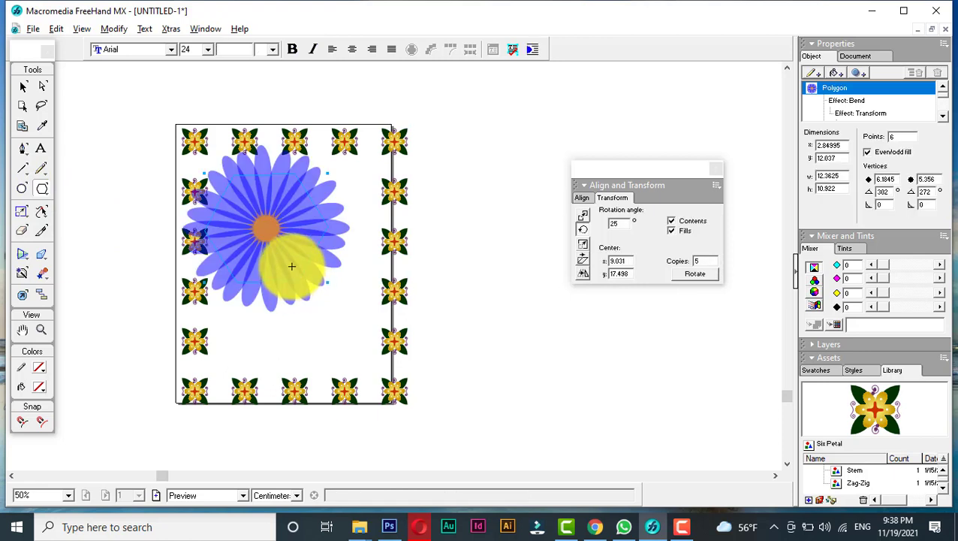
click(23, 89)
drag(256, 208, 278, 235)
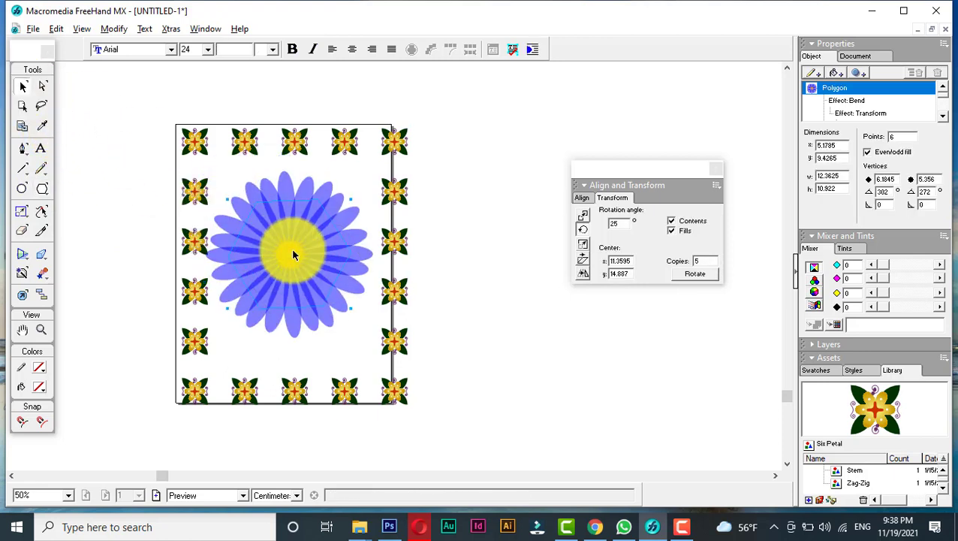
Try rotating the blue polygon flower by 25° with 5 copies, and delete the flower.
click(467, 261)
click(285, 254)
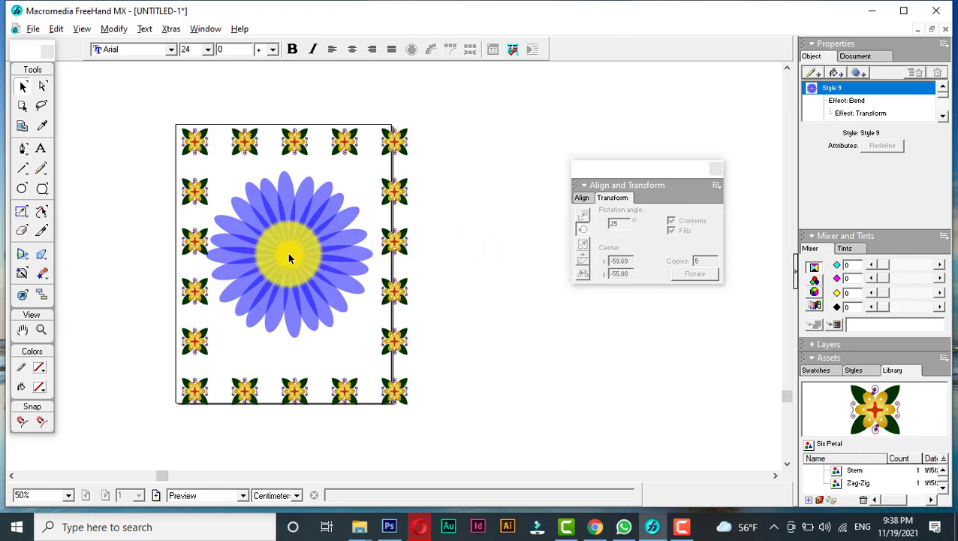
click(696, 272)
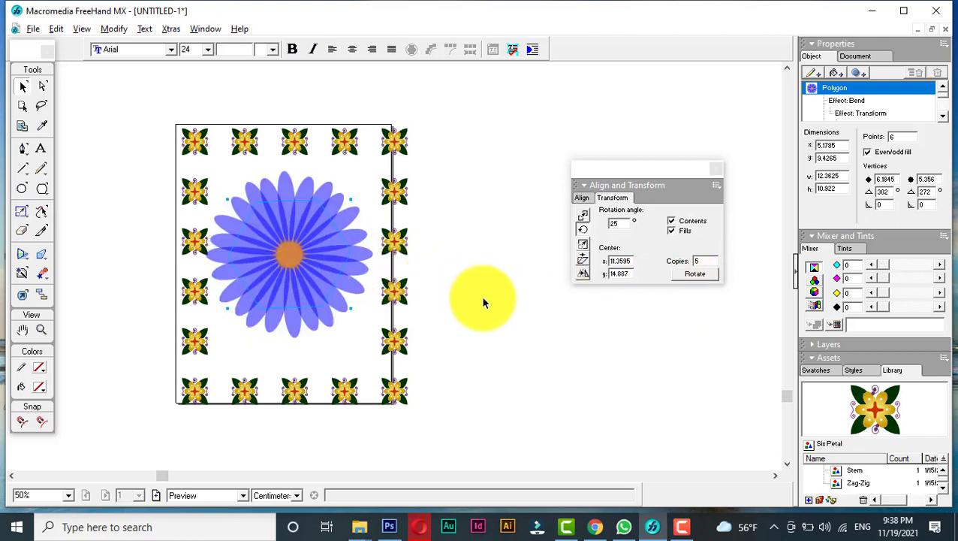
key(Delete)
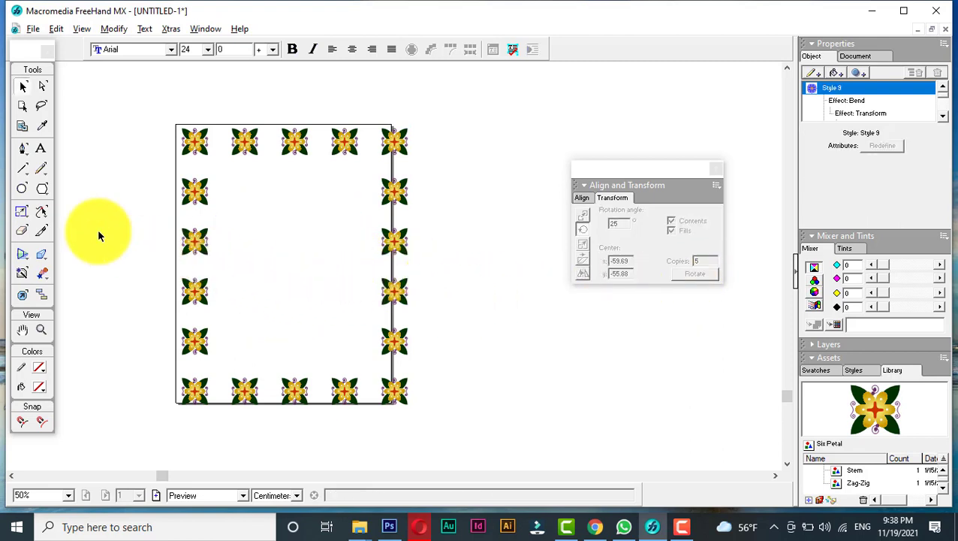
Try drawing a narrow vertical ellipse about 1.7 by 11.6 cm in the middle of the flower border.
click(23, 188)
drag(274, 208, 292, 330)
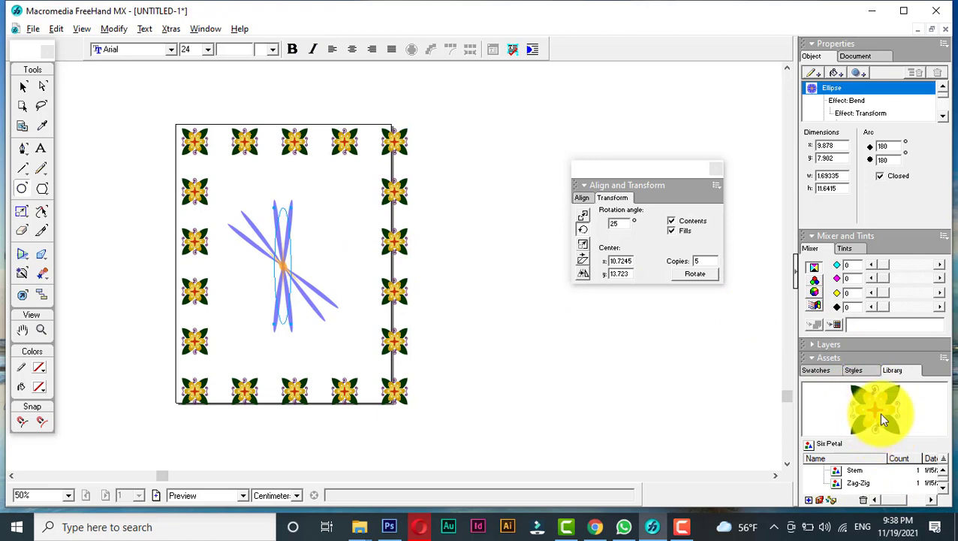
Browse the library symbols from Stem up to the Brush Tips group, and collapse that group.
click(864, 472)
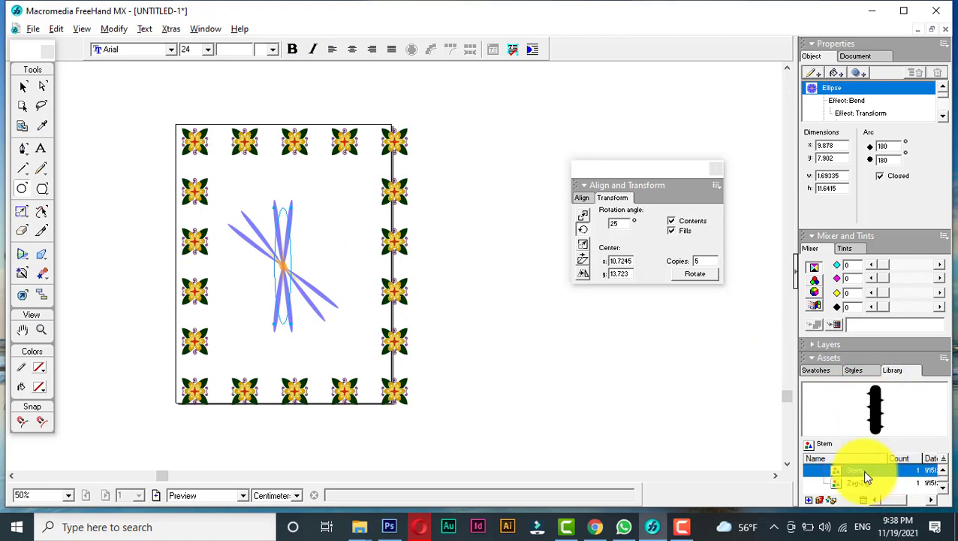
key(Up)
key(Up)
key(Up)
key(Up)
key(Up)
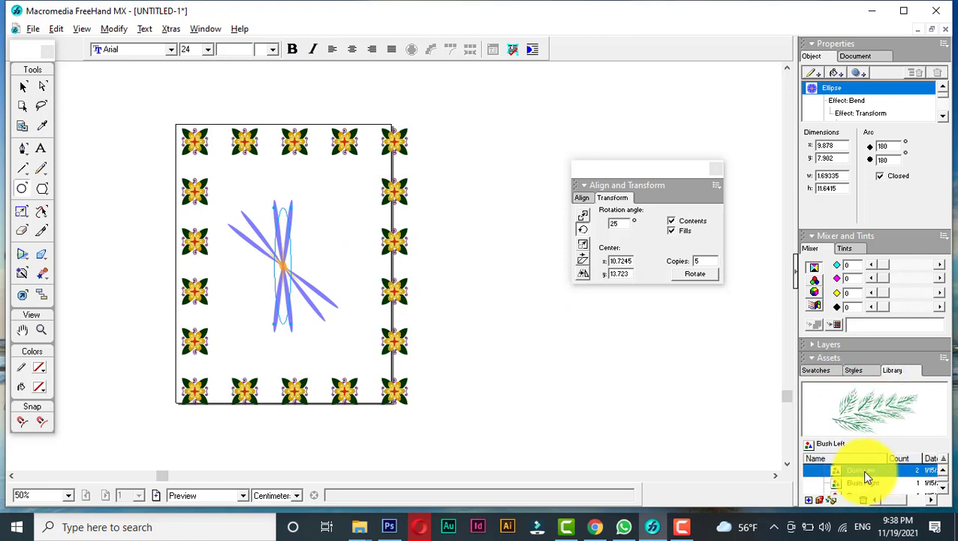
key(Up)
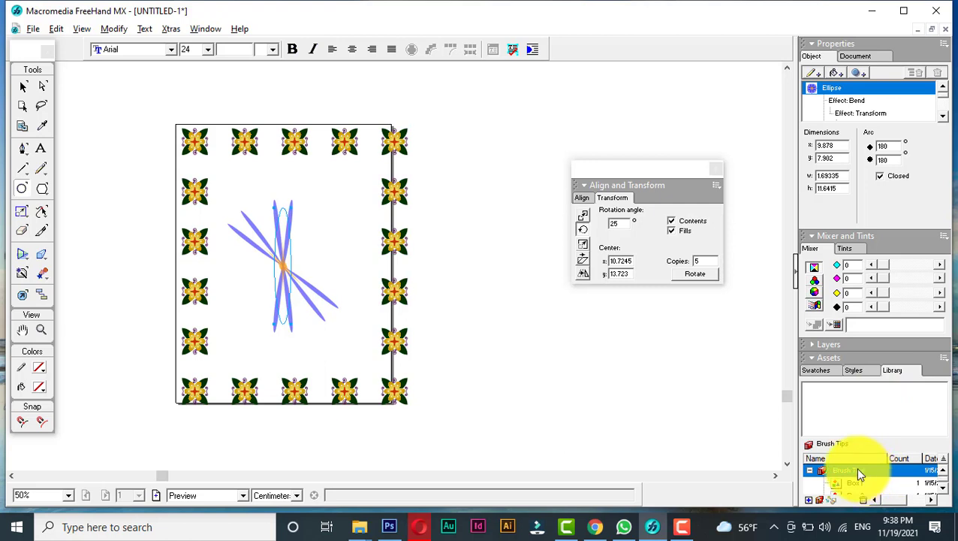
click(809, 470)
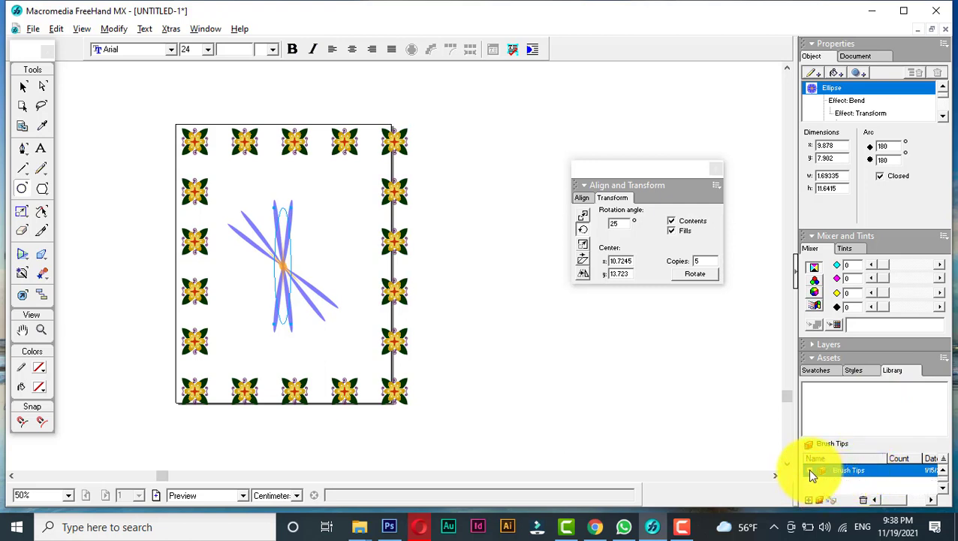
Try drawing two ellipses beside the page, about 3.4 by 6.6 cm and about 3.7 by 5.7 cm.
drag(446, 224, 470, 260)
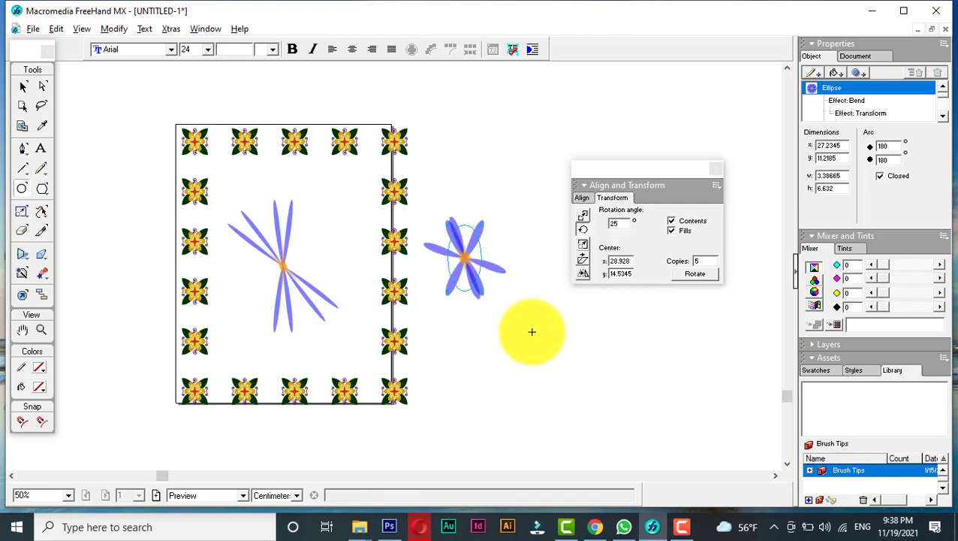
drag(530, 331, 570, 391)
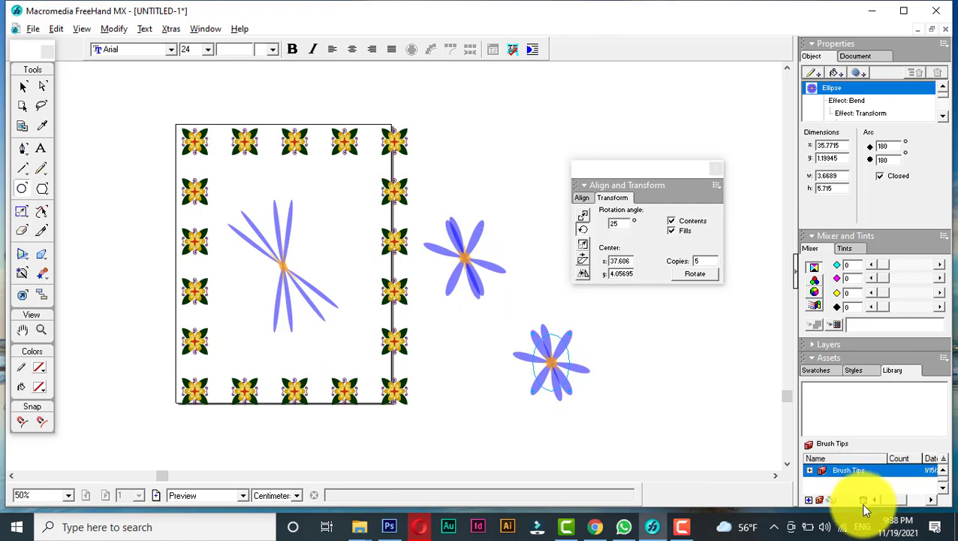
Try deleting the Brush Tips group with all its symbol instances from the library, and undo the deletion.
click(862, 500)
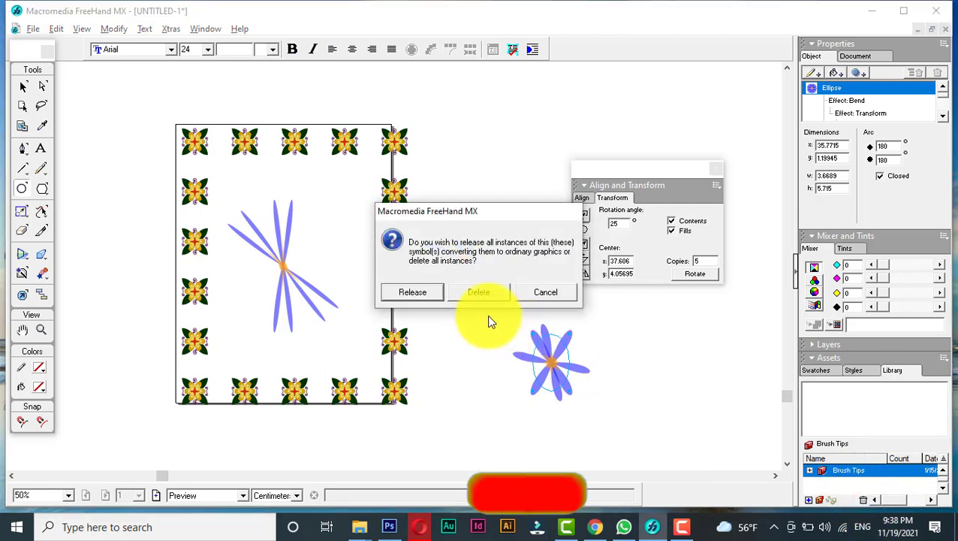
click(477, 293)
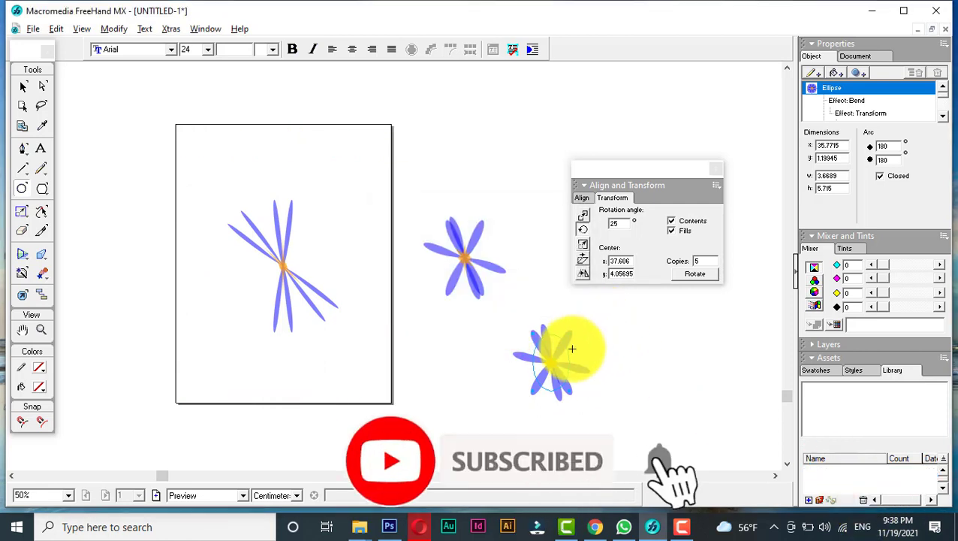
key(ctrl+z)
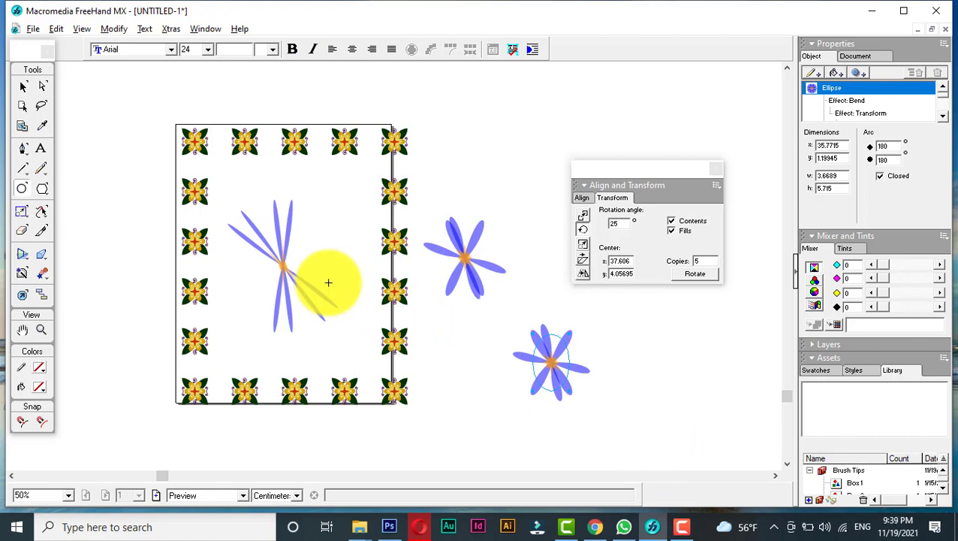
click(860, 372)
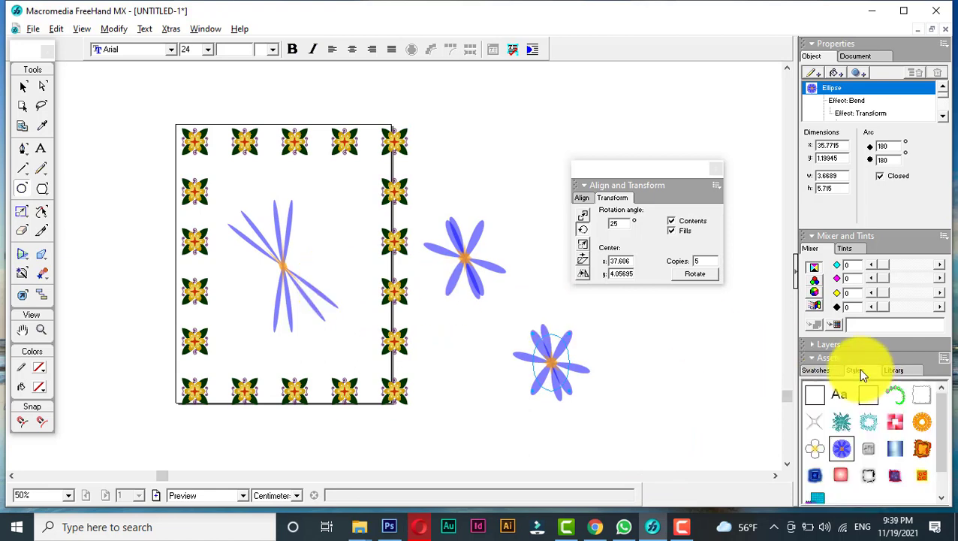
click(894, 368)
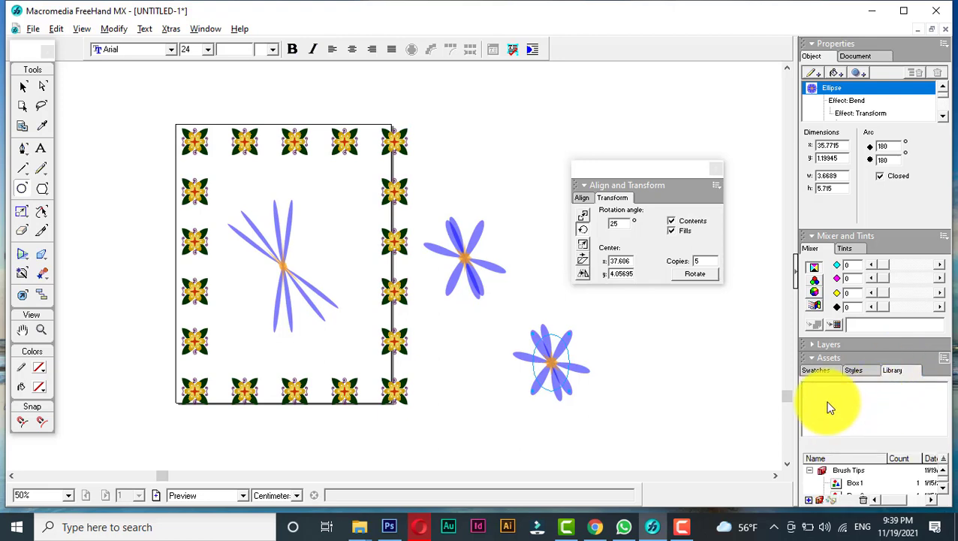
click(811, 371)
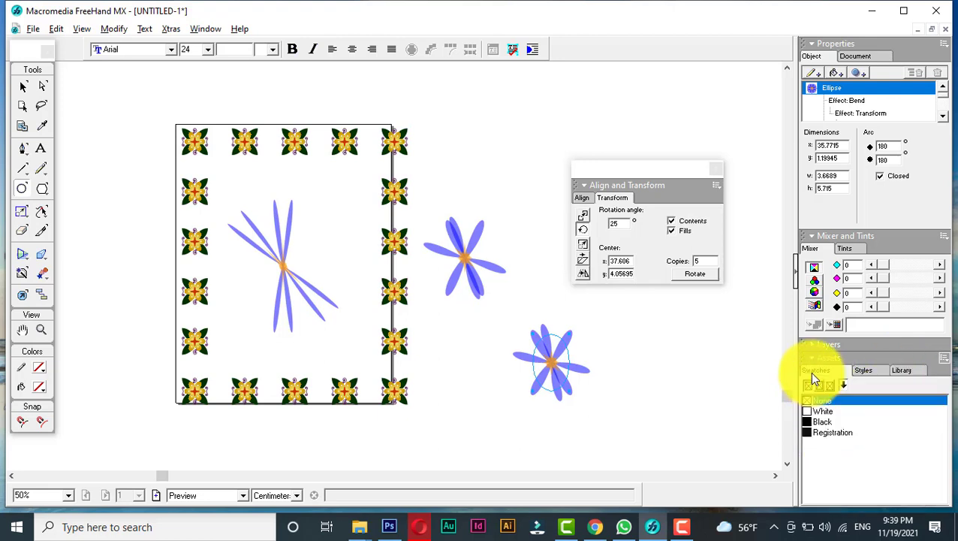
Try drawing a larger ellipse about 4.4 by 9.8 cm beside the page's lower right corner.
click(46, 200)
drag(443, 337, 484, 433)
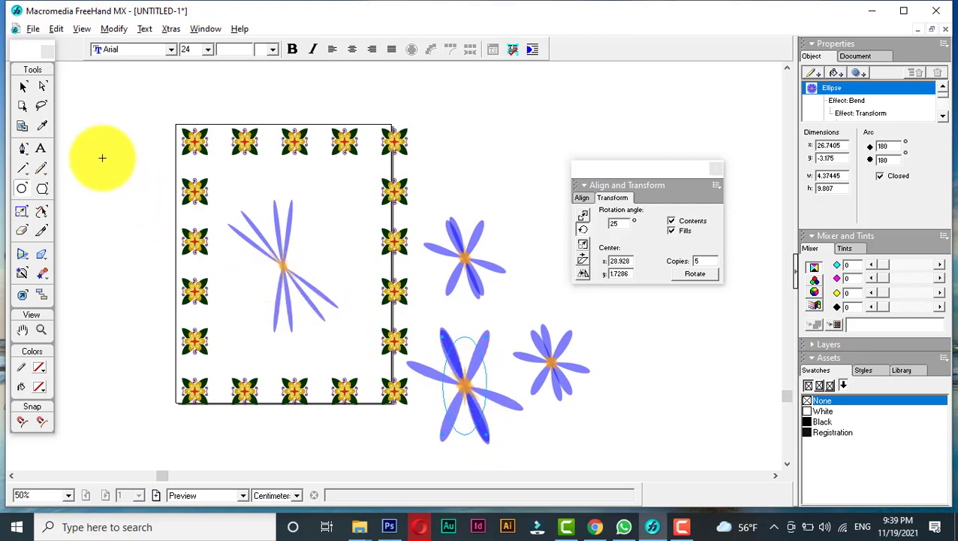
Try rotating the narrow ellipse flower inside the border by 10° with 25 copies.
click(22, 86)
click(290, 267)
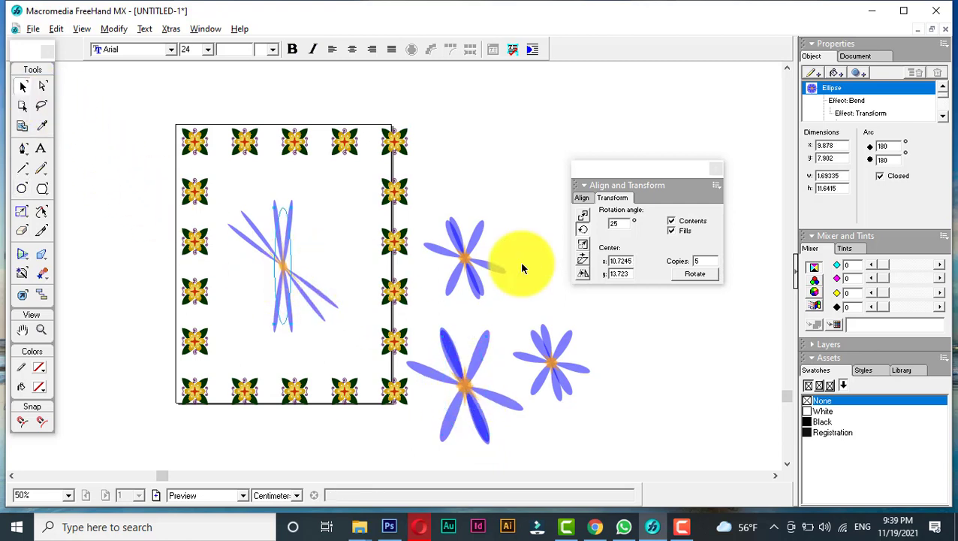
double_click(702, 260)
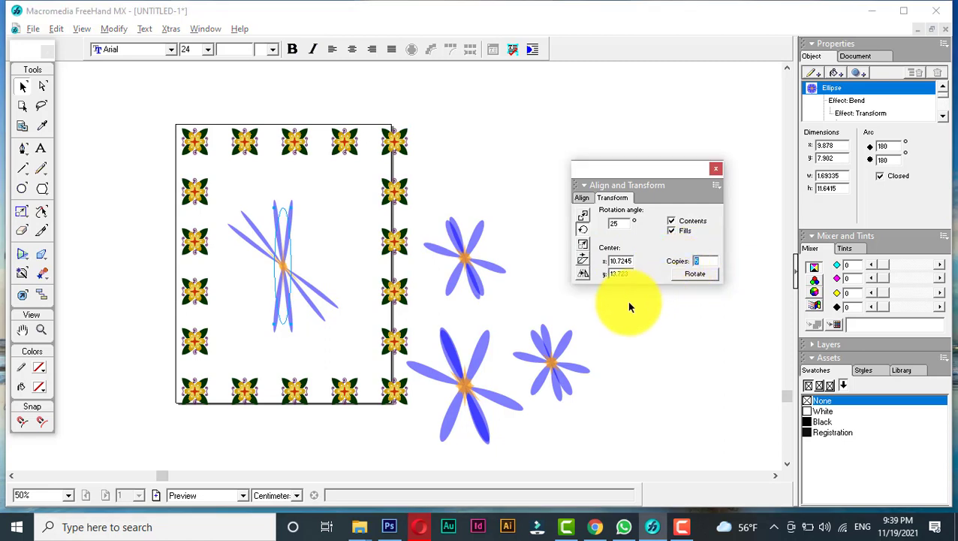
text(25)
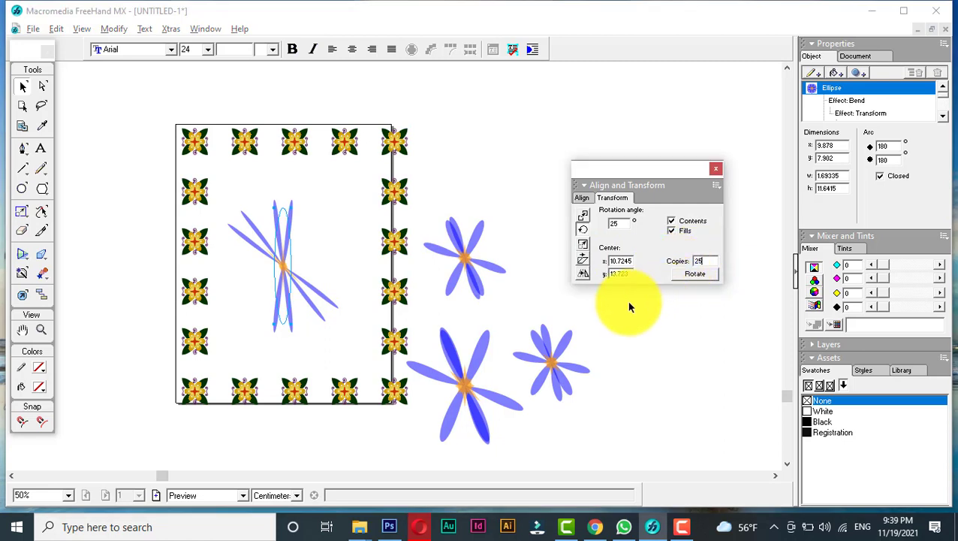
click(608, 225)
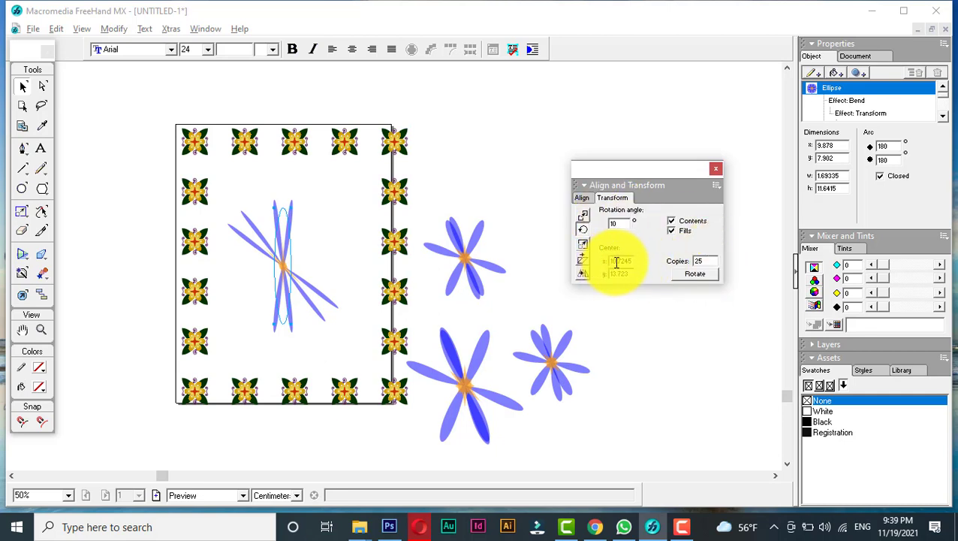
click(695, 275)
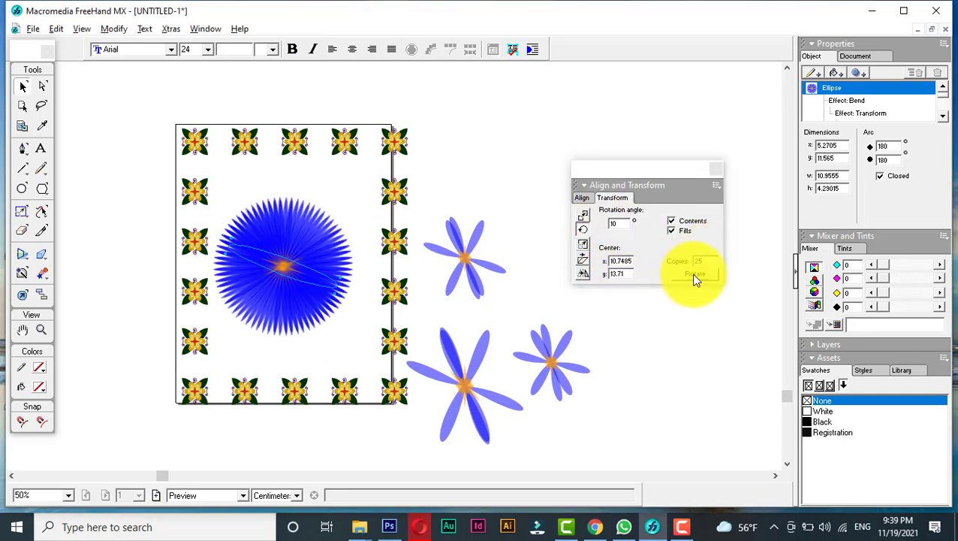
Try rotating each of the three ellipse flowers outside the page by 10° with 25 copies.
click(647, 353)
click(471, 262)
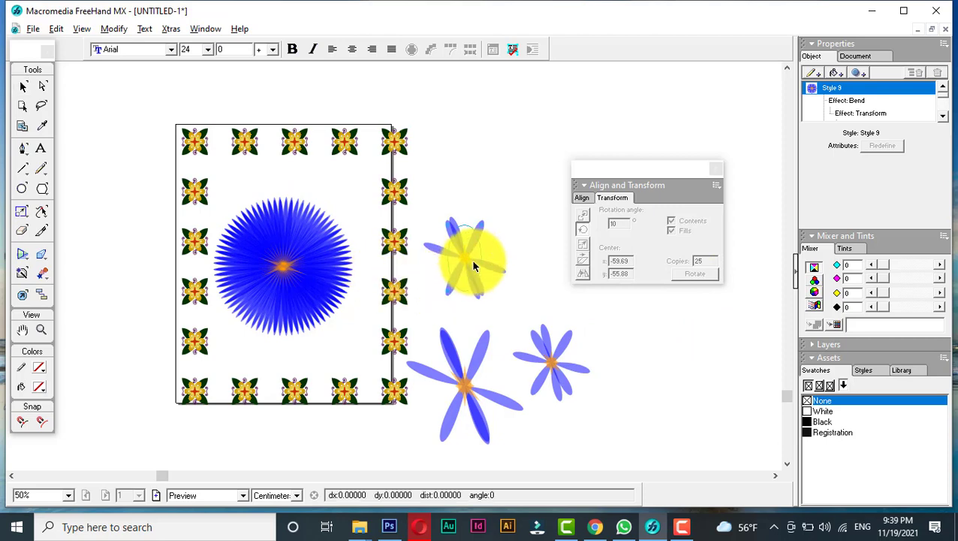
click(686, 273)
click(549, 352)
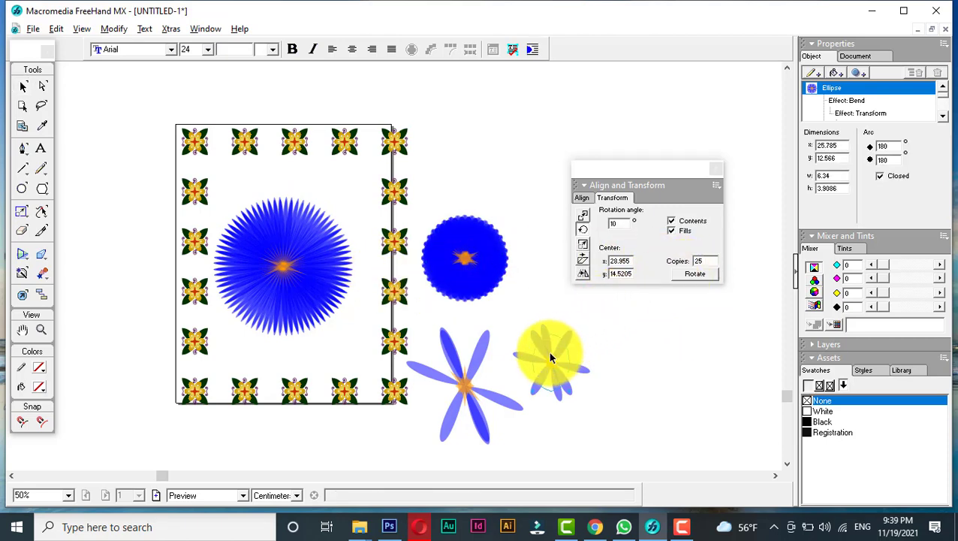
click(683, 277)
click(465, 414)
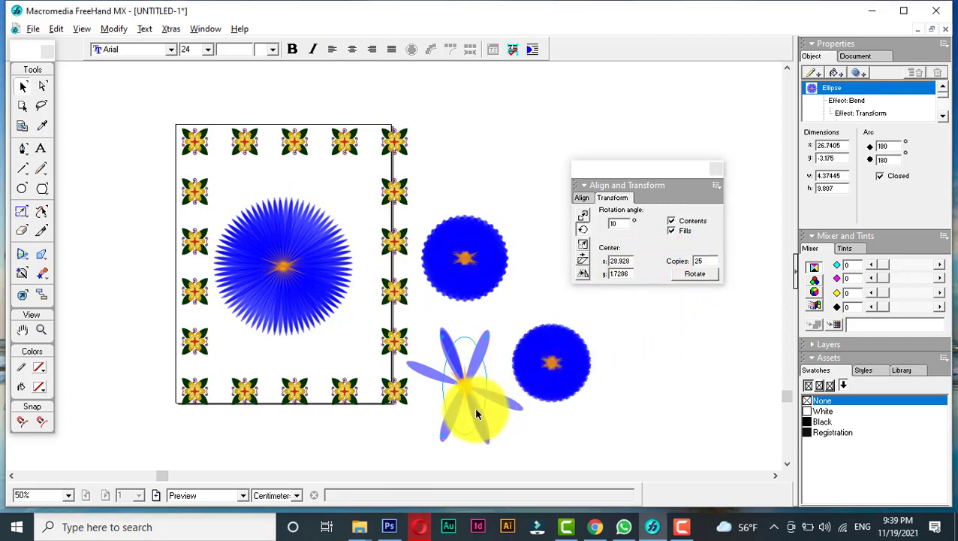
click(687, 276)
click(682, 353)
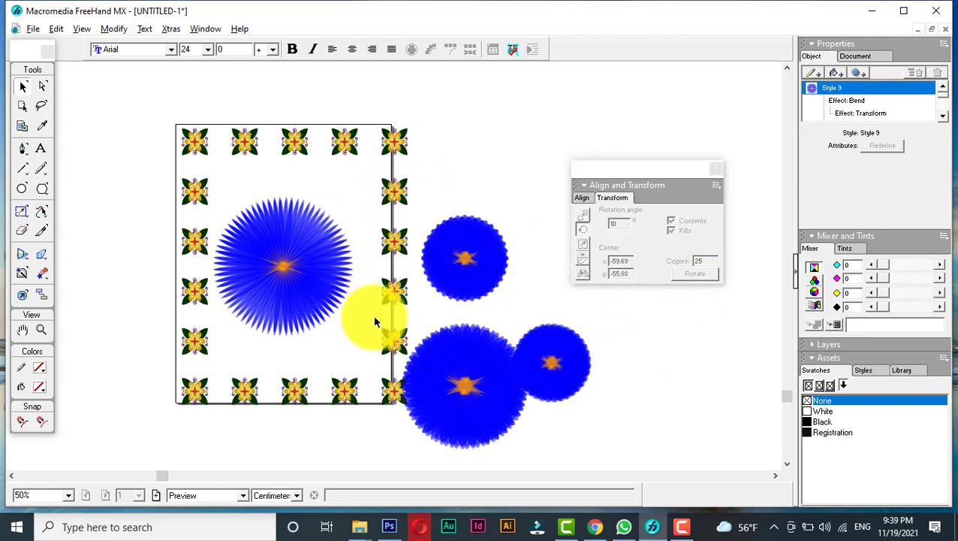
Undo the rotations and the drawing of all four ellipse flowers, leaving only the flower border.
key(ctrl+z)
key(ctrl+z)
key(ctrl+z)
key(ctrl+z)
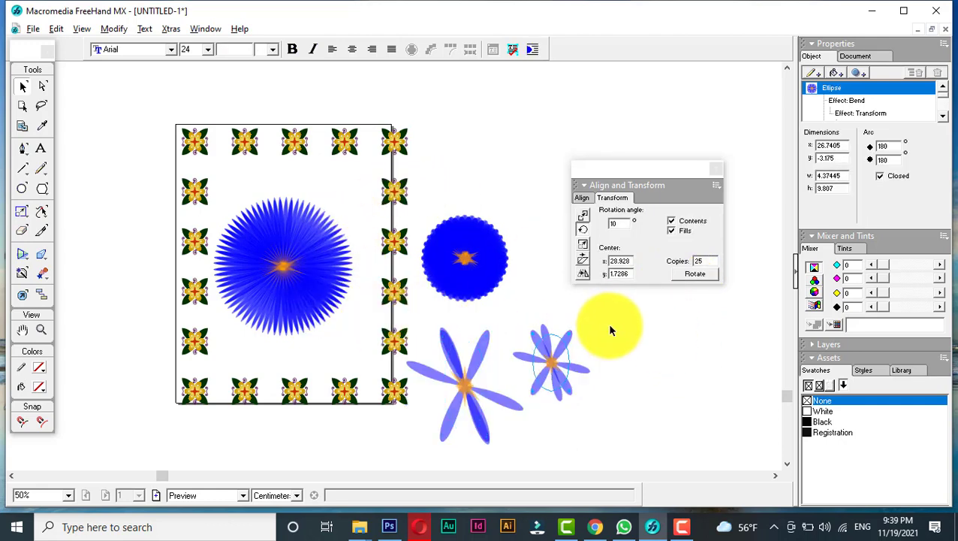
key(ctrl+z)
key(ctrl+z)
key(ctrl+z)
key(ctrl+z)
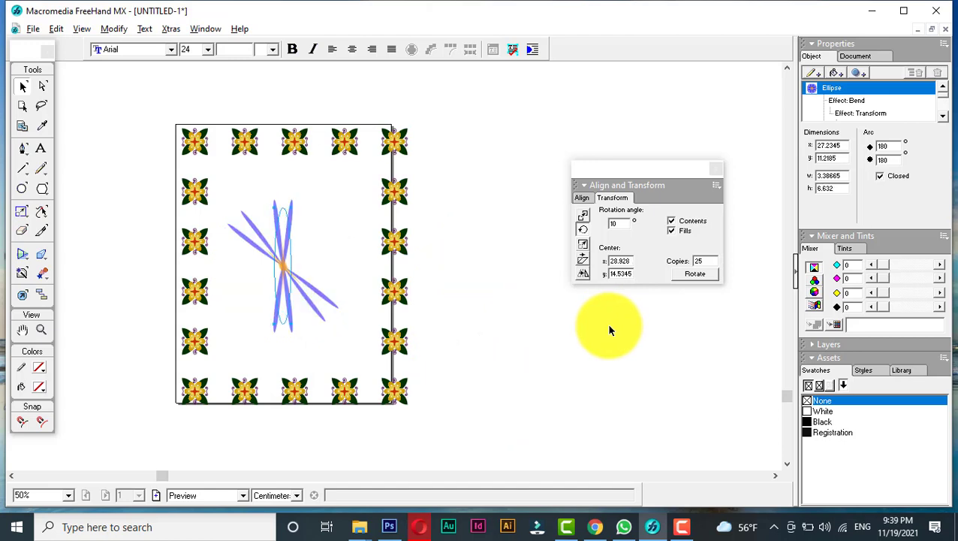
key(ctrl+z)
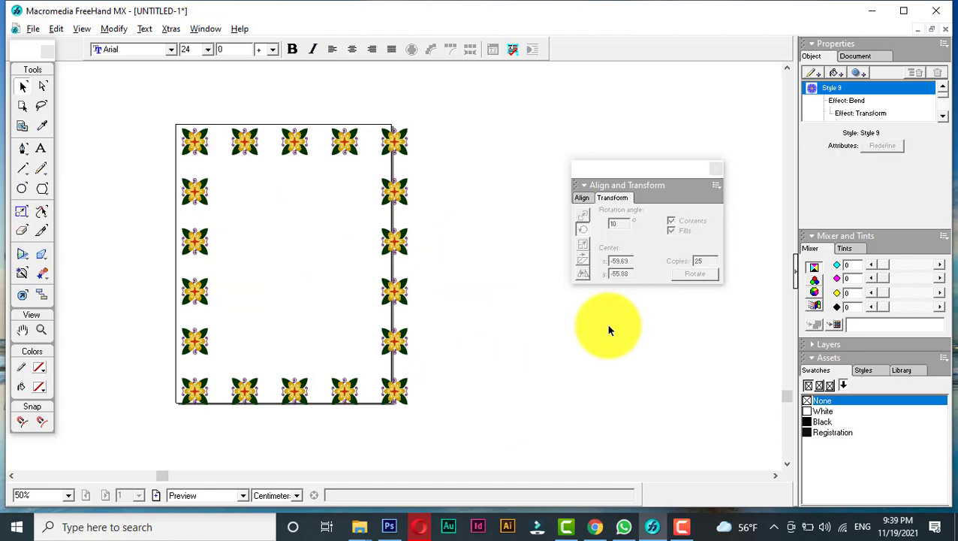
Draw a vertical line in the middle of the flower border and rotate it by 25° with 25 copies.
click(23, 171)
drag(280, 201, 288, 322)
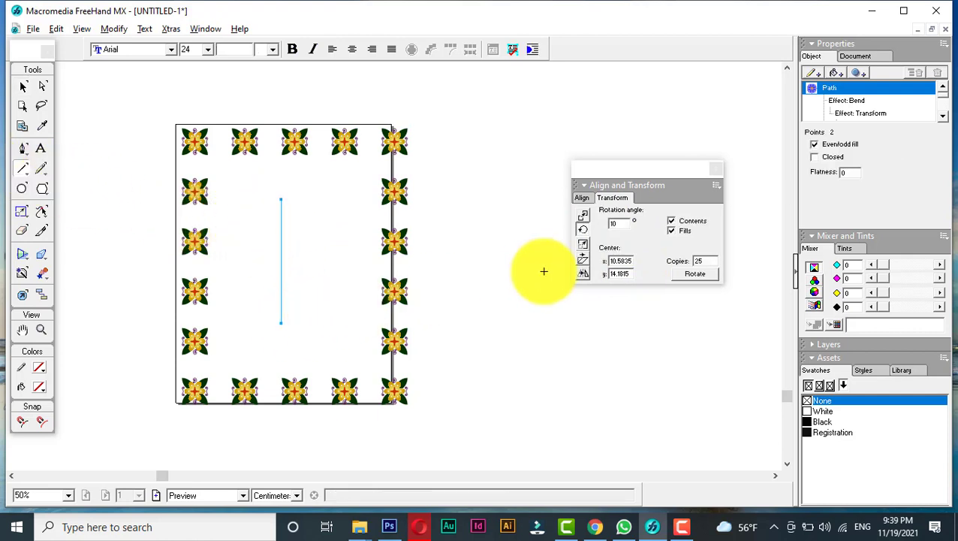
drag(623, 223, 602, 224)
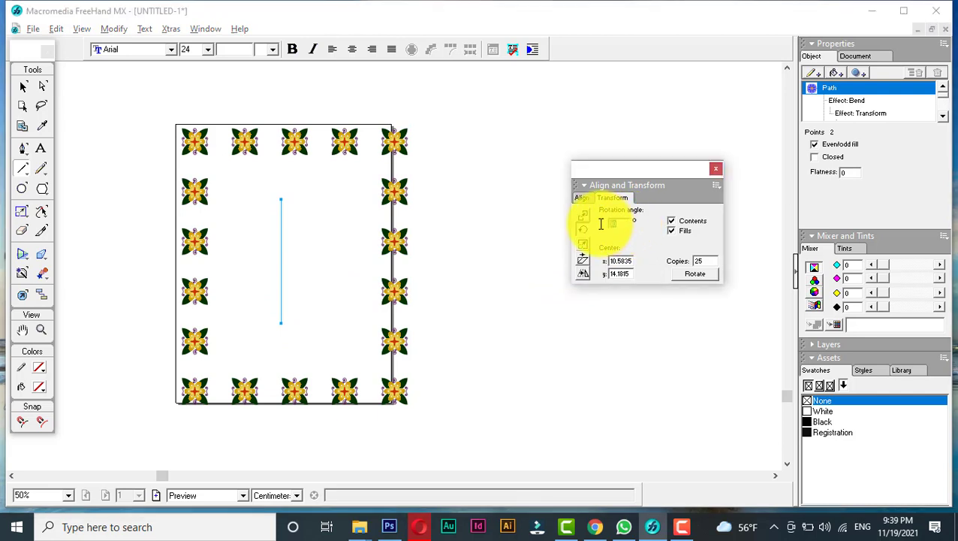
click(698, 274)
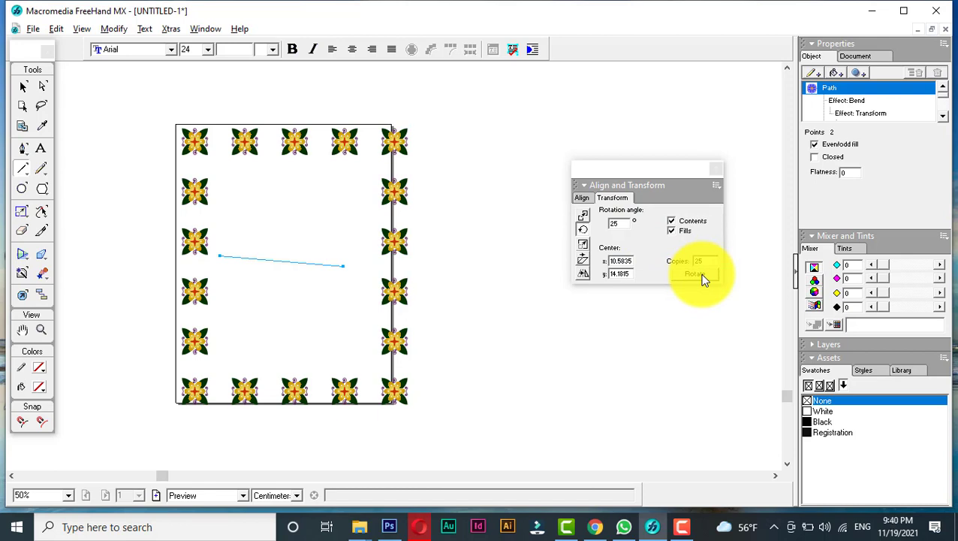
Apply the Black swatch as the line's fill and rotate it again by 25° with 25 copies.
click(821, 421)
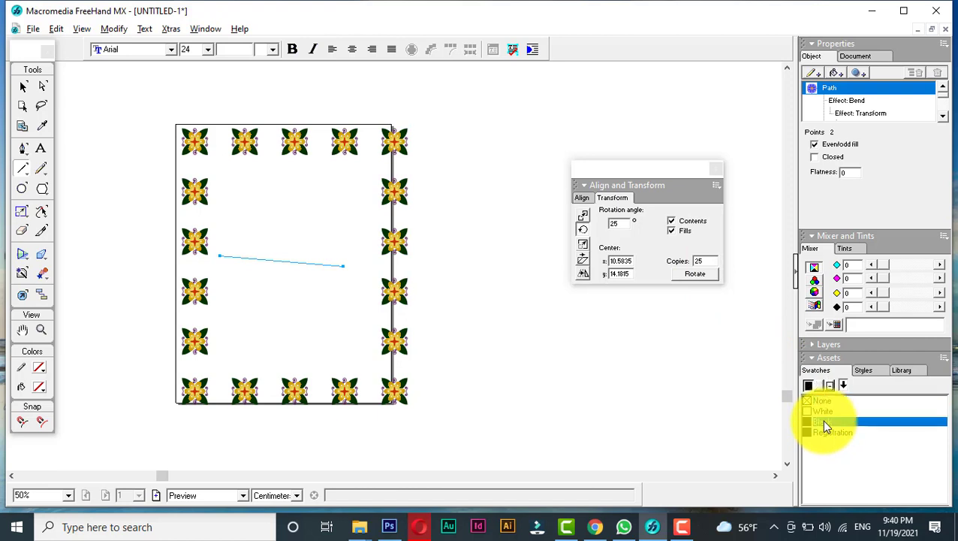
click(694, 274)
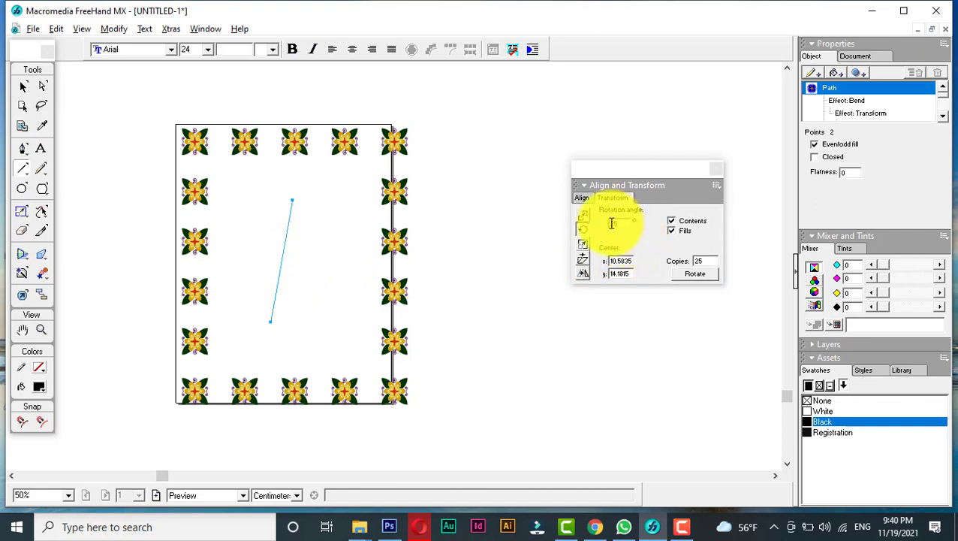
Set the rotation angle to 5° and rotate the black-filled line with 25 copies.
drag(619, 223, 602, 224)
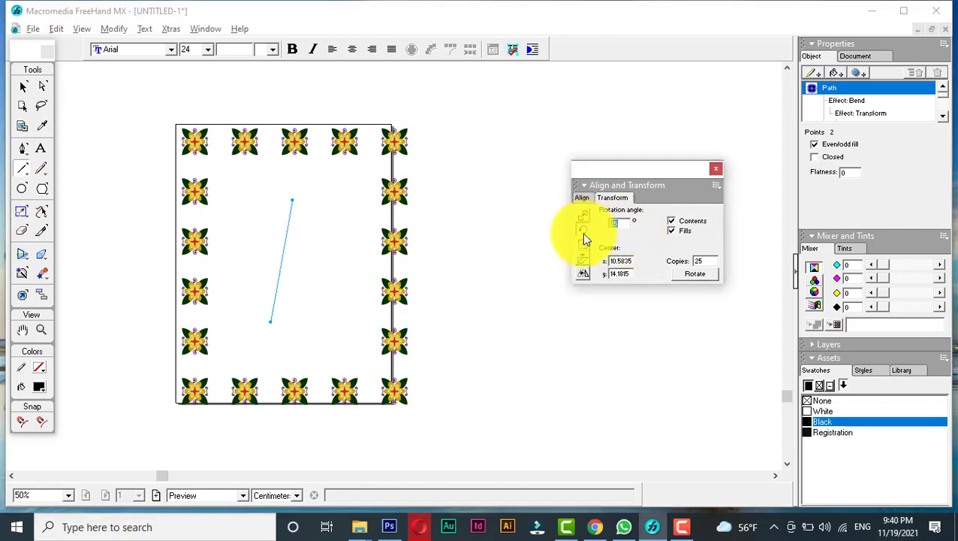
text(5)
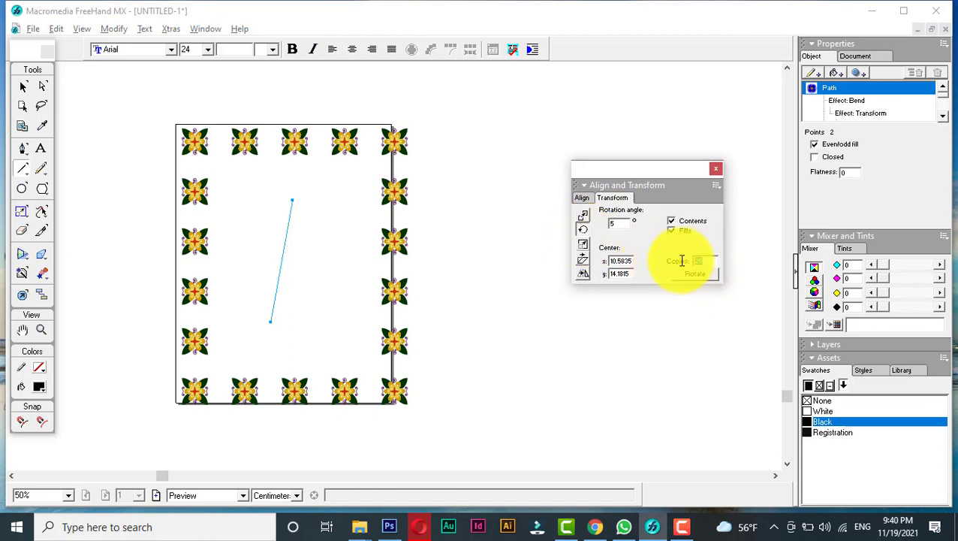
click(695, 275)
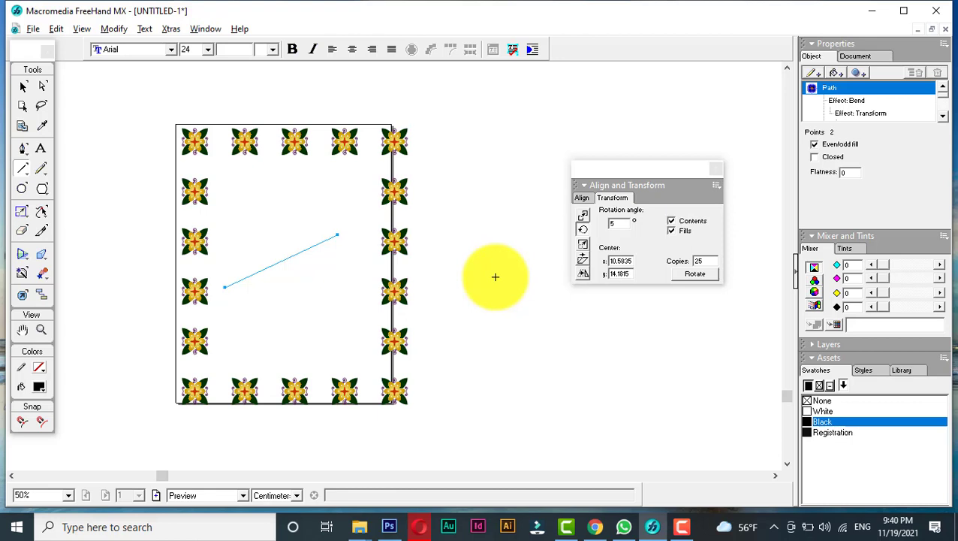
Rotate the line inside the flower border by 5° with 4 copies.
click(584, 230)
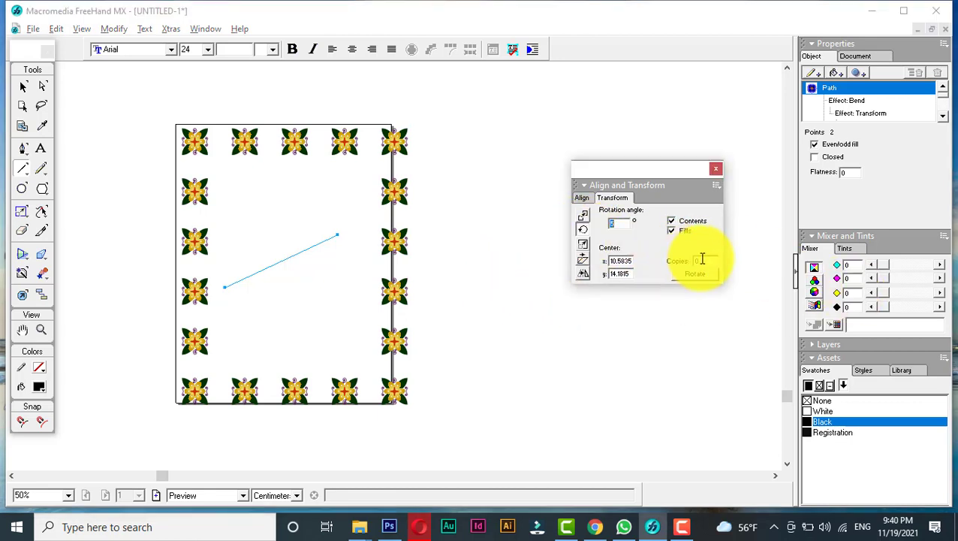
text(4)
click(698, 273)
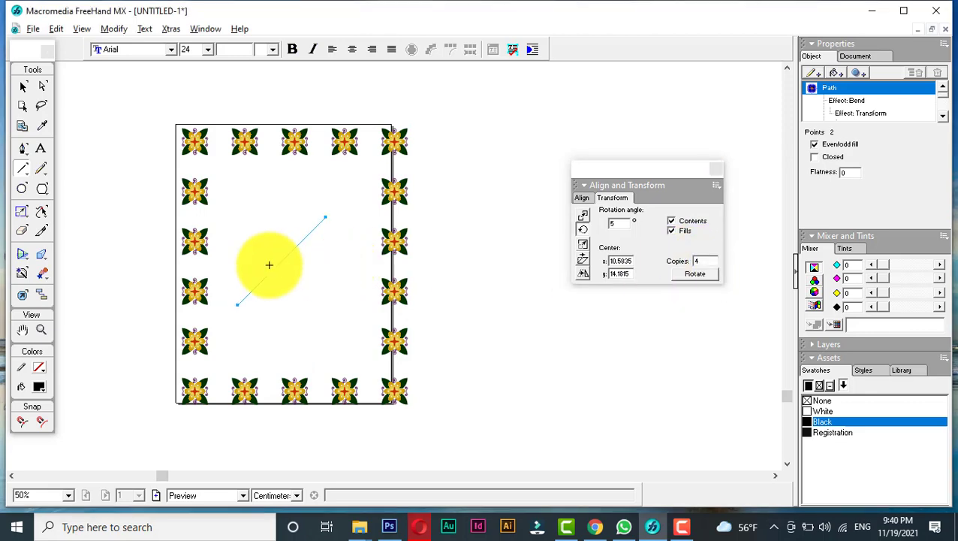
Create a new document and draw a tall, narrow ellipse about 83 by 405 points on its page.
key(ctrl+n)
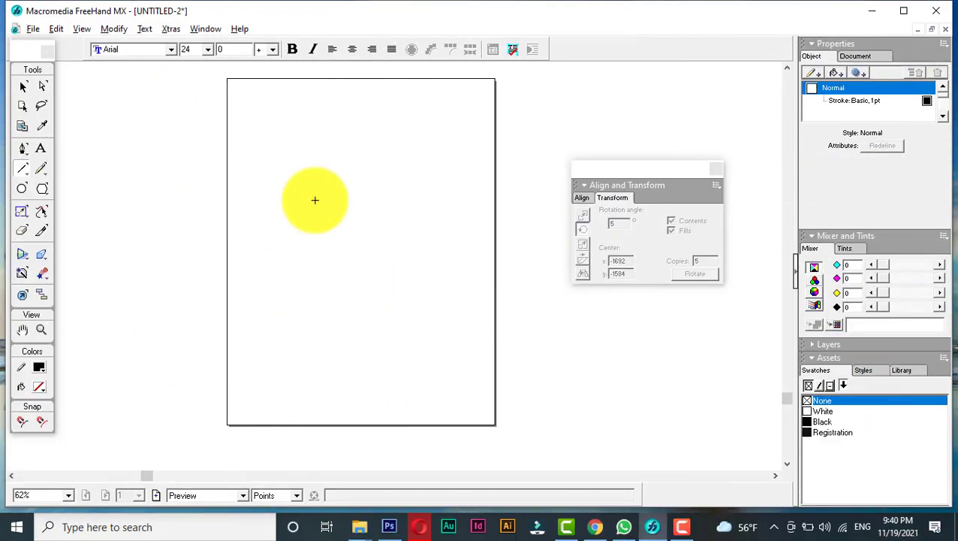
click(23, 189)
drag(295, 161, 333, 246)
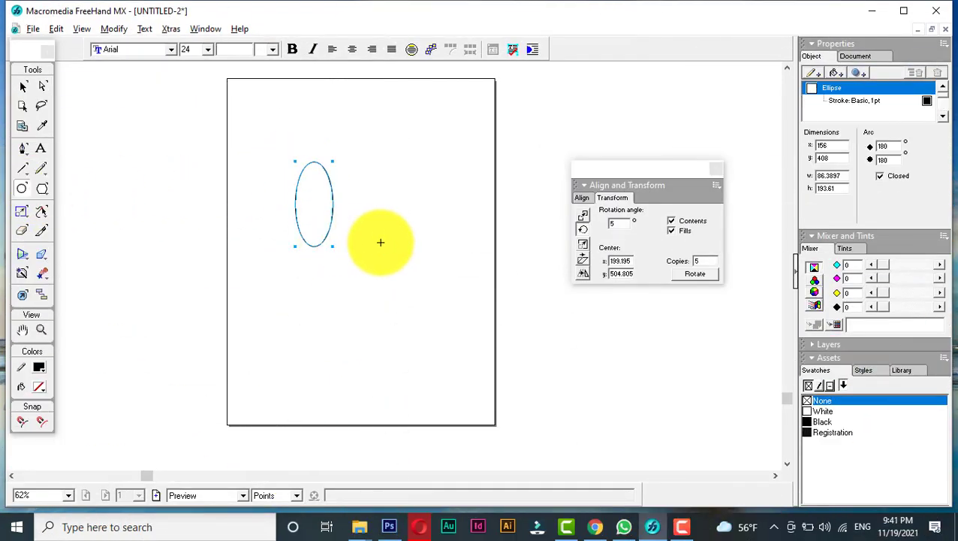
key(ctrl+z)
drag(330, 153, 367, 330)
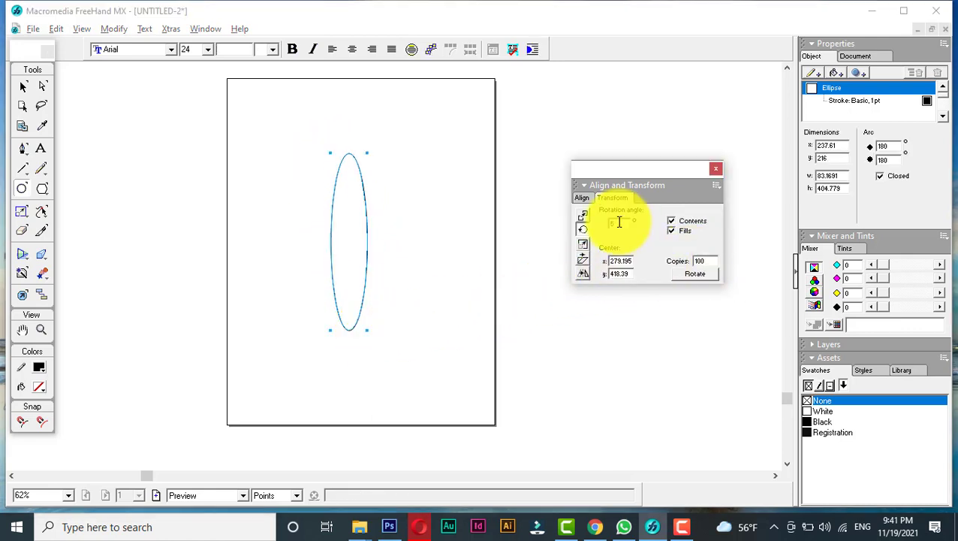
Rotate the ellipse by 5° with 100 copies and move the resulting rosette partly off the page's right edge.
drag(618, 223, 600, 223)
click(698, 273)
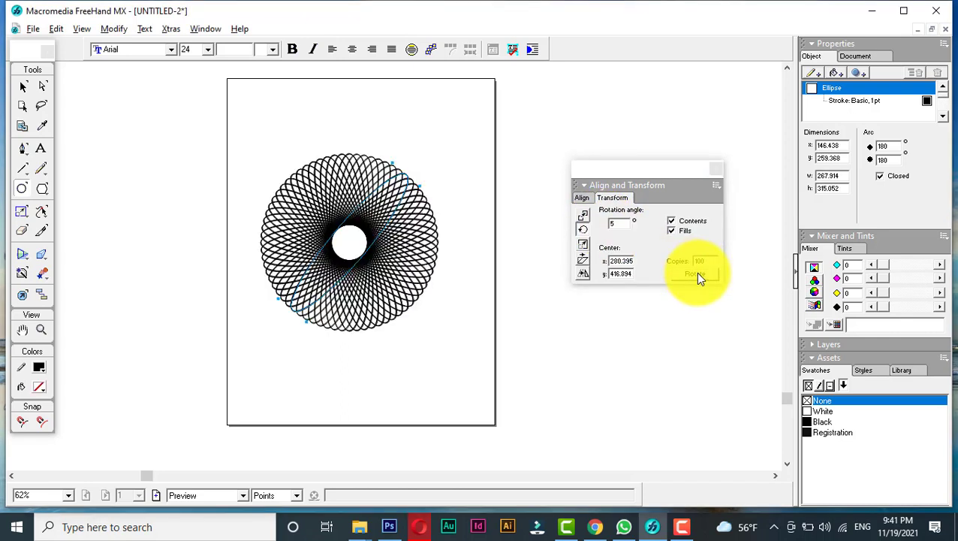
key(v)
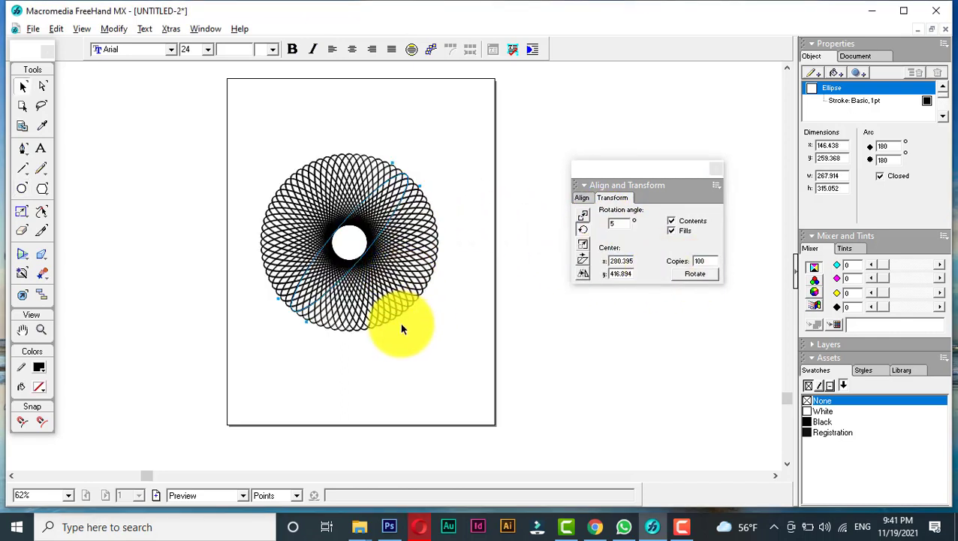
click(402, 328)
drag(244, 153, 457, 363)
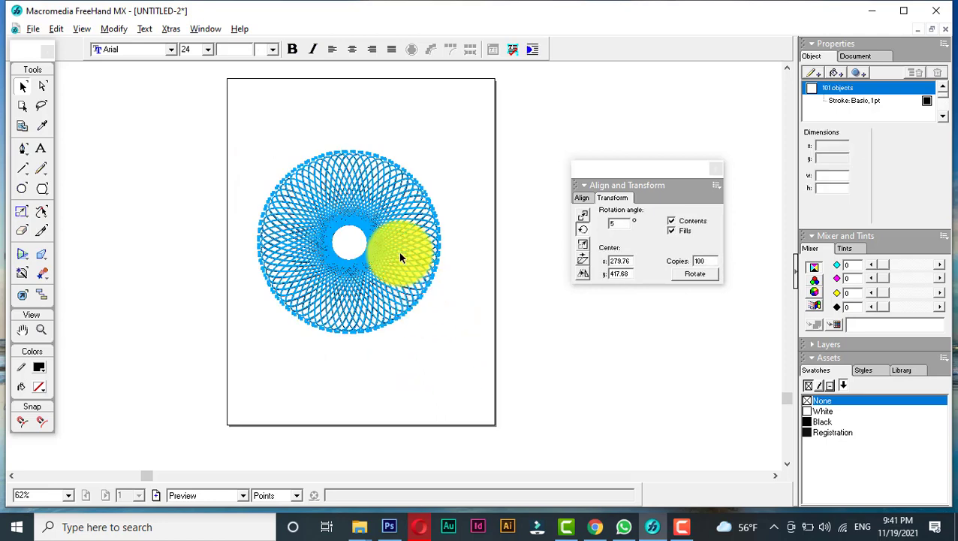
drag(398, 254, 580, 214)
click(404, 310)
drag(404, 310, 340, 281)
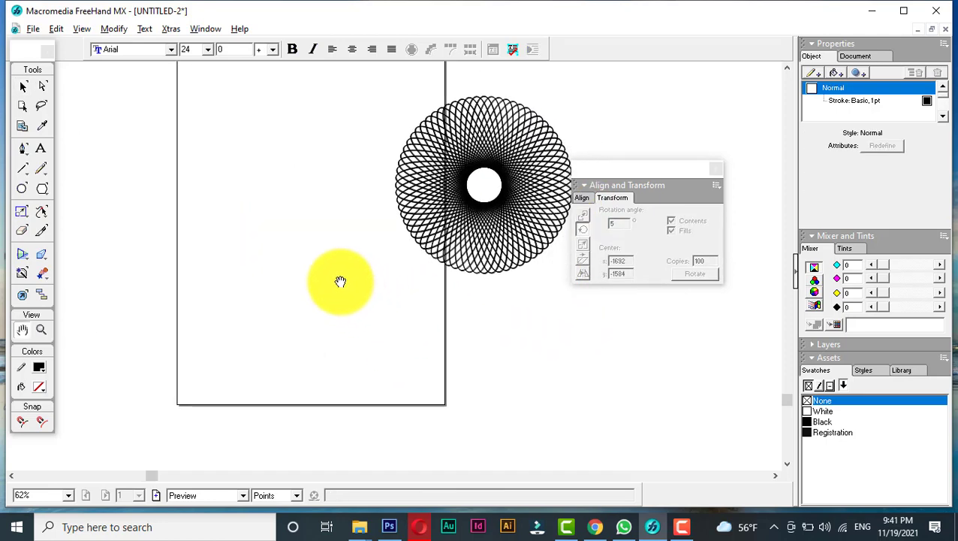
Draw a freehand curve with the Pencil tool beside the ellipse rosette and rotate it by 5° with 100 copies.
click(39, 168)
mouse_move(261, 229)
mouse_down()
mouse_move(328, 231)
mouse_move(324, 239)
mouse_up()
click(684, 277)
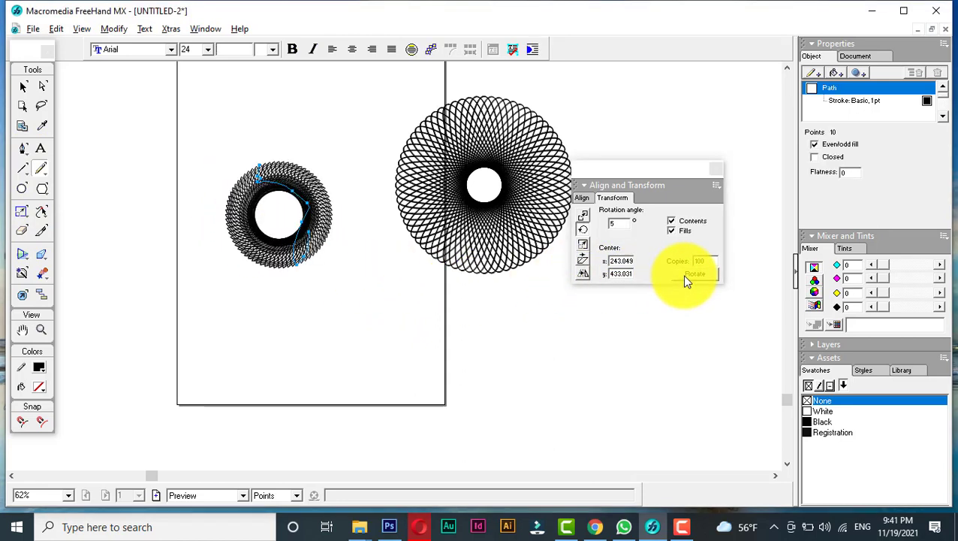
Group all the curves of the small ring and move the group off the page, below the ellipse rosette.
click(22, 86)
click(146, 105)
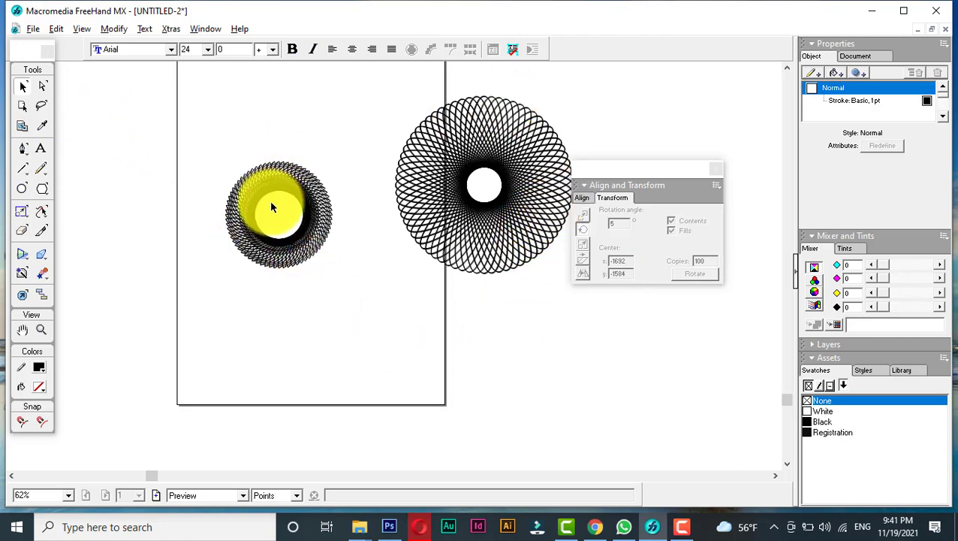
drag(219, 136, 345, 297)
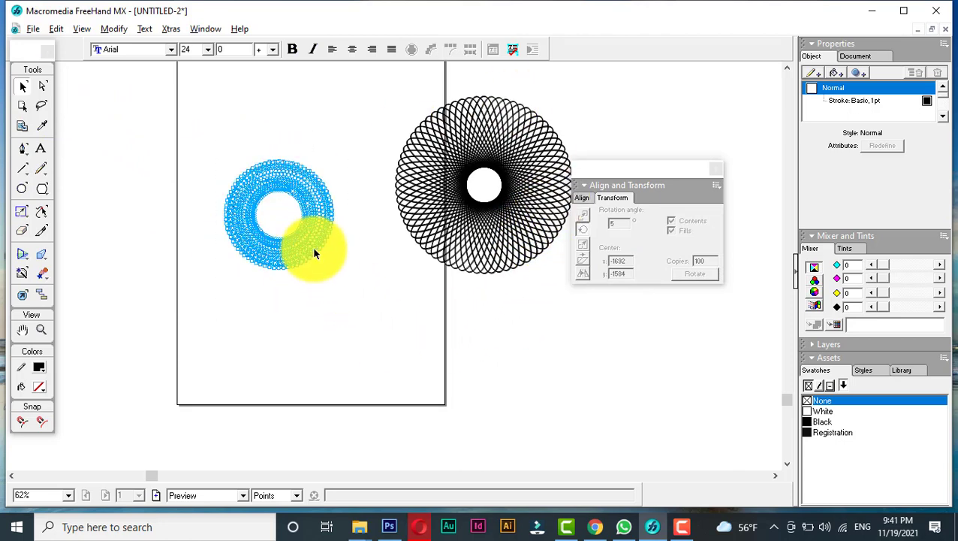
drag(293, 233, 470, 361)
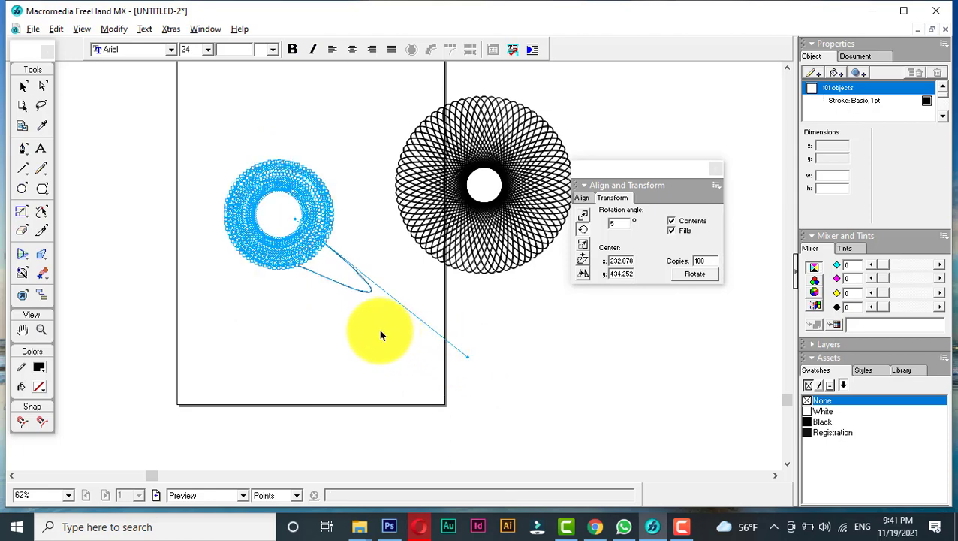
key(ctrl+z)
key(ctrl+g)
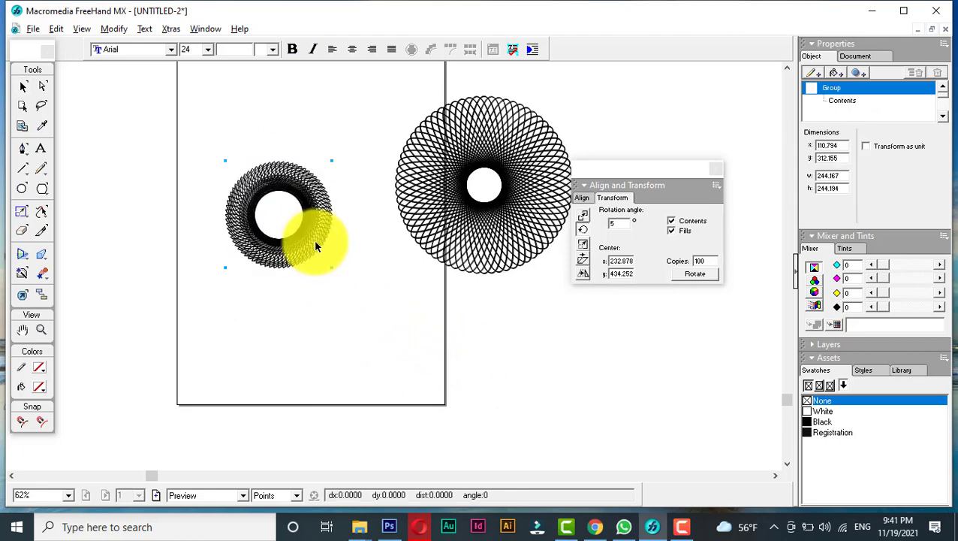
drag(316, 247, 575, 382)
click(145, 238)
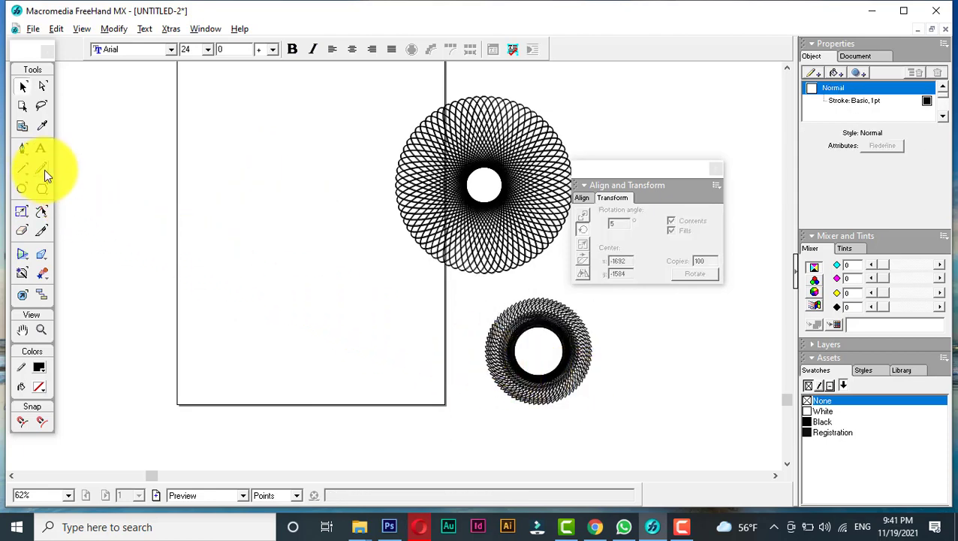
Draw an open five-point zigzag path with the Pen tool in the empty part of the page.
click(27, 148)
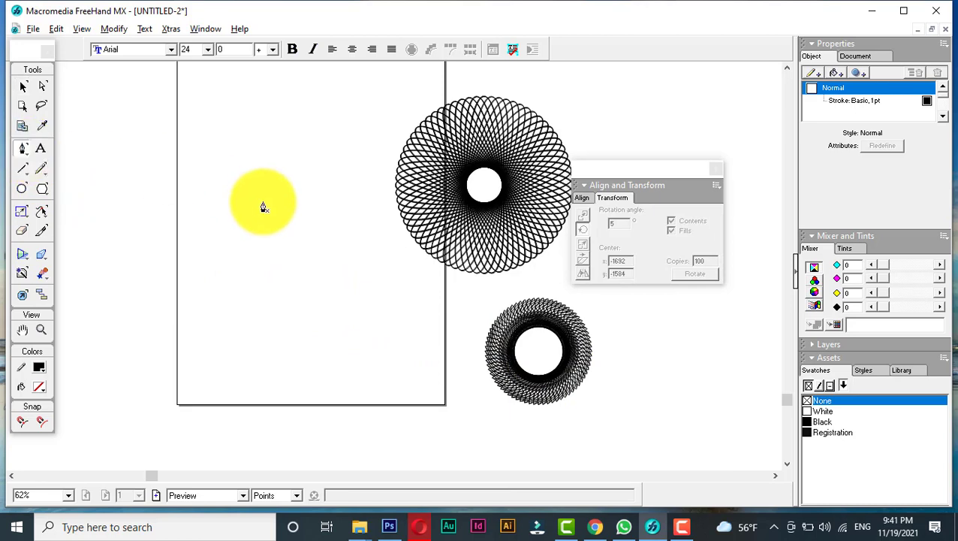
click(239, 250)
click(251, 122)
click(330, 356)
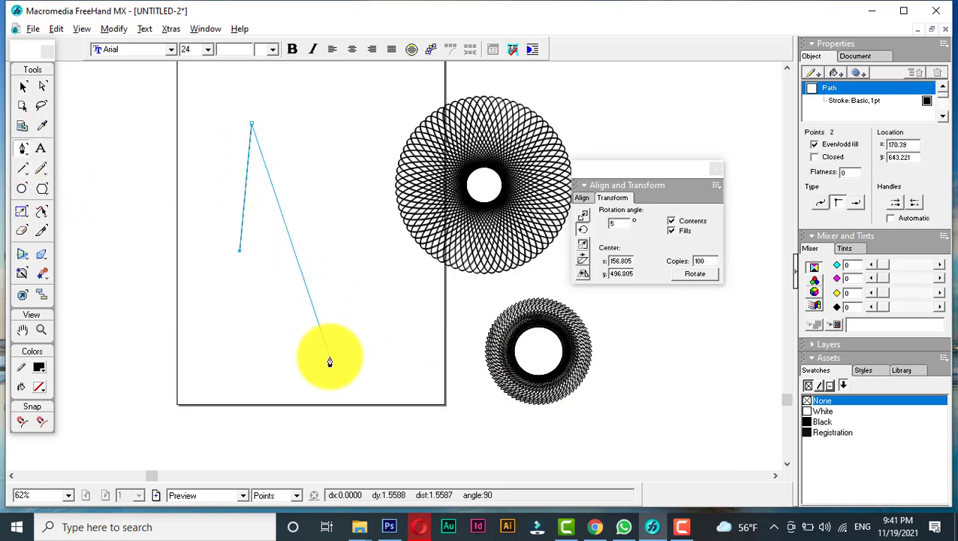
click(220, 173)
click(13, 89)
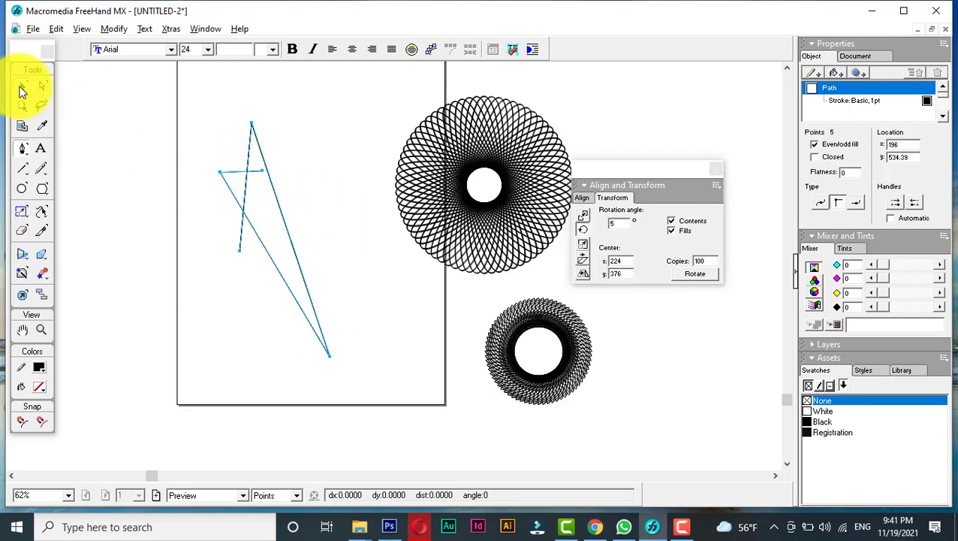
click(295, 233)
Rotate the zigzag path by 5° with 100 copies and deselect it.
click(289, 231)
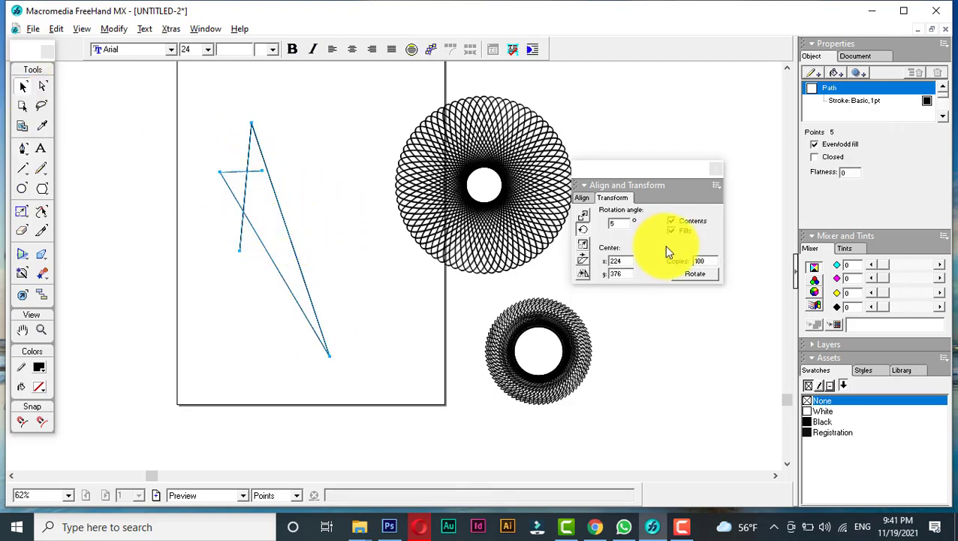
click(710, 260)
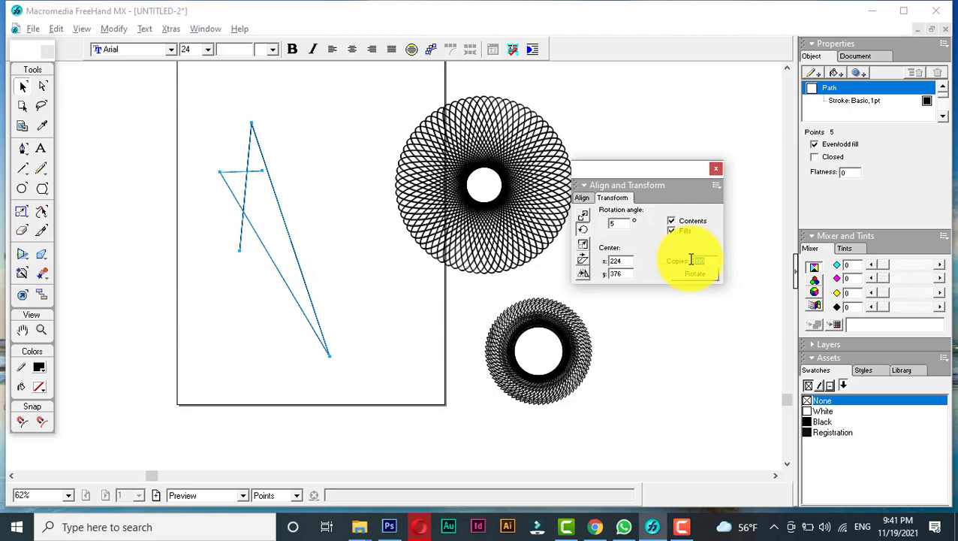
click(628, 219)
click(633, 274)
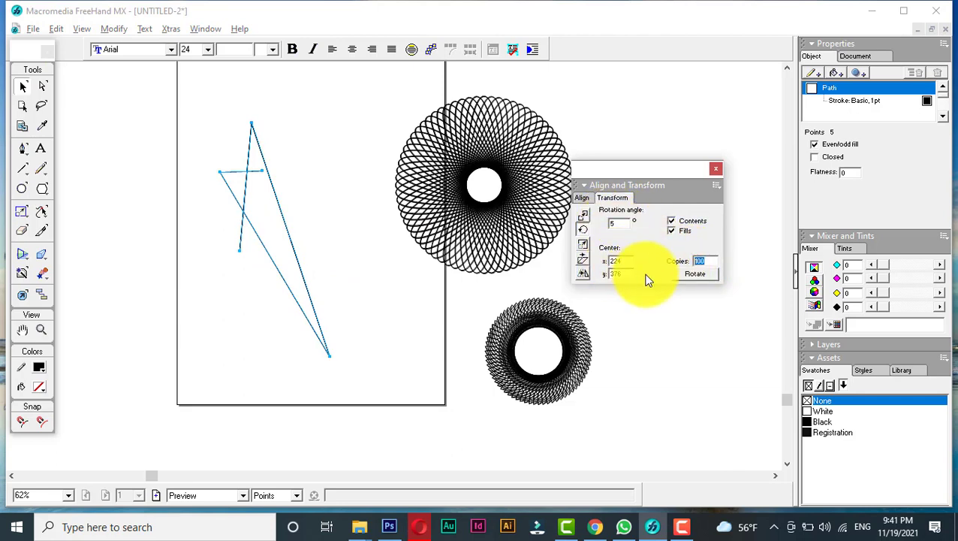
click(694, 274)
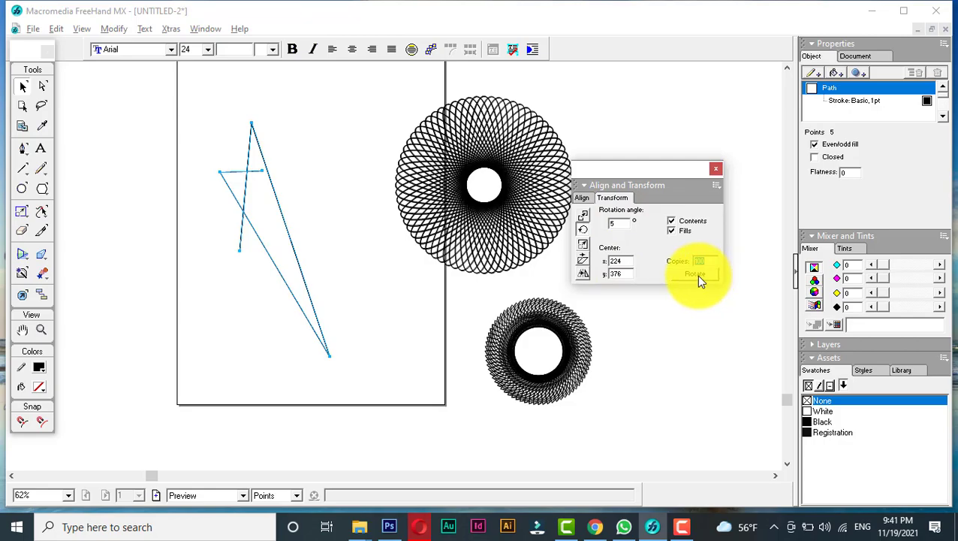
click(417, 353)
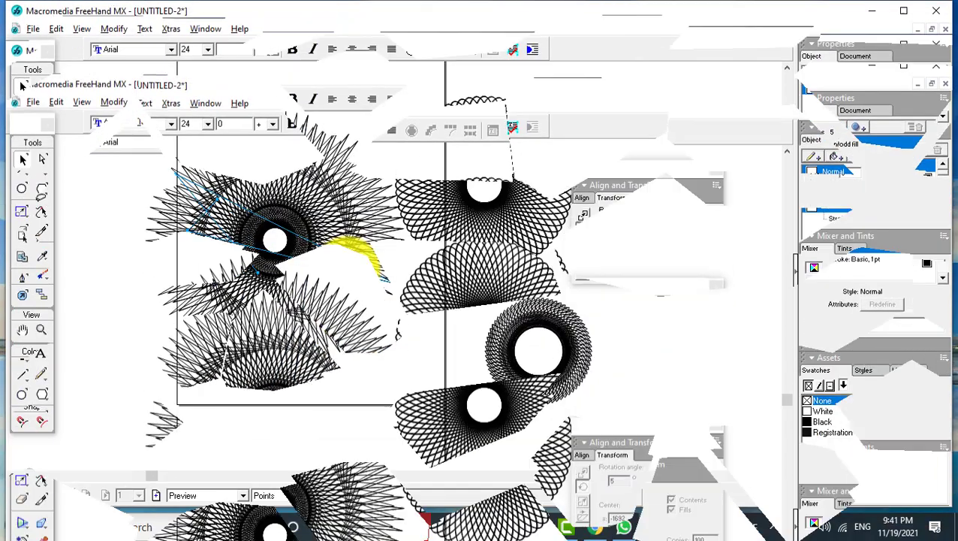
click(346, 274)
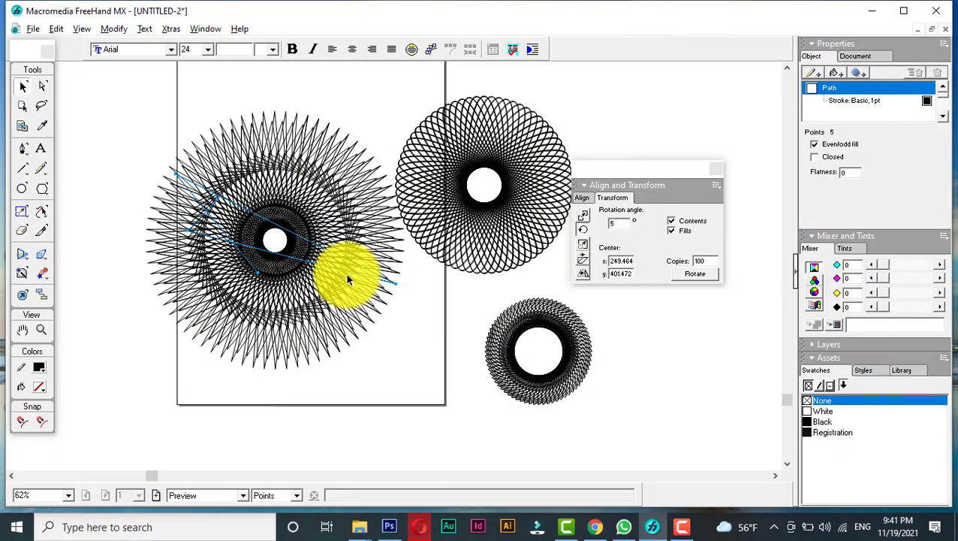
click(449, 218)
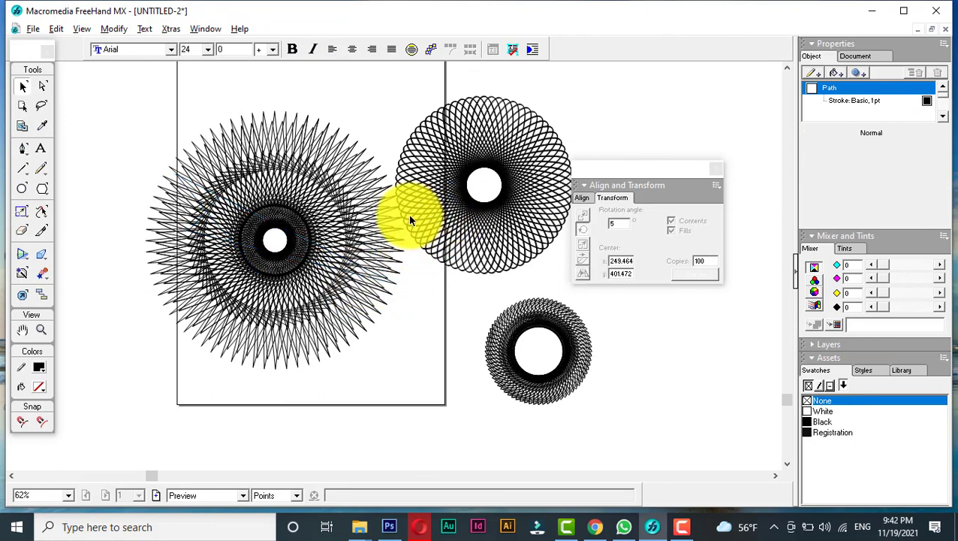
click(365, 198)
click(386, 200)
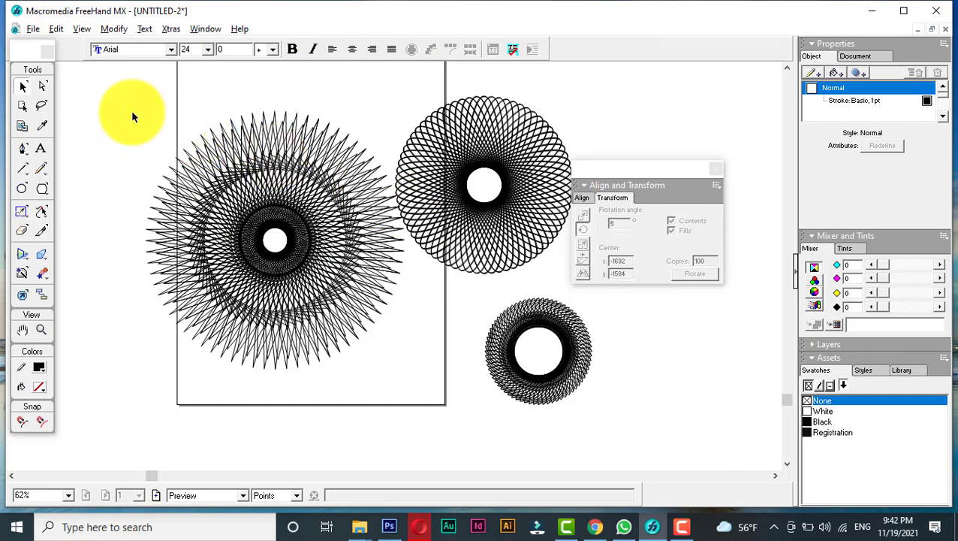
Delete all the rotated patterns so the page is empty.
drag(131, 110, 335, 345)
drag(209, 197, 353, 353)
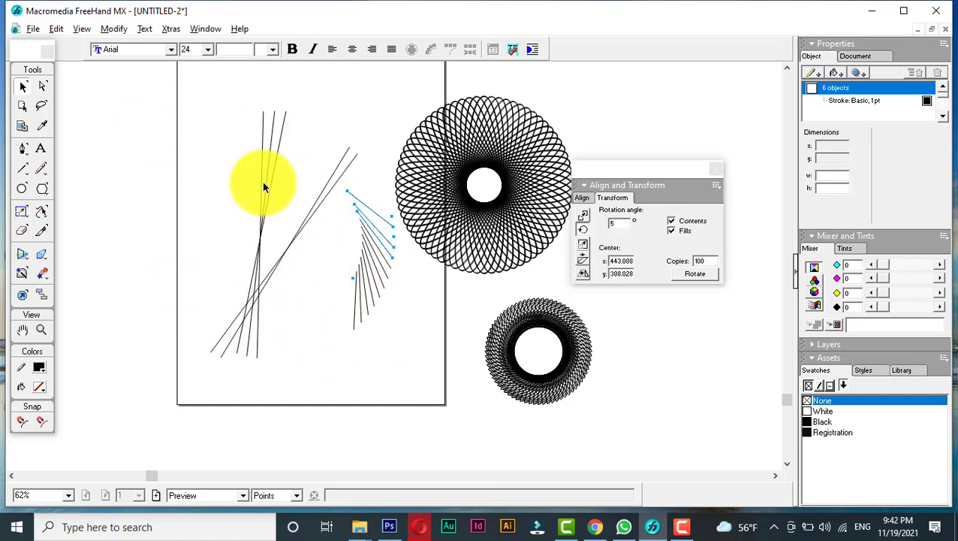
drag(226, 121, 359, 252)
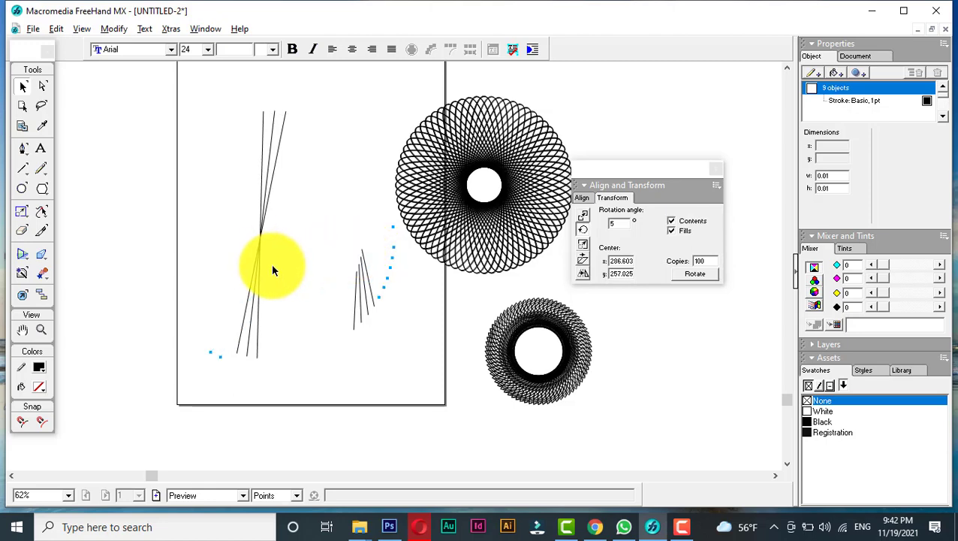
drag(412, 357, 308, 249)
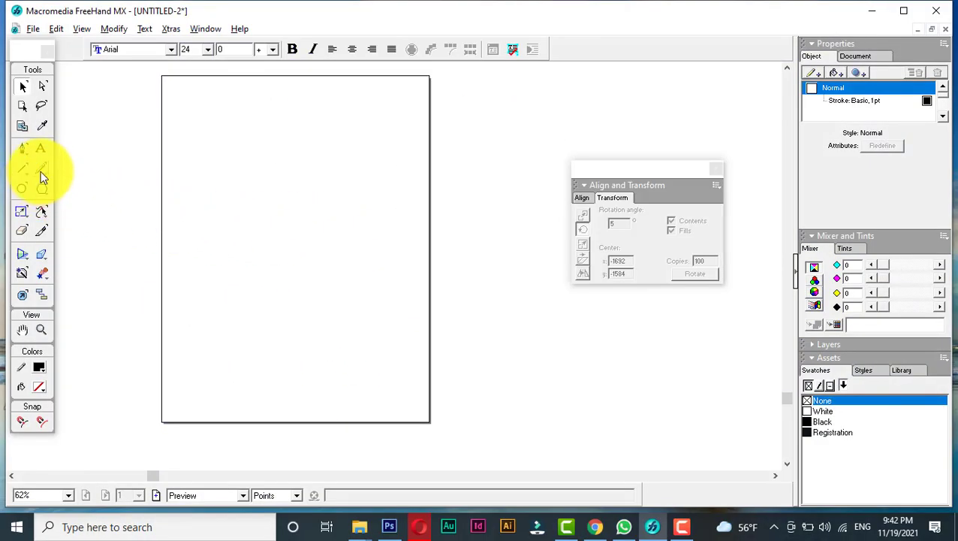
Draw a rectangle about 256 by 146 points in the upper middle of the page.
click(24, 187)
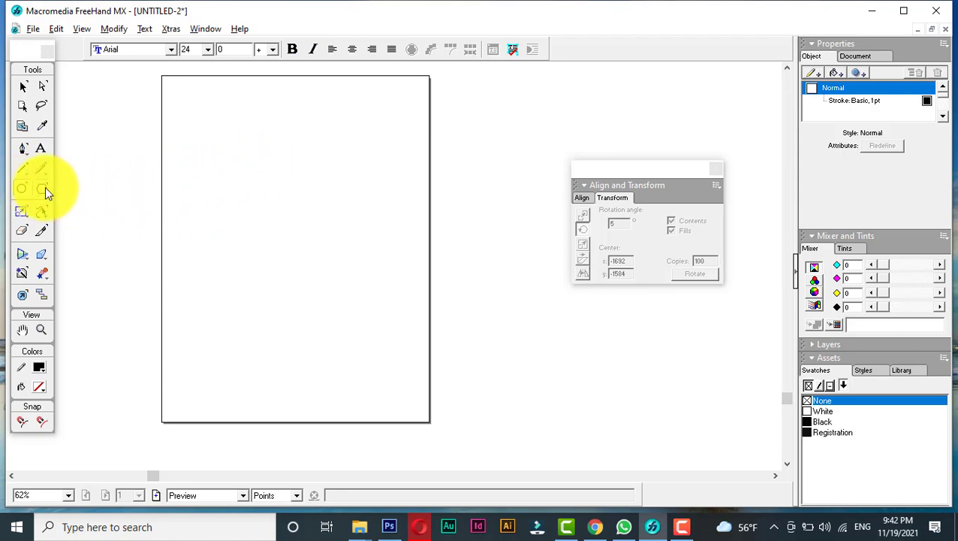
drag(45, 189, 96, 199)
drag(240, 178, 351, 242)
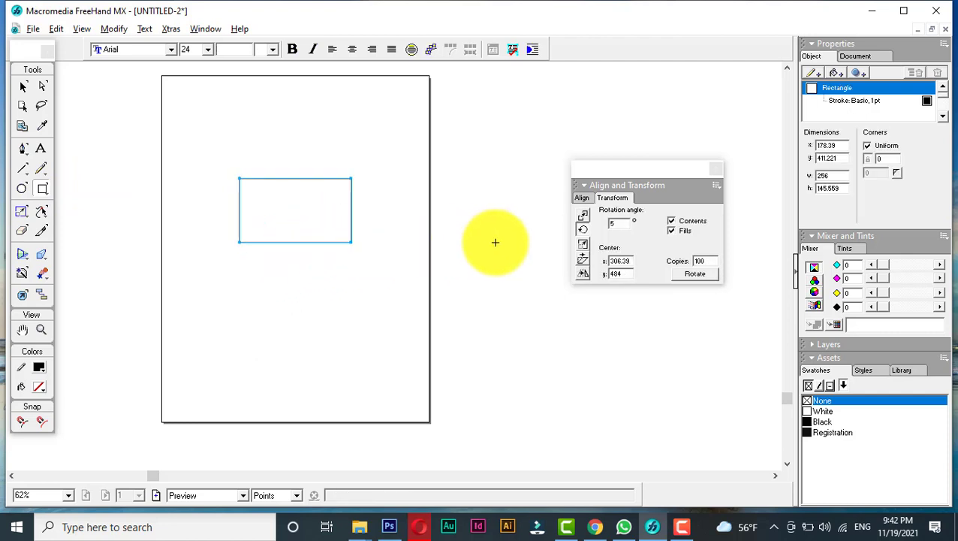
Rotate the rectangle by 25° with 5 copies, undo that, and rotate it with 50 copies instead.
click(582, 231)
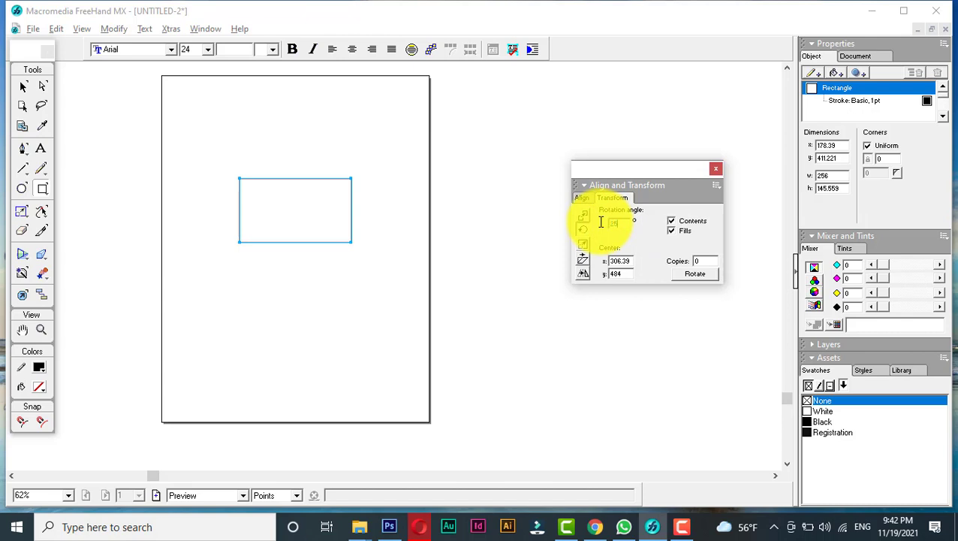
text(5)
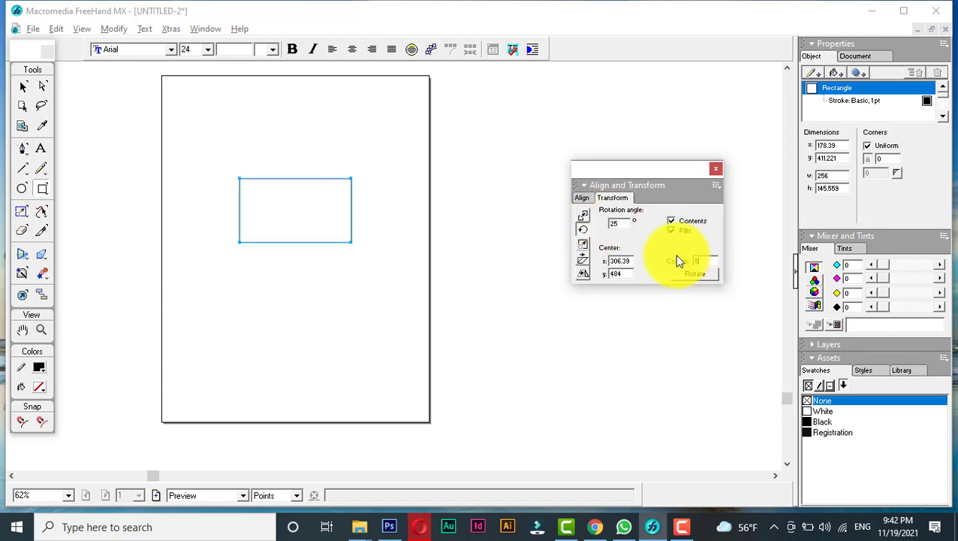
key(Return)
key(ctrl+z)
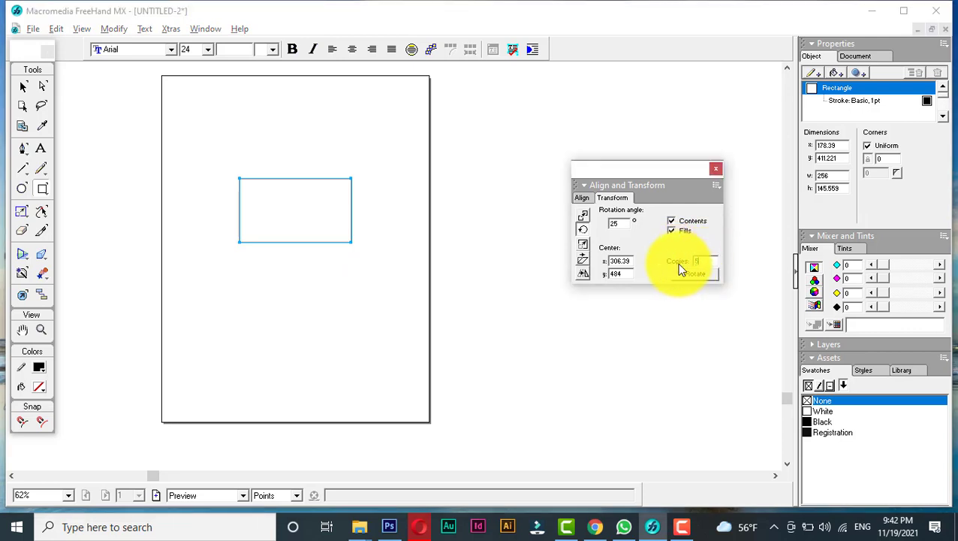
text(0)
key(Return)
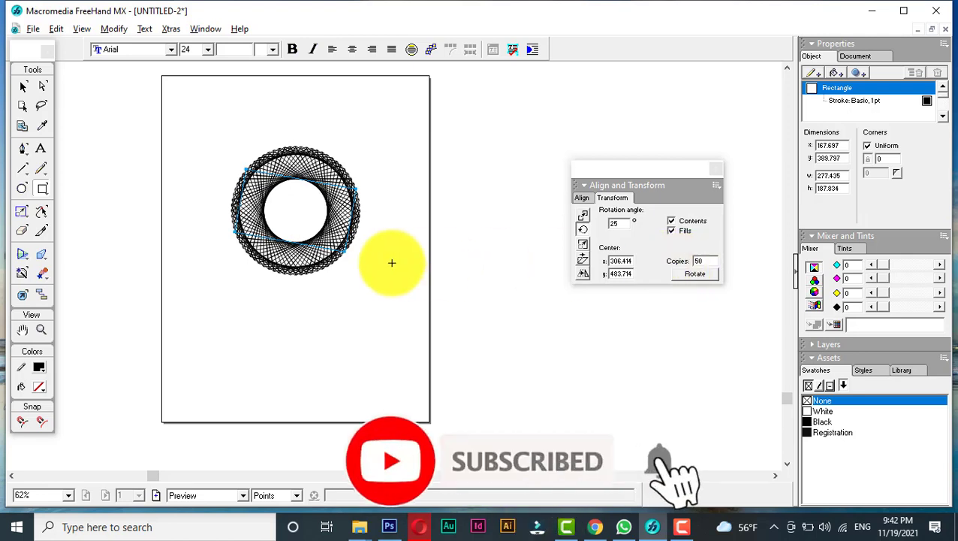
Undo the rectangle's 50 rotated copies and fill the rectangle with dark purple.
key(ctrl+z)
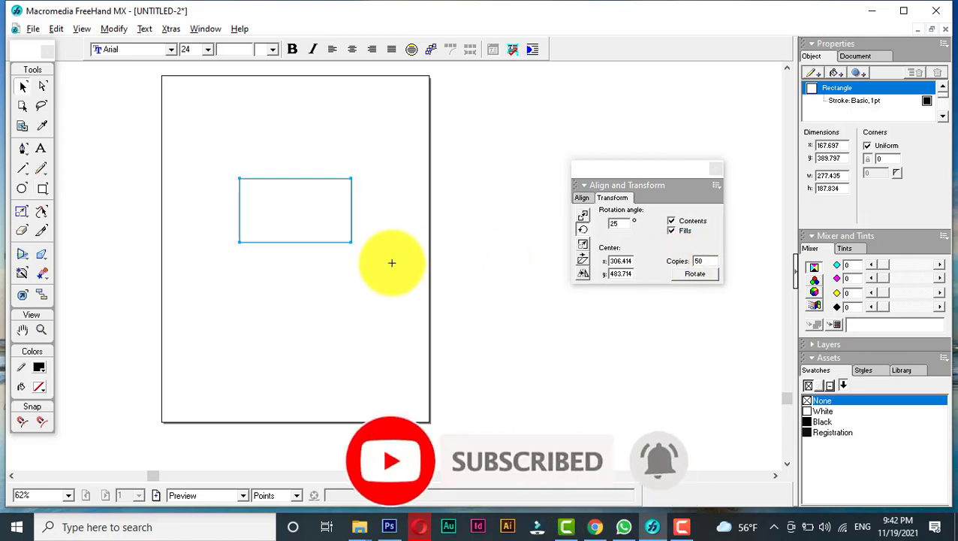
click(38, 385)
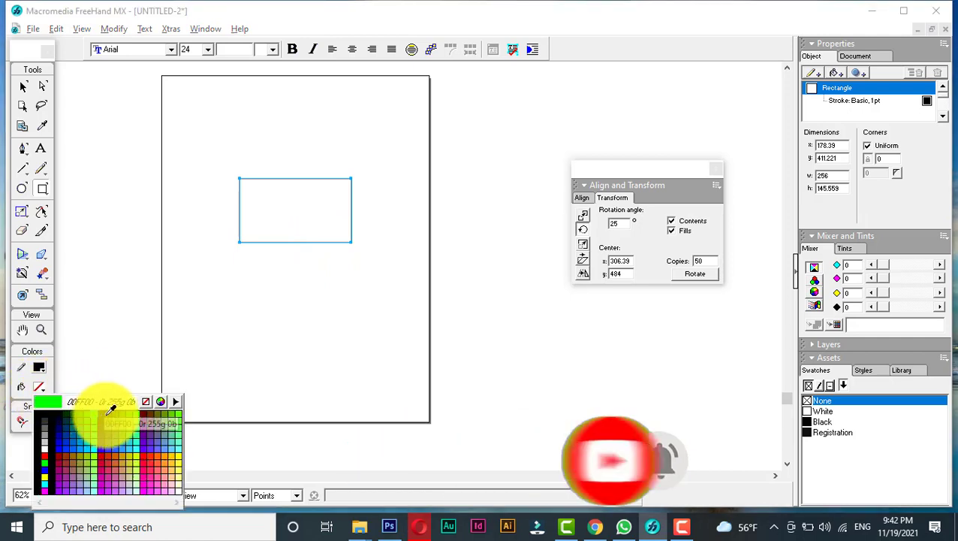
click(103, 414)
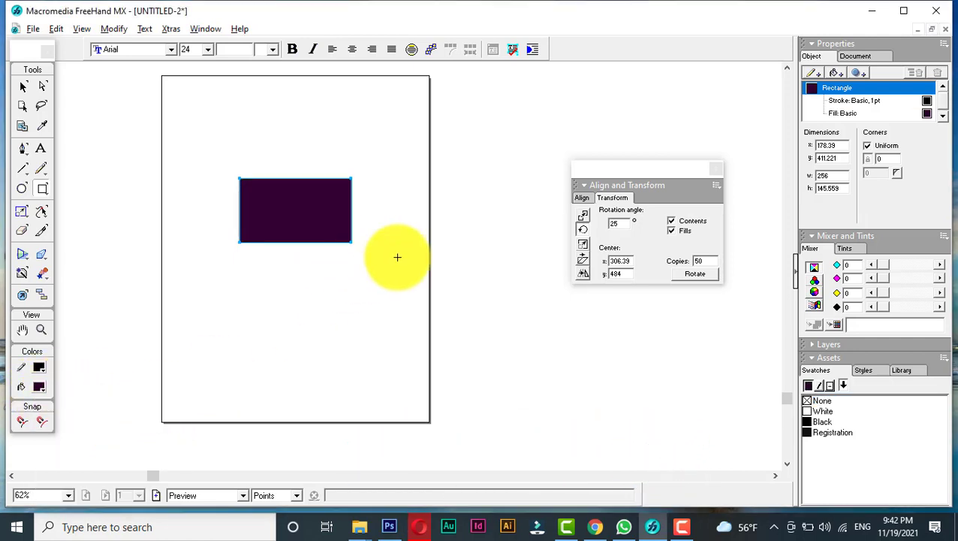
Rotate the purple rectangle by 25° with 50 copies, repeating the rotation several times.
click(695, 275)
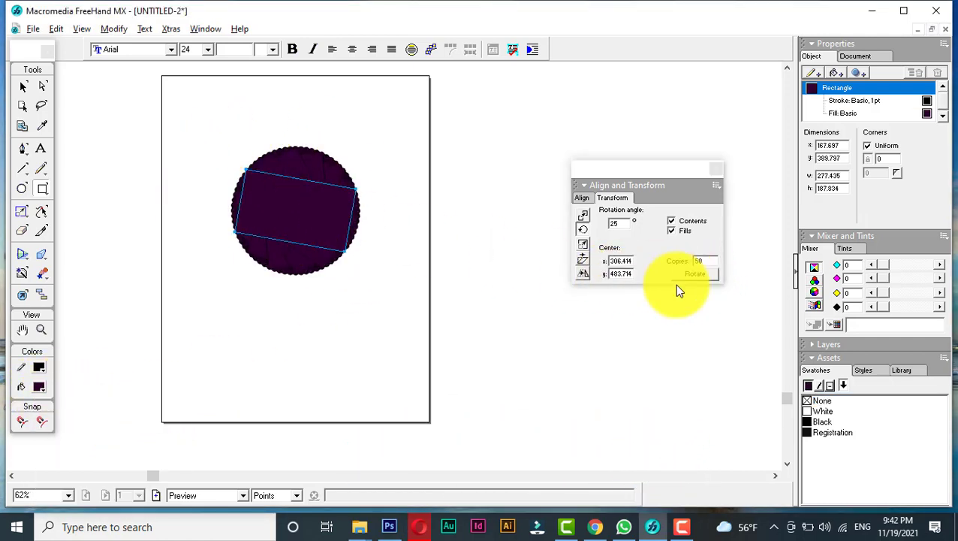
click(695, 274)
click(696, 277)
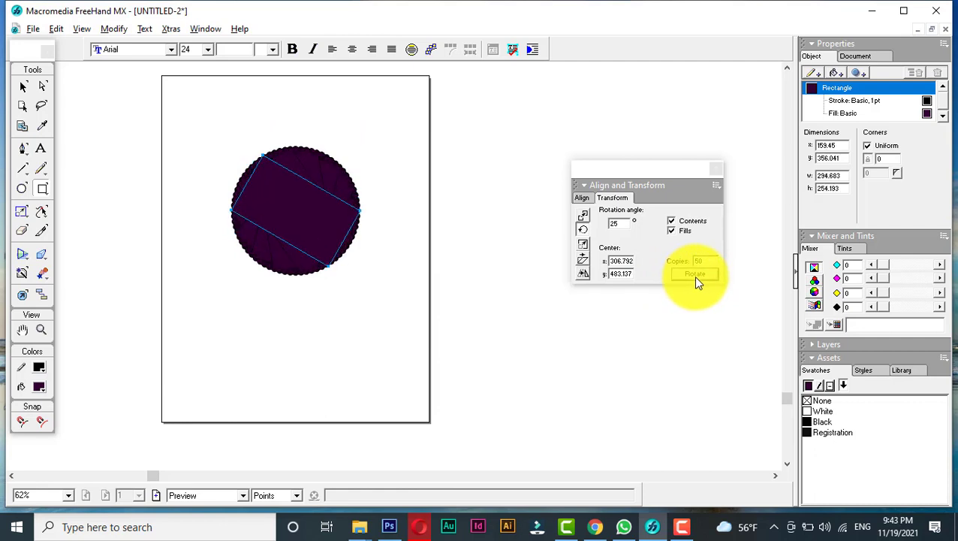
click(696, 277)
click(696, 277)
click(696, 277)
click(696, 277)
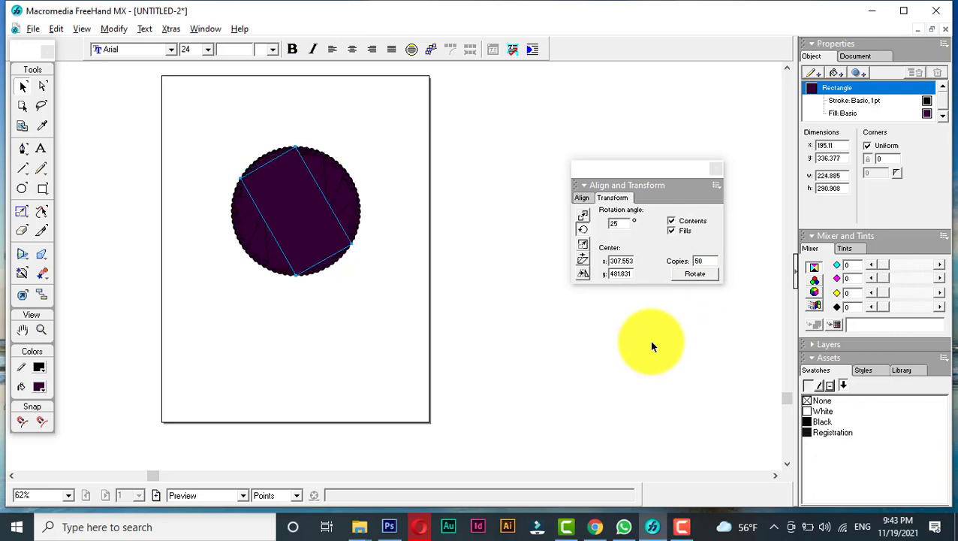
Undo the rotations and the purple fill, and delete all remaining objects from the page.
key(ctrl+a)
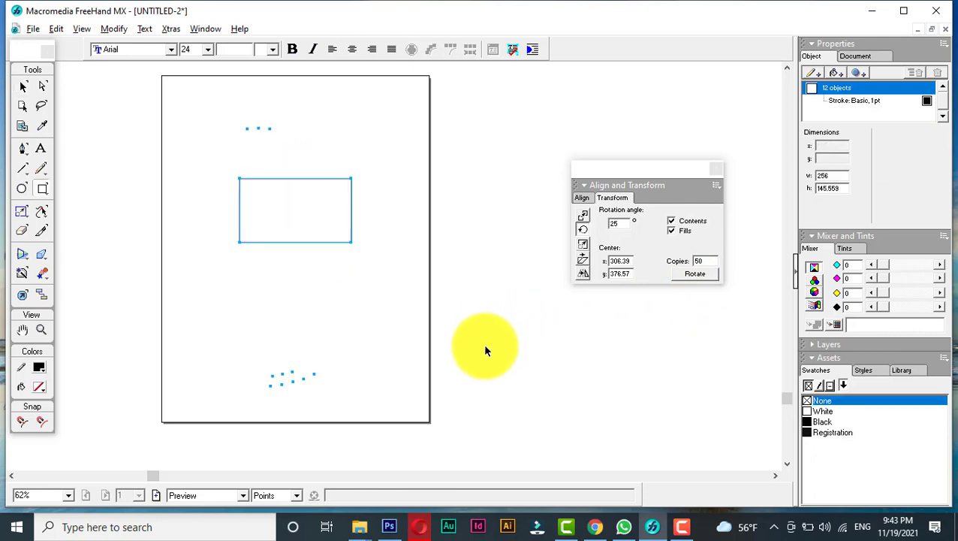
key(Delete)
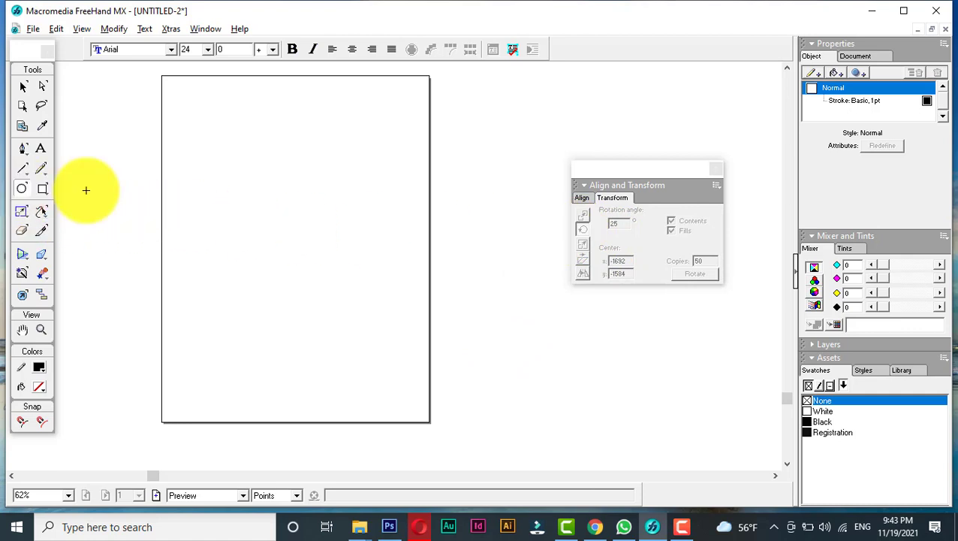
drag(289, 169, 339, 319)
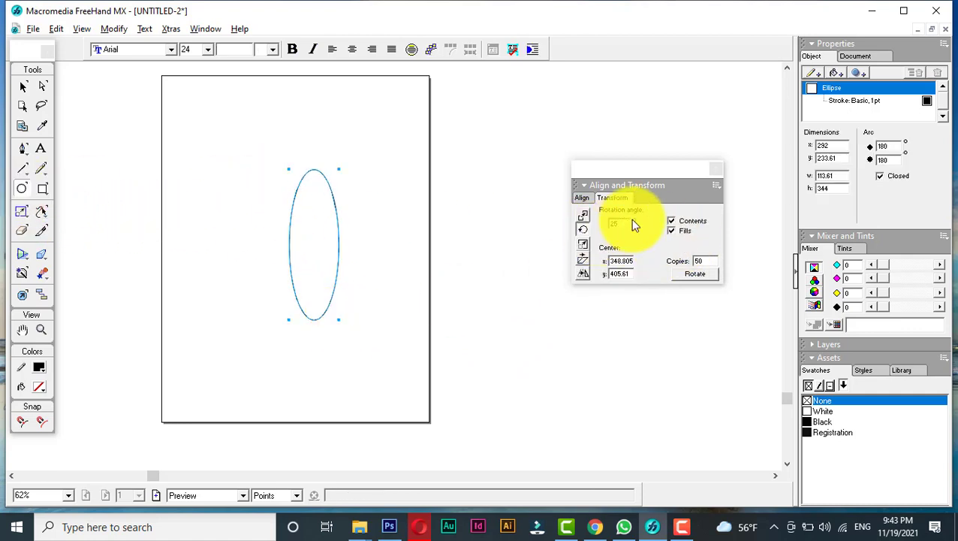
click(583, 244)
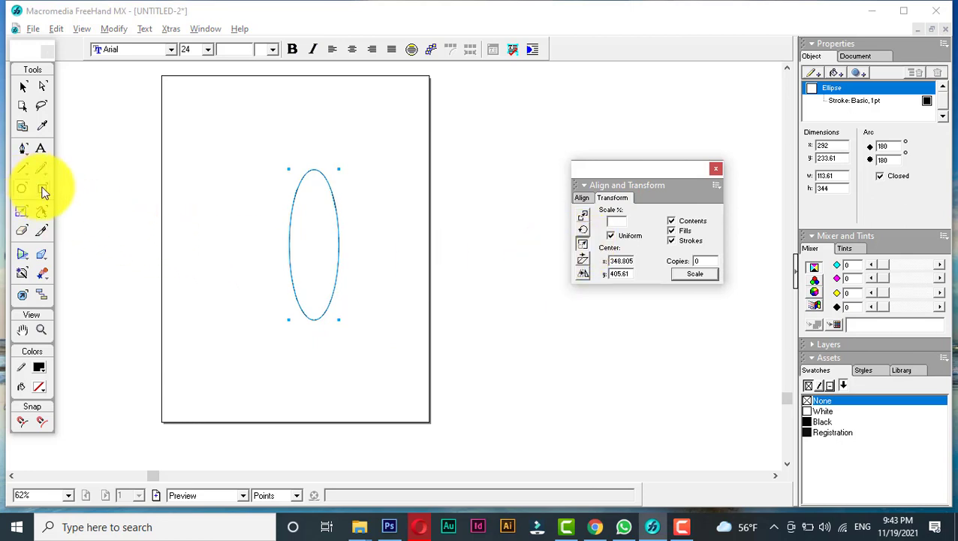
text(1)
key(Return)
key(Delete)
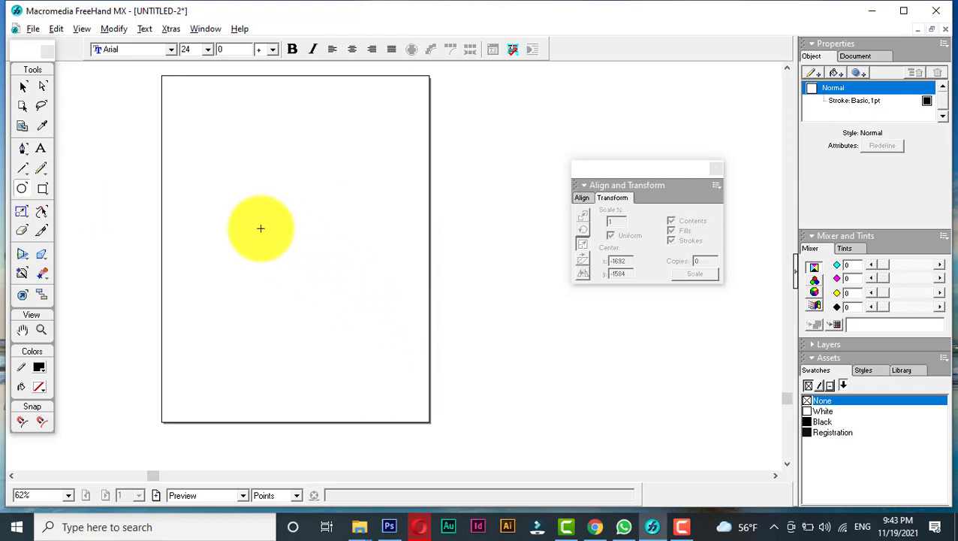
Draw a square about 254 points per side in the upper middle of the page and set the document units to centimeters.
click(42, 190)
drag(230, 165, 340, 259)
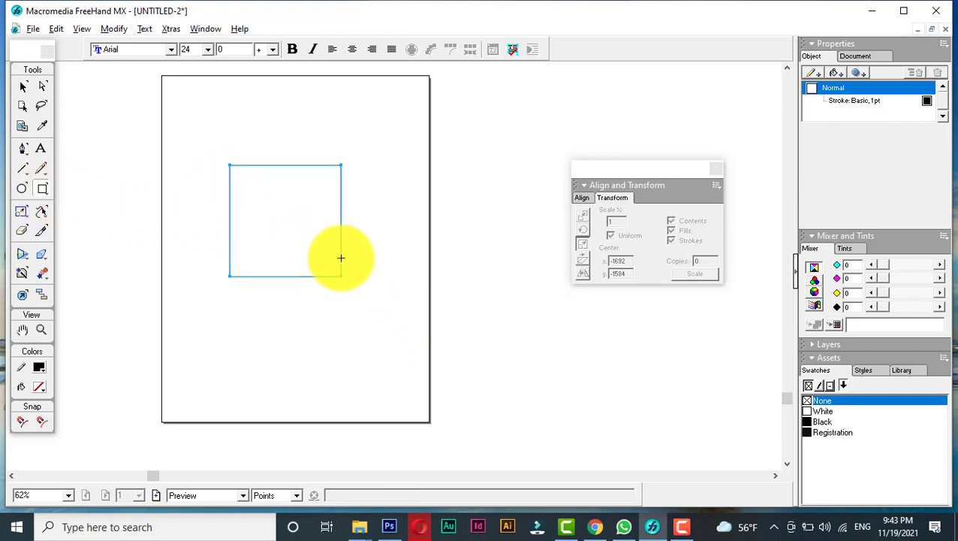
click(583, 243)
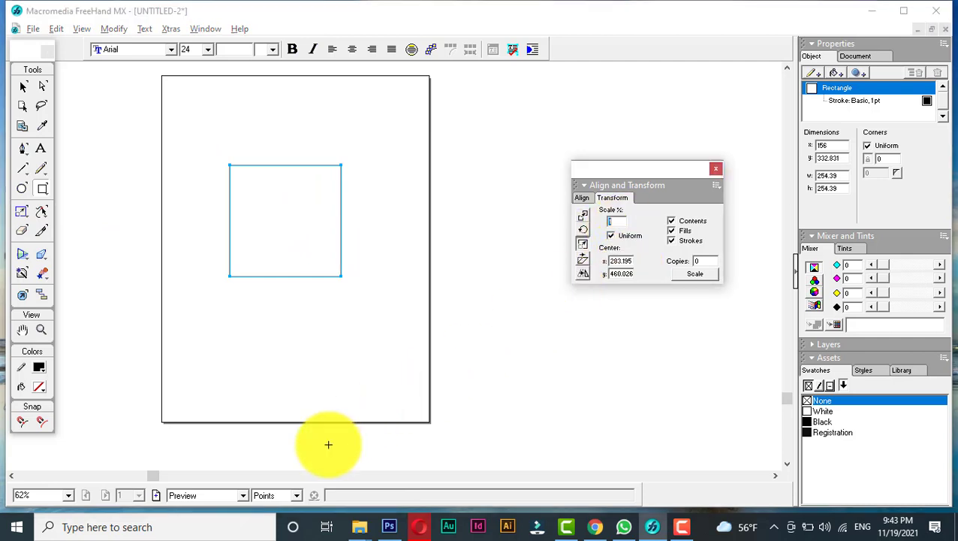
click(295, 495)
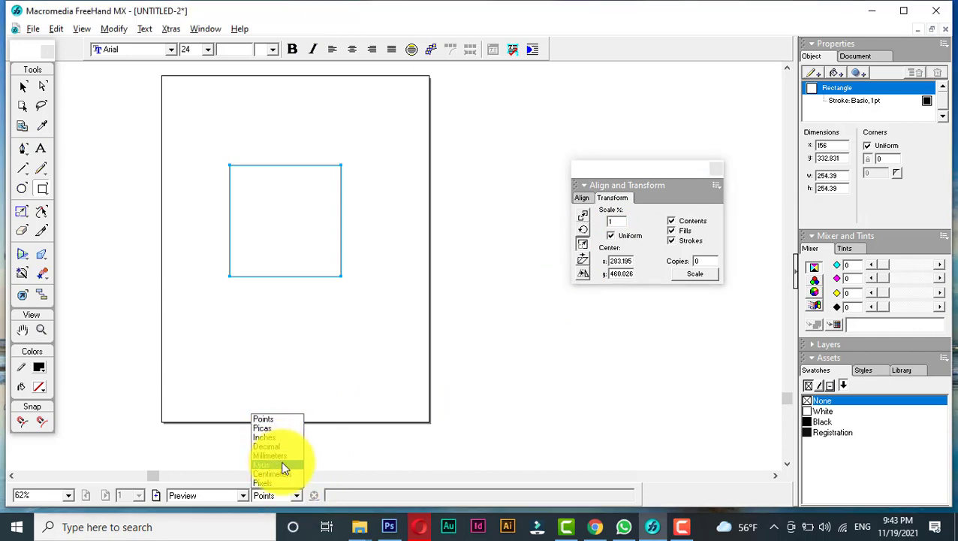
click(276, 473)
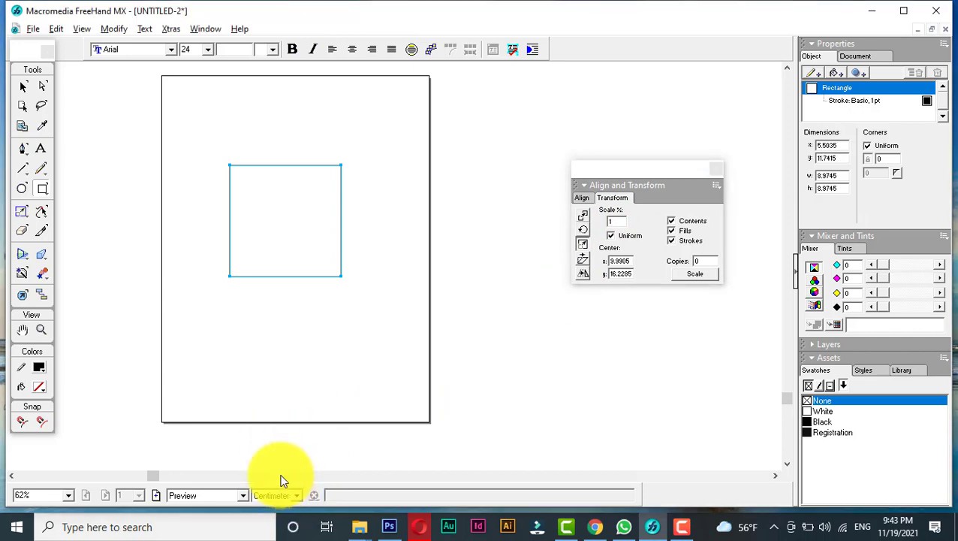
Try scaling the square to 5% without copies and again with 5 copies, undoing each attempt.
click(613, 220)
text(5)
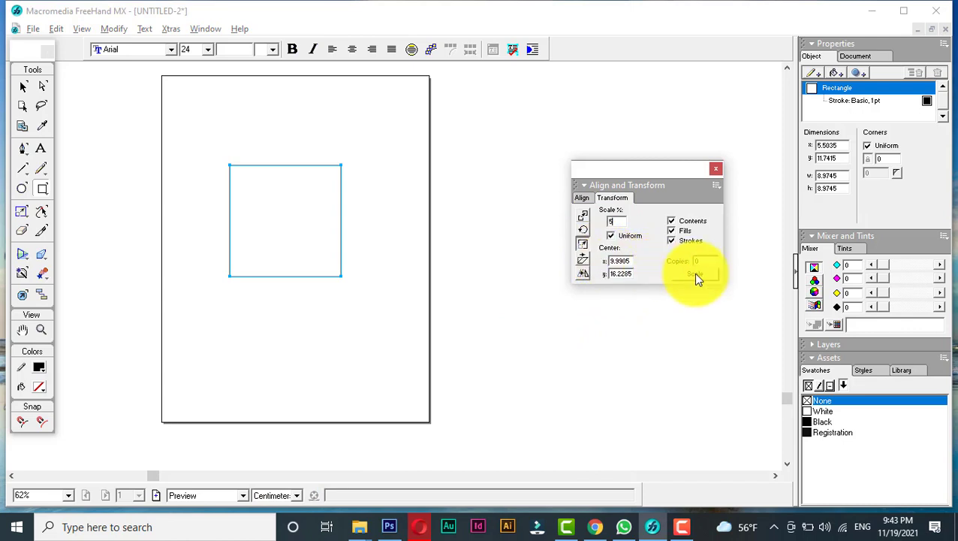
click(710, 277)
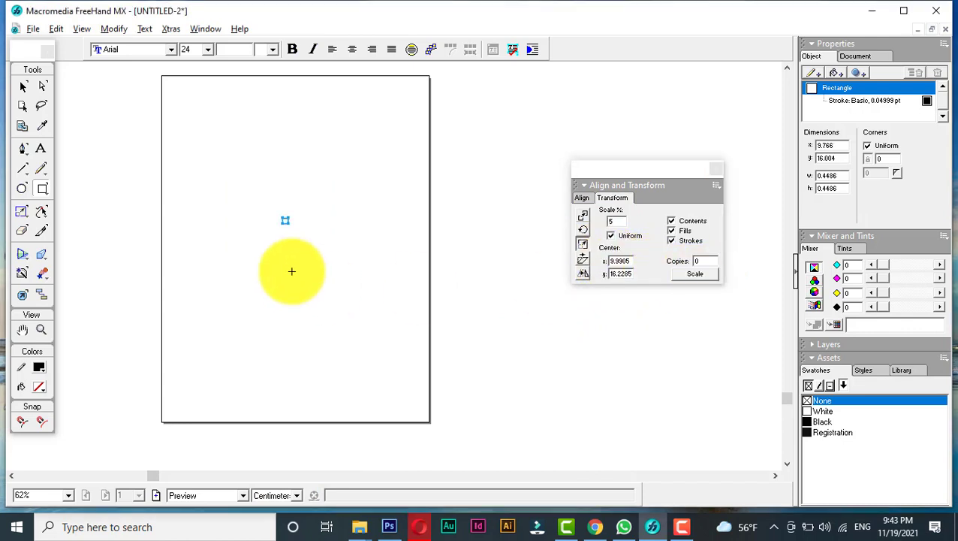
key(ctrl+z)
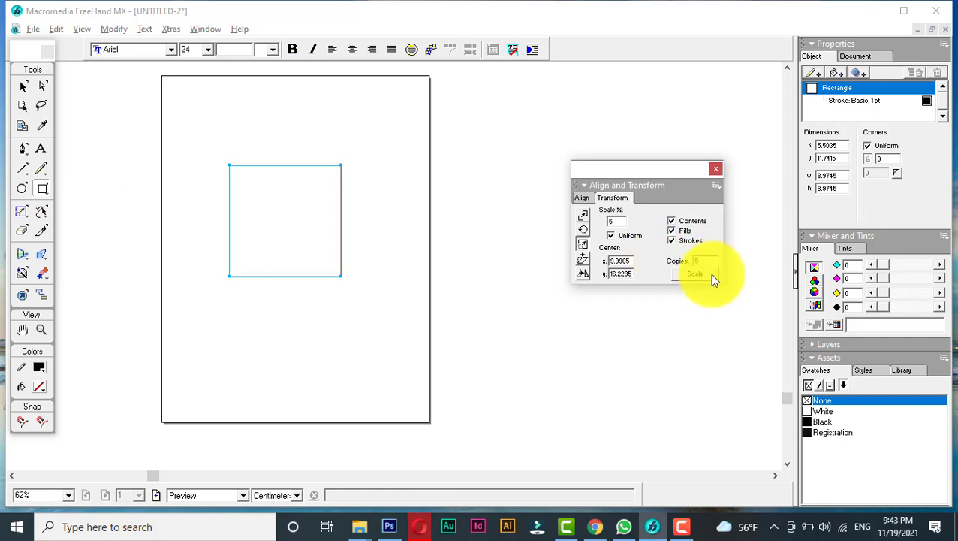
click(710, 276)
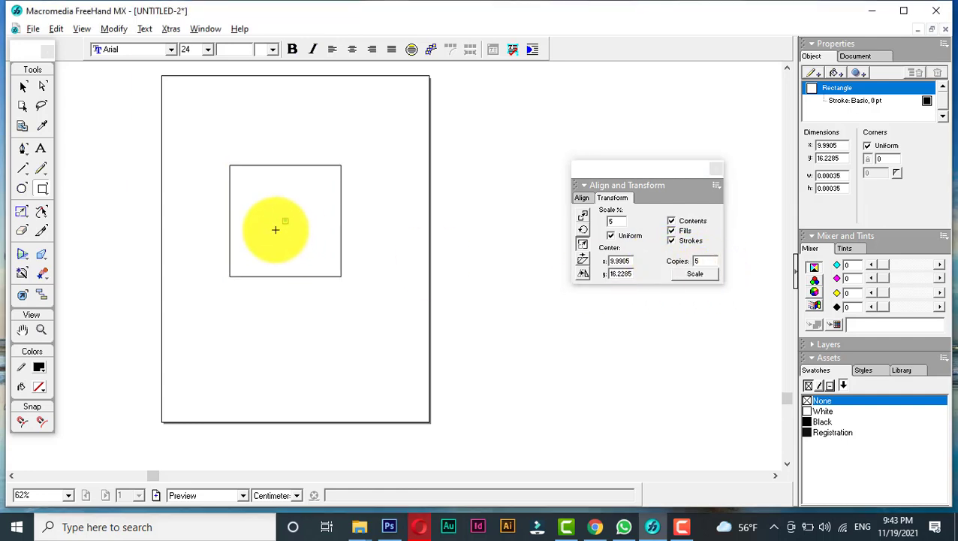
key(ctrl+z)
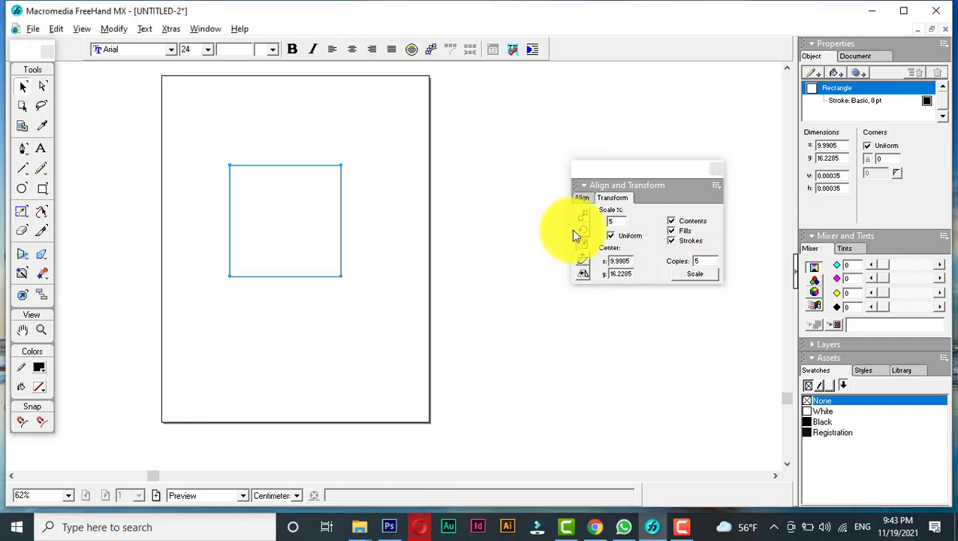
Try scaling the square to 50% with 5 copies and undo it.
click(615, 220)
text(50)
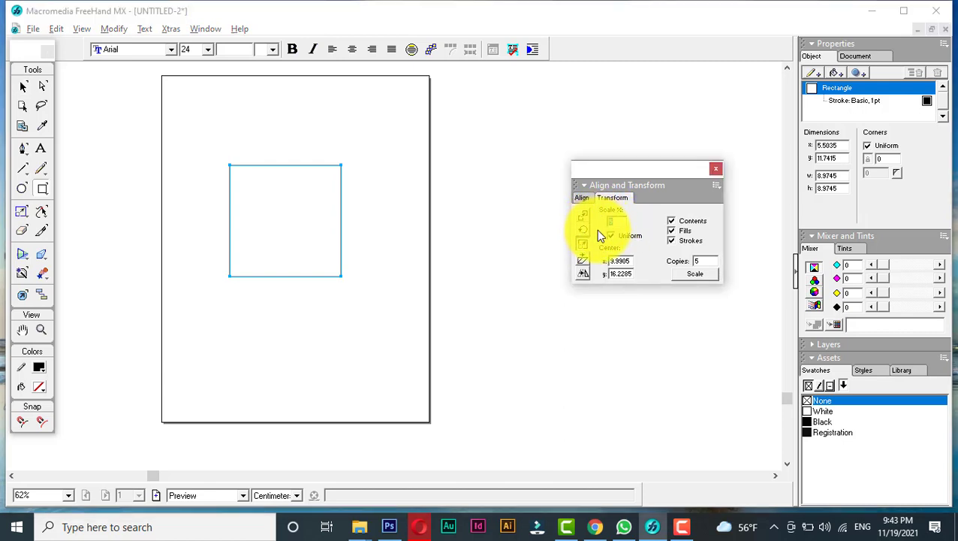
click(705, 275)
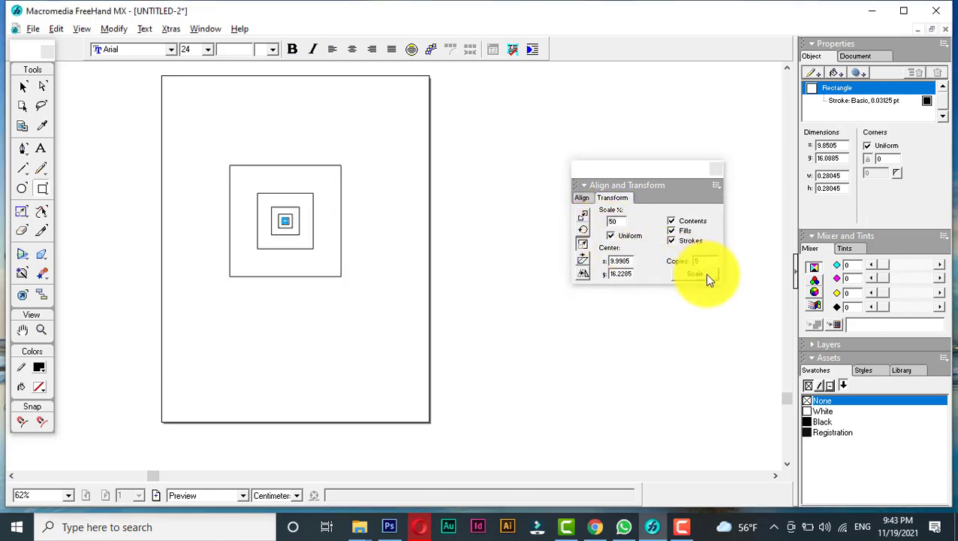
key(v)
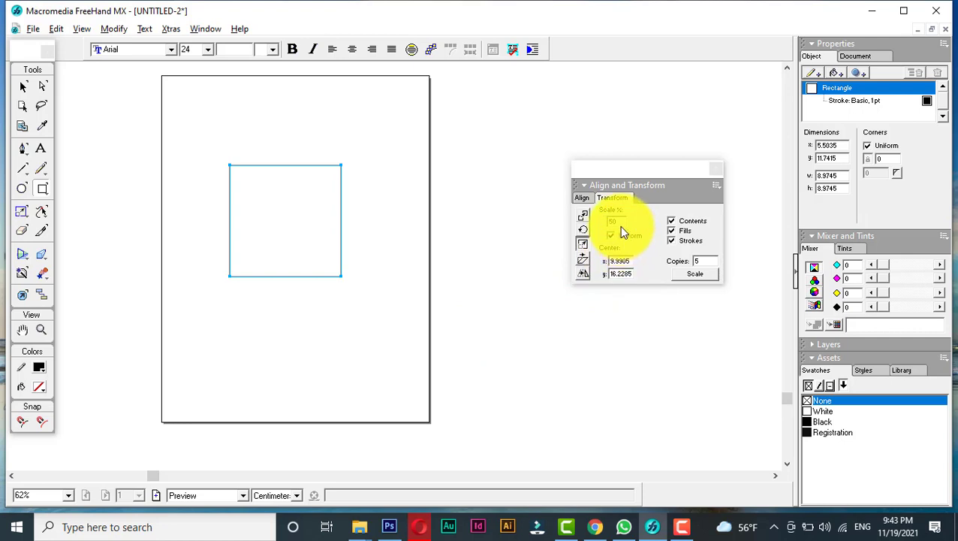
Set the scale to 70%, apply it to the square with 5 copies, and undo the scaling.
drag(620, 221, 579, 224)
text(70)
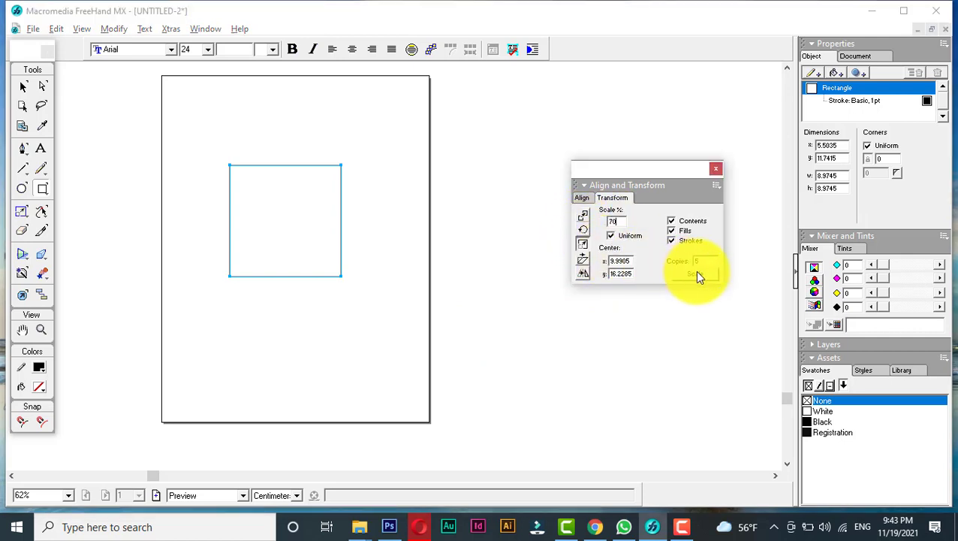
click(694, 273)
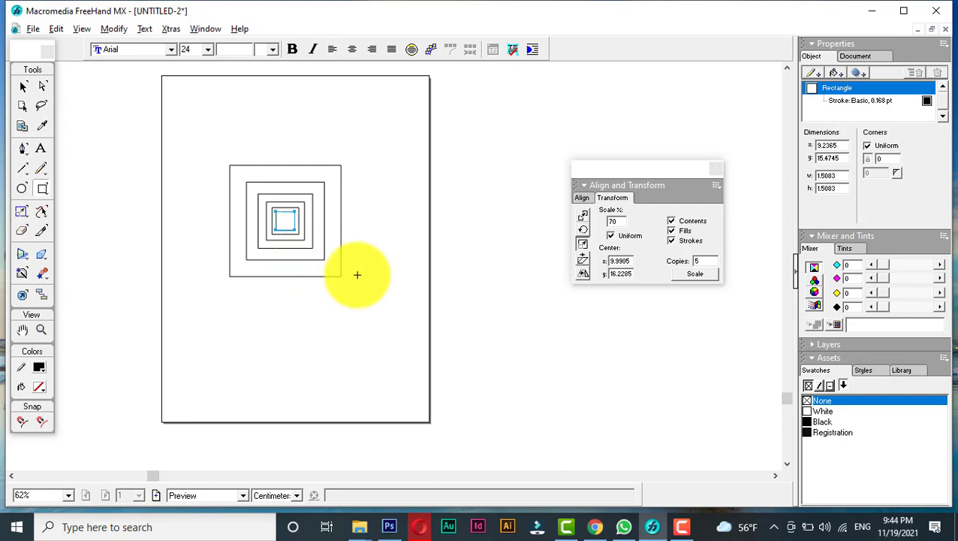
key(ctrl+z)
Give the square a green stroke and thicken it to 6 pt.
click(39, 367)
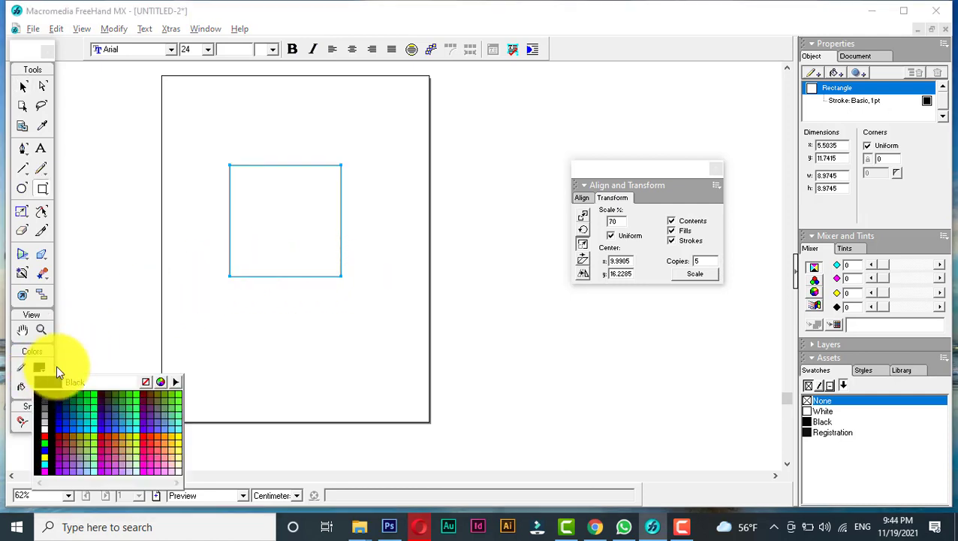
click(88, 392)
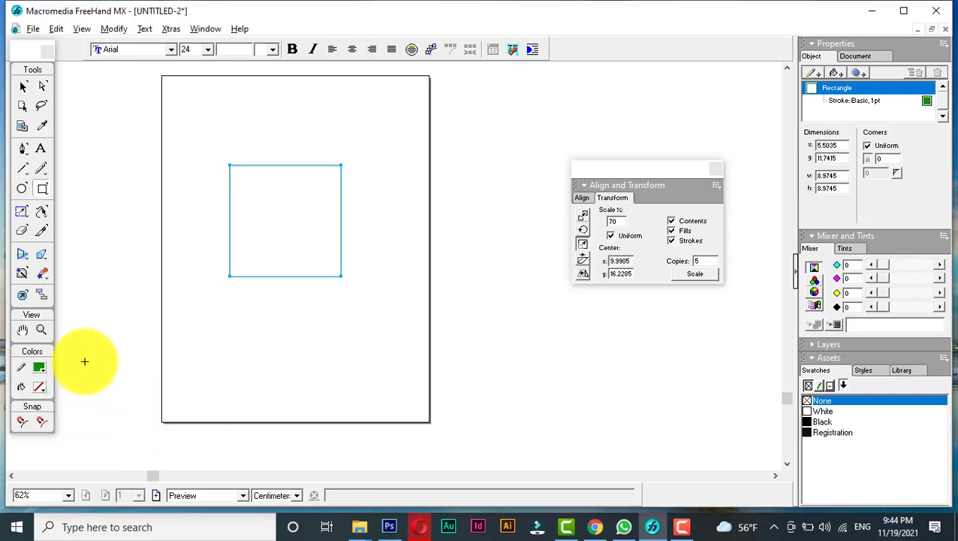
key(ctrl+alt+shift+period)
key(ctrl+alt+shift+period)
key(ctrl+alt+shift+period)
key(ctrl+alt+shift+period)
key(ctrl+alt+shift+period)
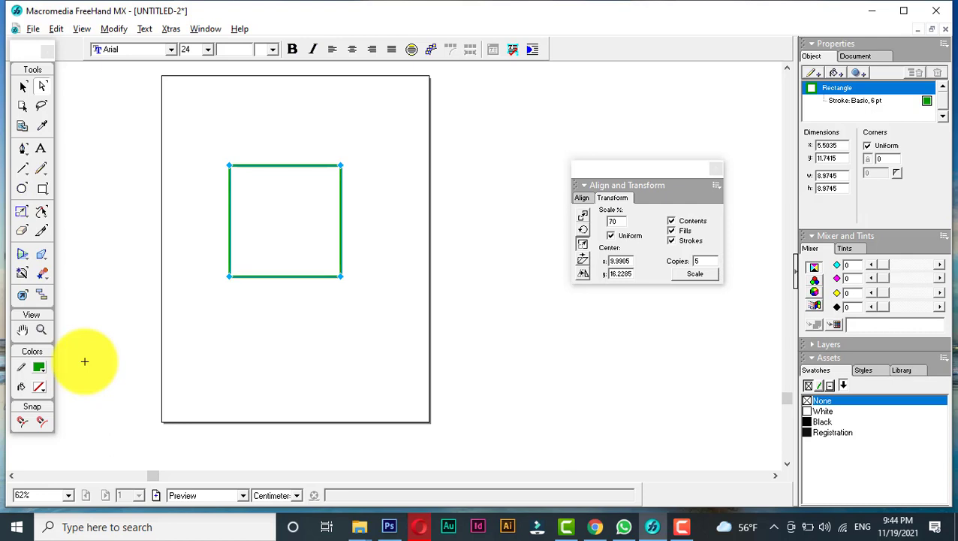
Fill the square with yellow-green and scale it to 70% with 5 copies.
click(43, 389)
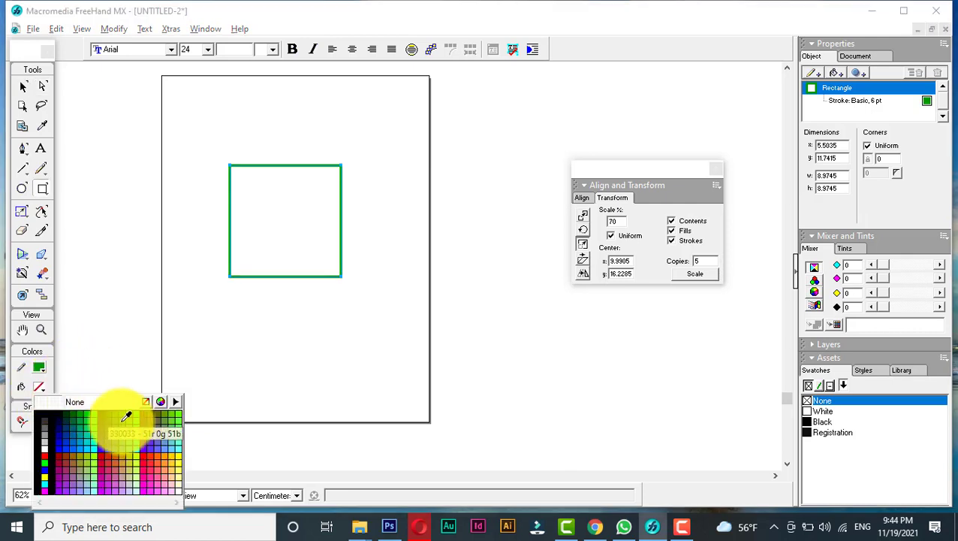
click(137, 450)
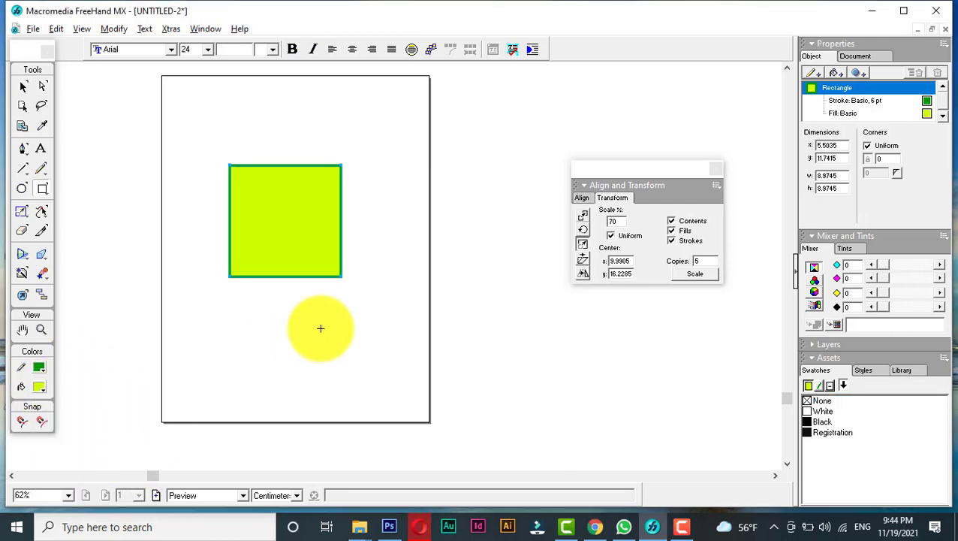
click(698, 275)
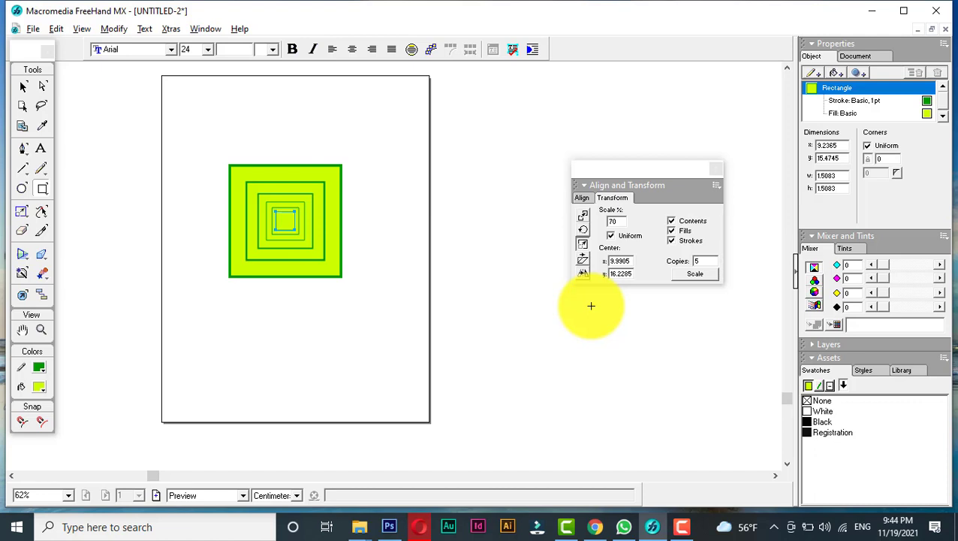
Draw a rectangle about 6.4 cm wide and 8 cm high across the page's right edge.
click(584, 245)
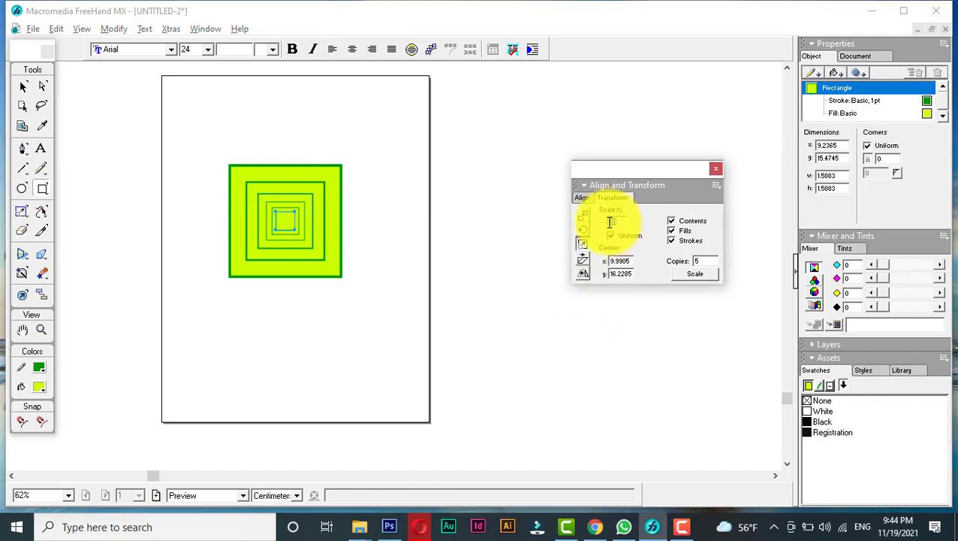
drag(377, 216, 458, 315)
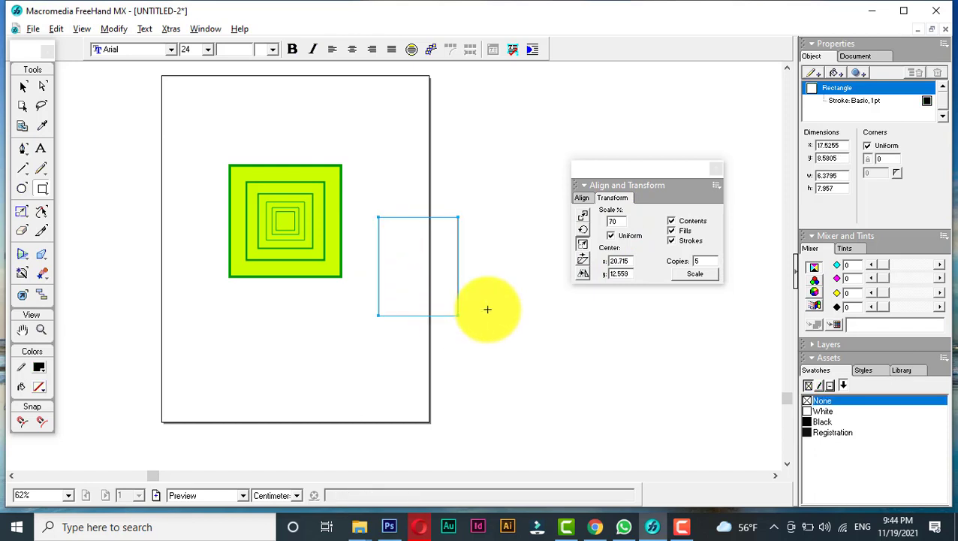
Scale the new rectangle to 70% with 5 copies around a center at x 30, y 10.
click(622, 270)
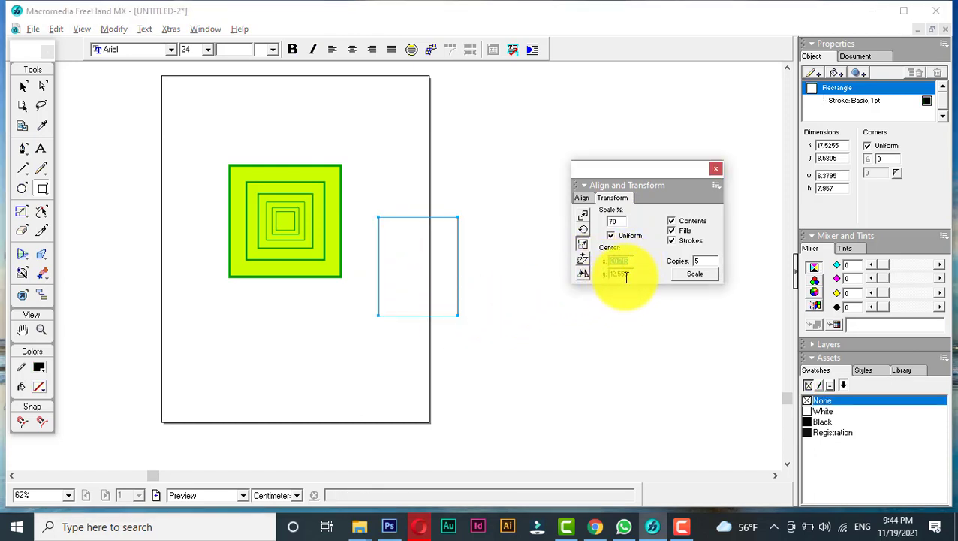
text(30)
click(613, 273)
text(10)
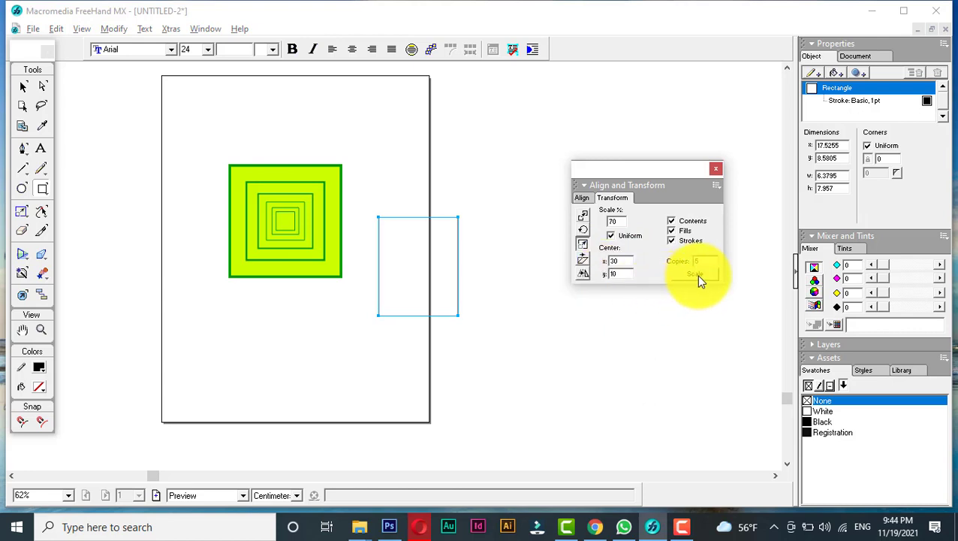
click(698, 274)
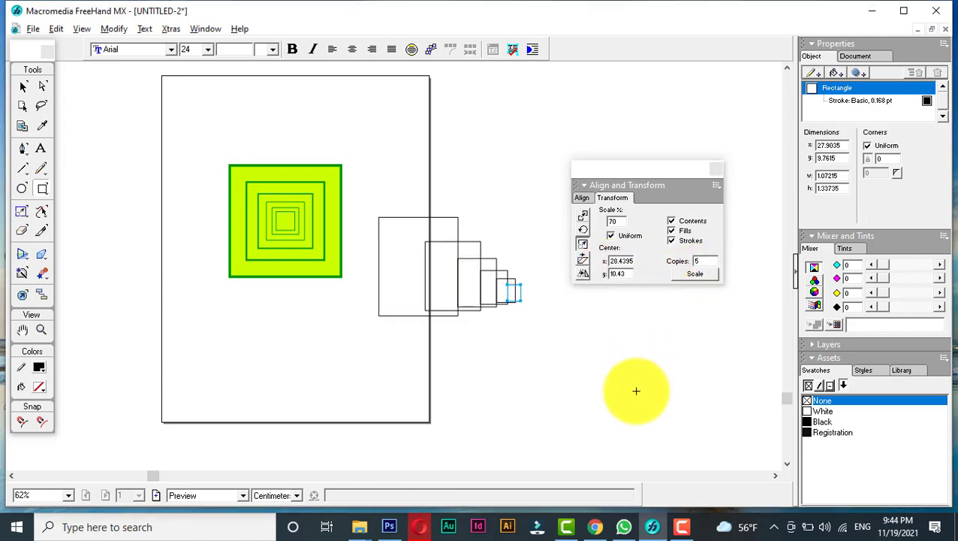
Draw a second rectangle about 4.3 by 6.9 cm below the green squares and scale it to 70% with 5 copies around center x 10.
drag(250, 311, 305, 396)
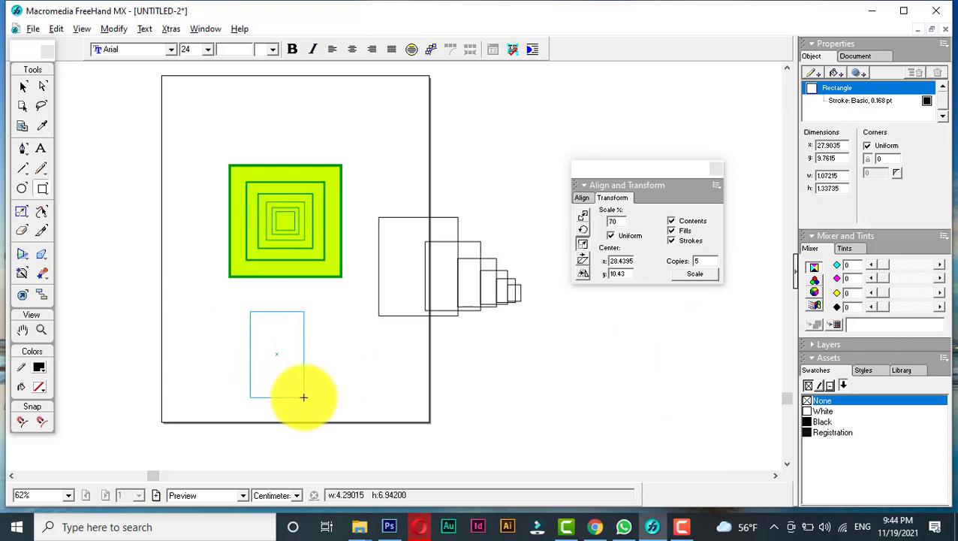
double_click(617, 260)
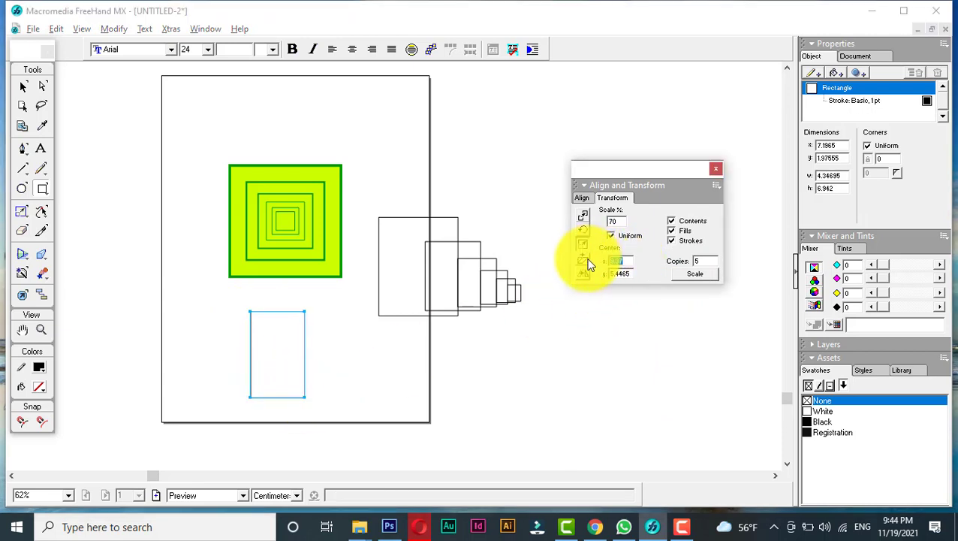
text(10)
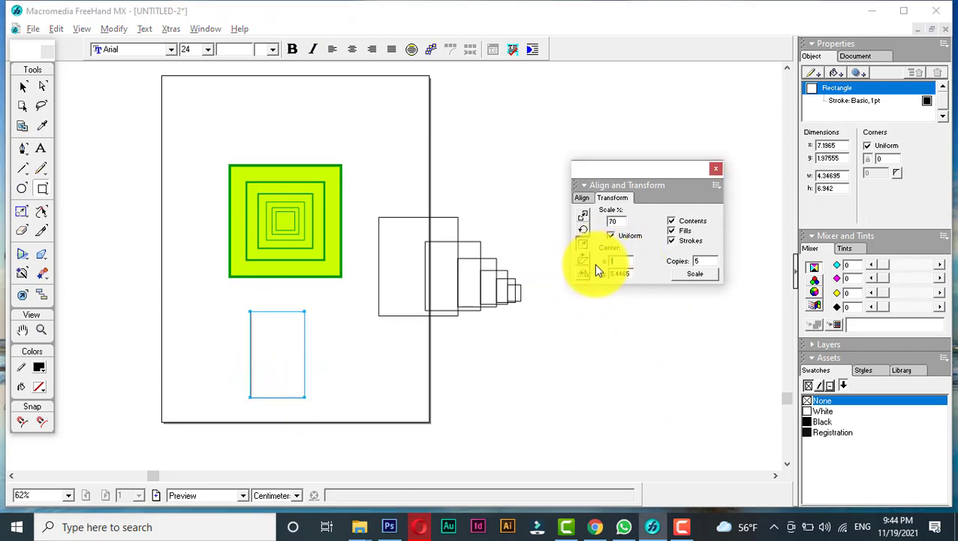
double_click(629, 273)
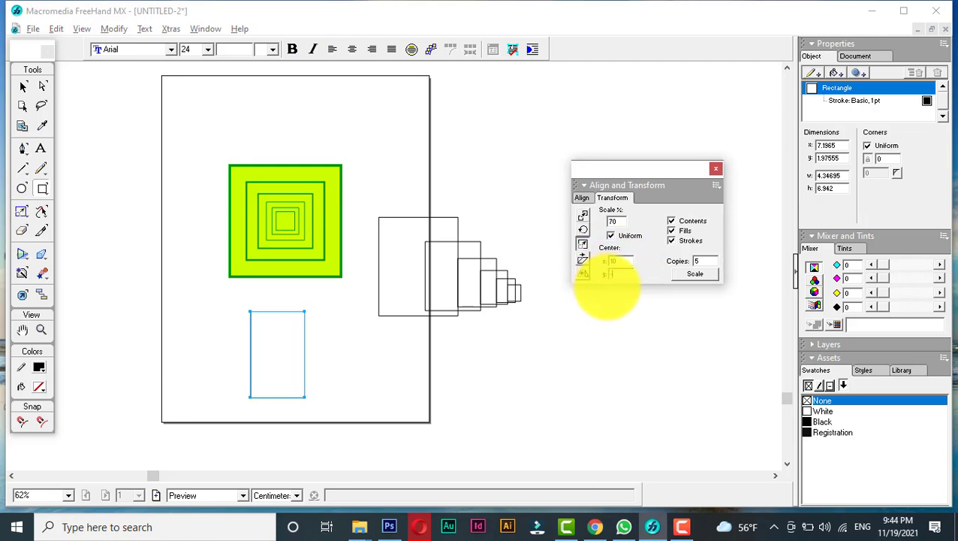
click(694, 275)
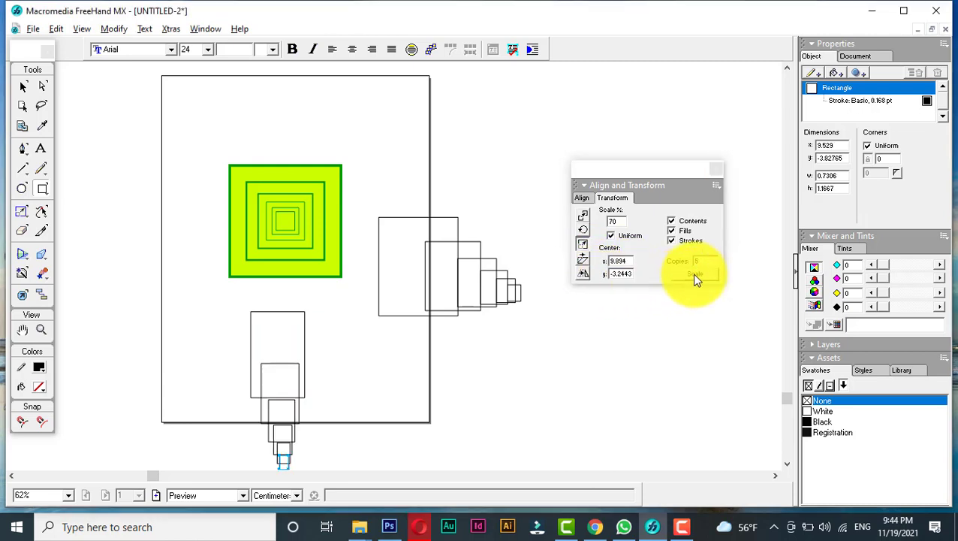
Undo both off-center scalings and the second rectangle, keeping the rectangle at the page's right edge.
key(ctrl+z)
key(ctrl+z)
key(ctrl+z)
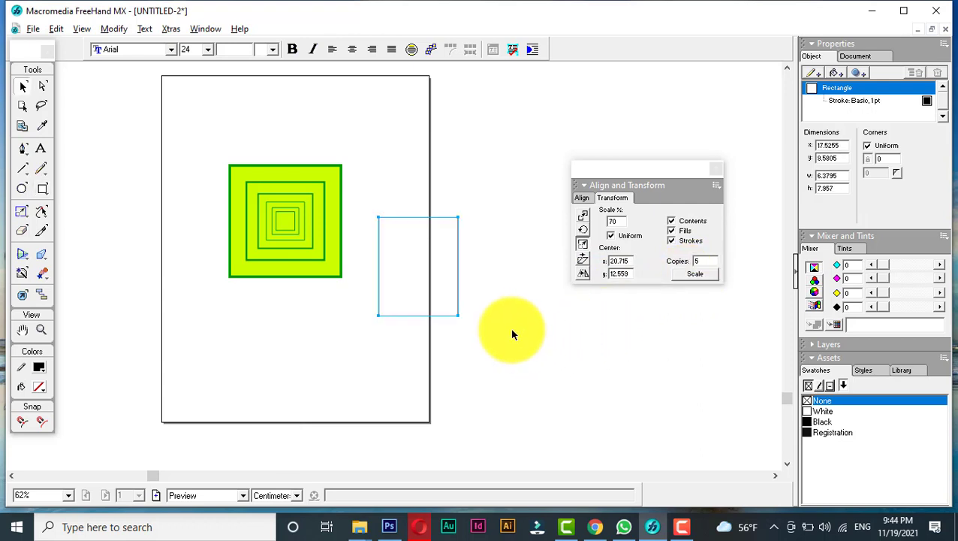
Try skewing the rectangle 50° horizontally and 15° vertically, once without copies and once with 5 copies, undoing each attempt.
key(r)
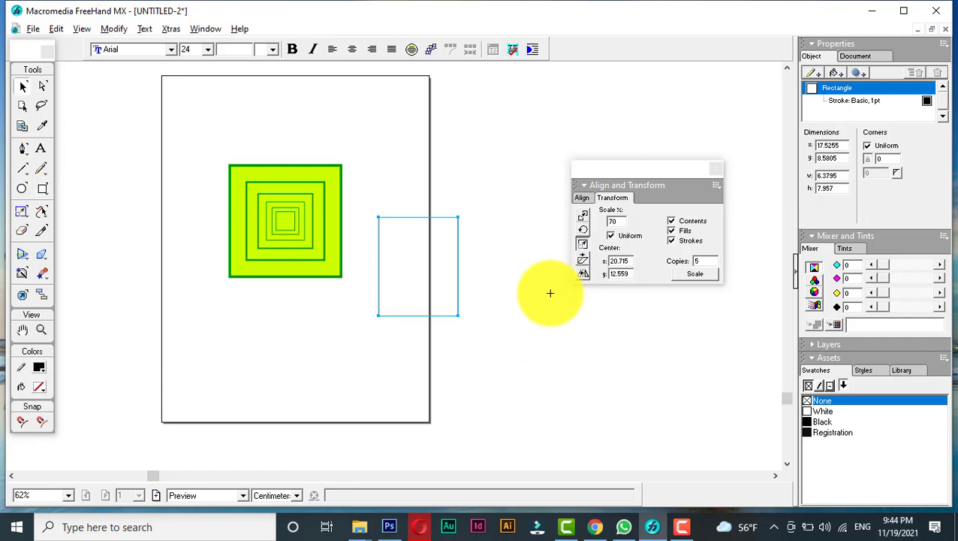
click(582, 244)
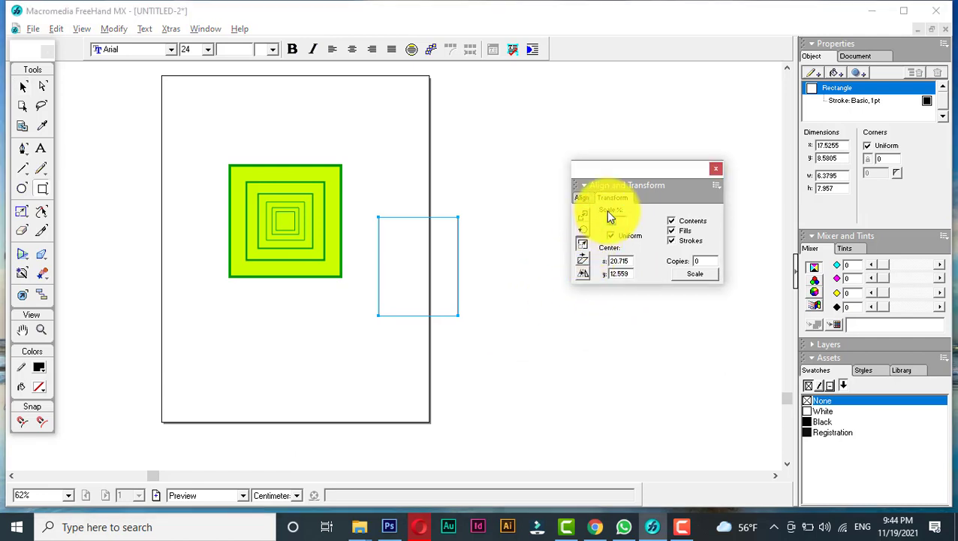
click(583, 258)
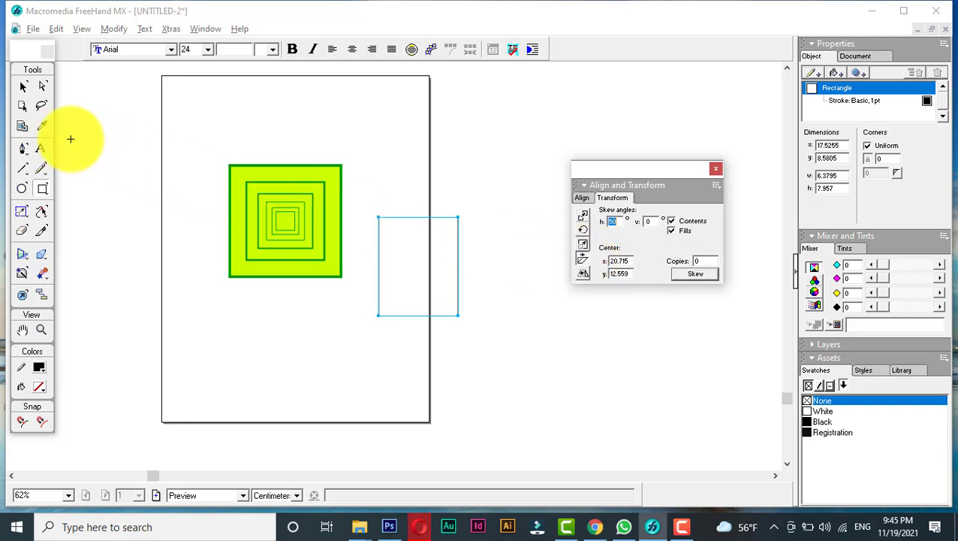
click(22, 86)
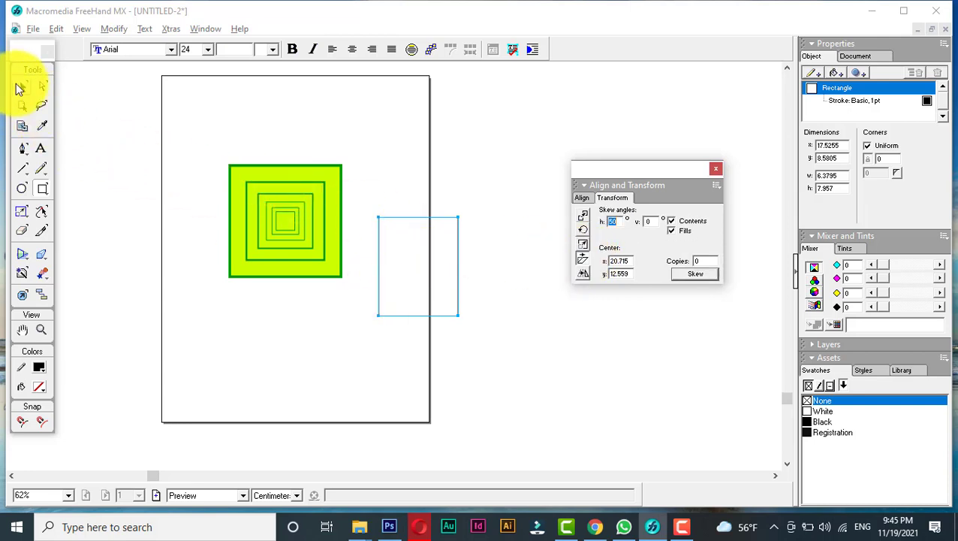
click(651, 221)
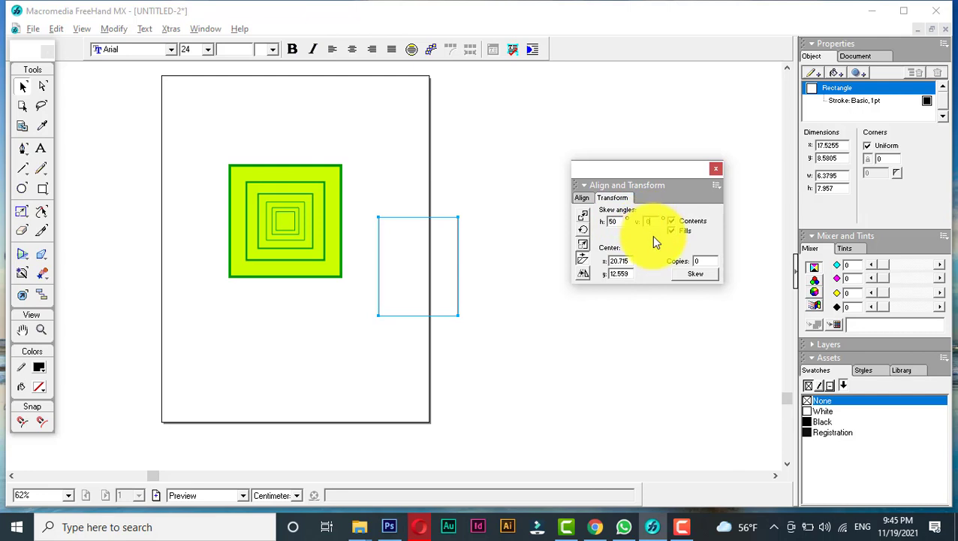
click(703, 273)
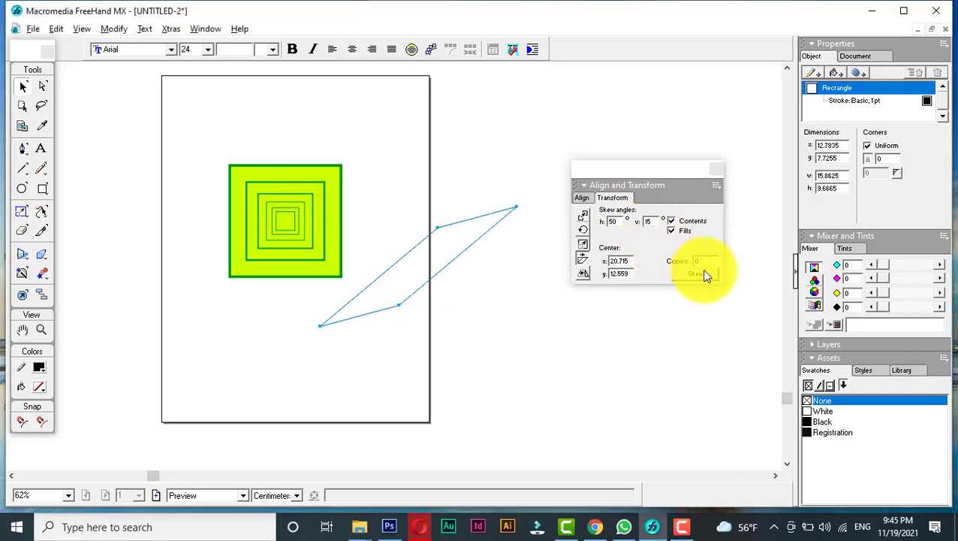
key(ctrl+z)
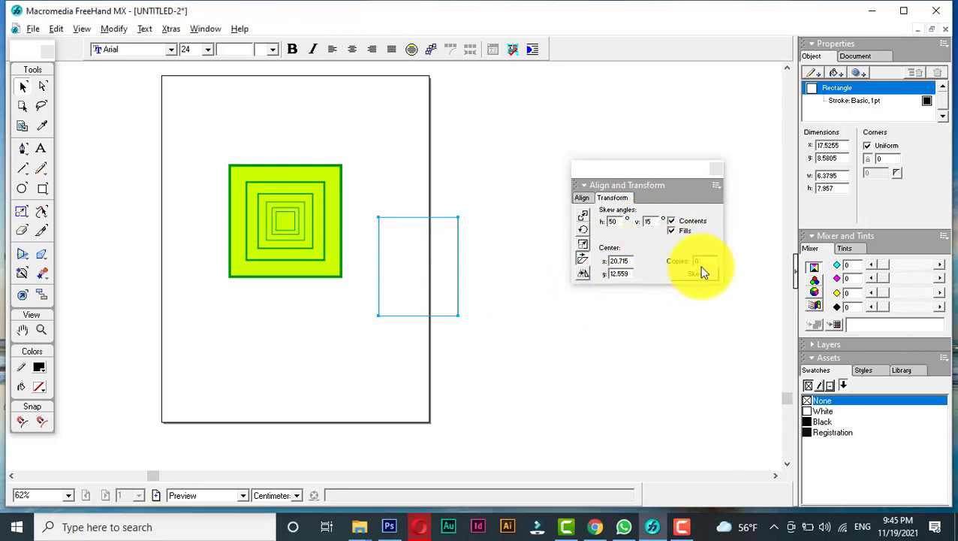
click(708, 278)
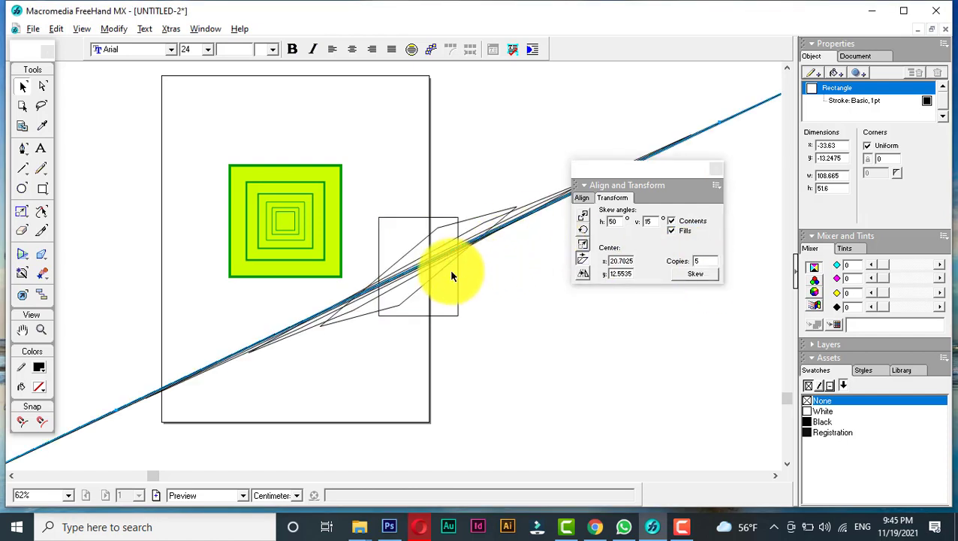
key(ctrl+z)
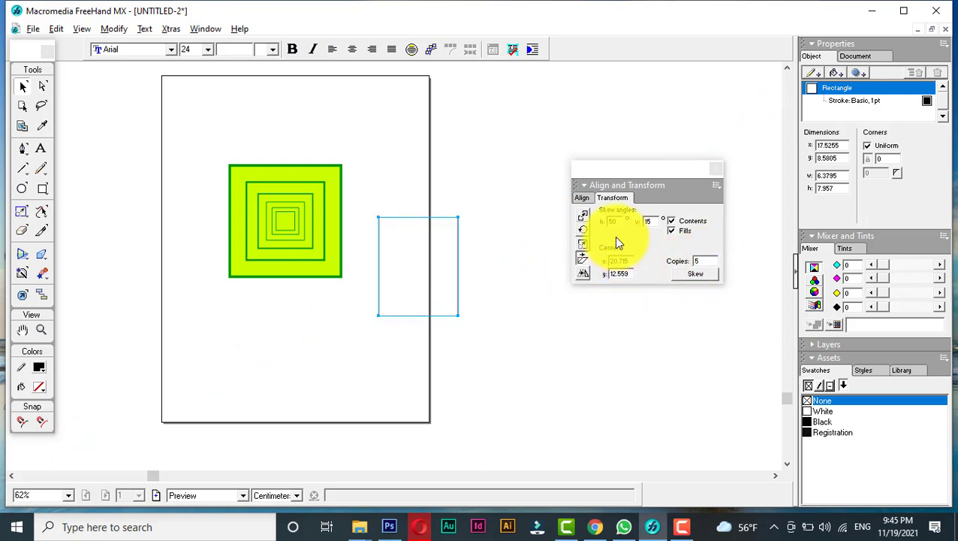
Try skewing the rectangle repeatedly by 10° horizontally and 15° vertically with 5 copies, and undo the skews.
drag(617, 223, 604, 222)
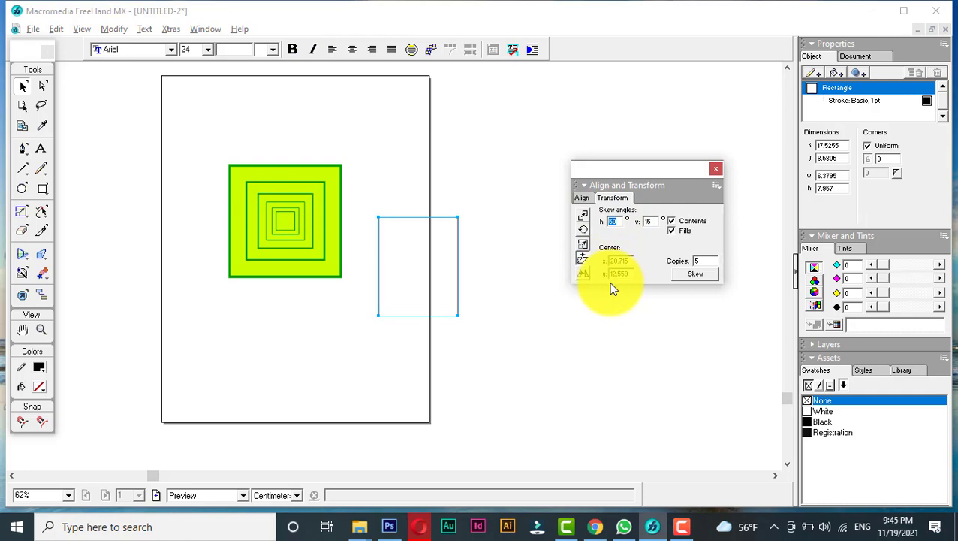
text(10)
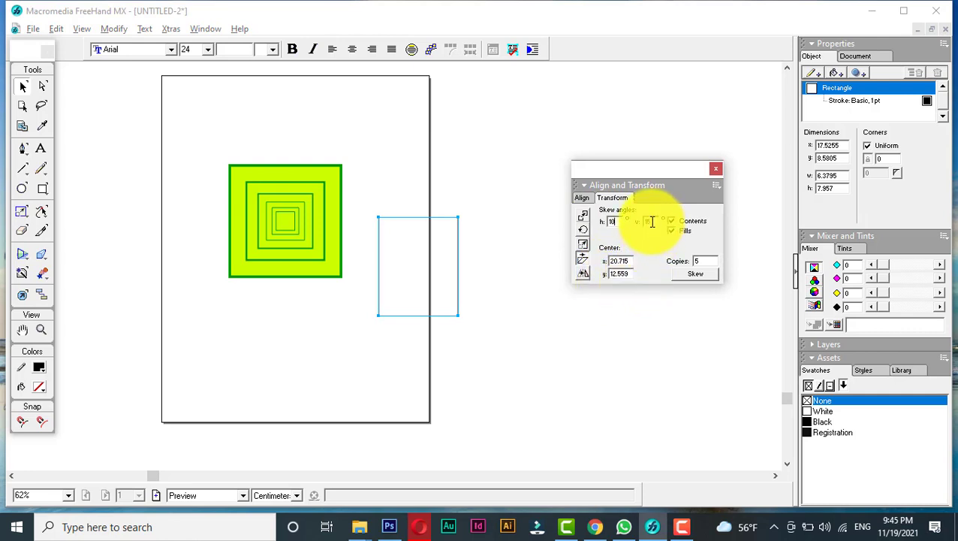
click(695, 273)
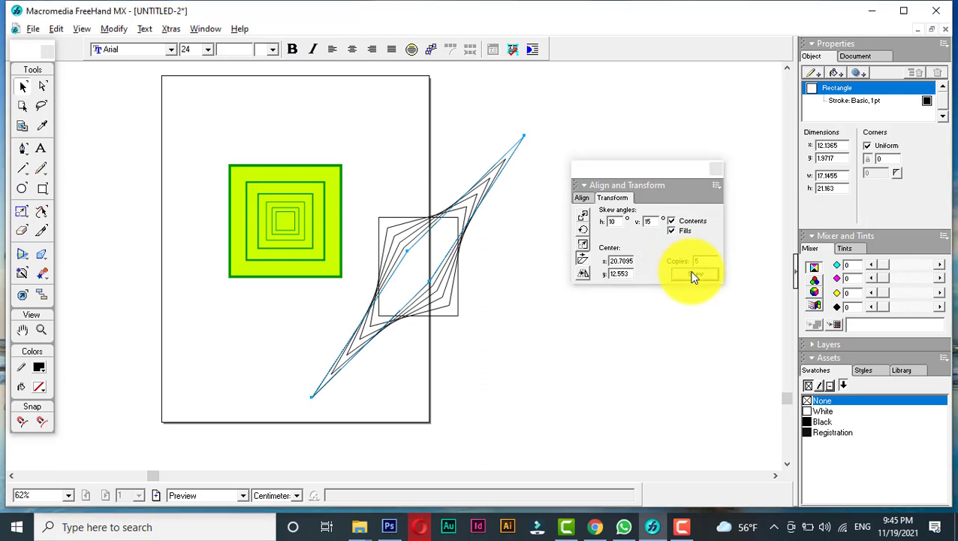
click(694, 275)
click(692, 275)
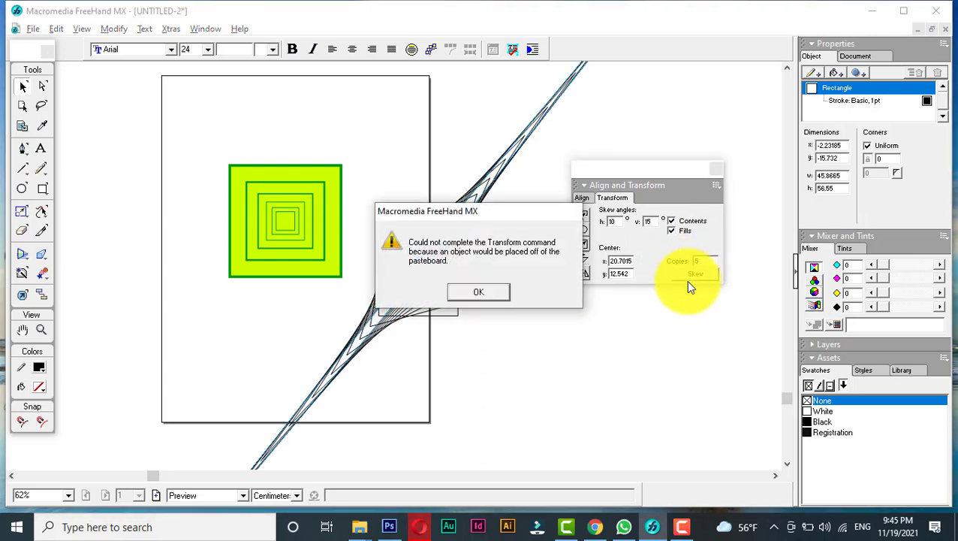
click(497, 293)
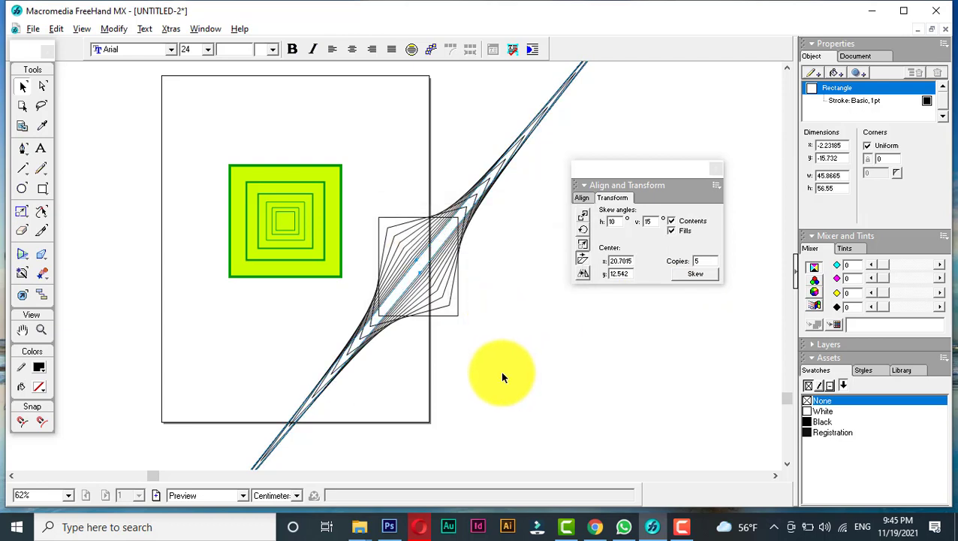
key(ctrl+z)
key(ctrl+z)
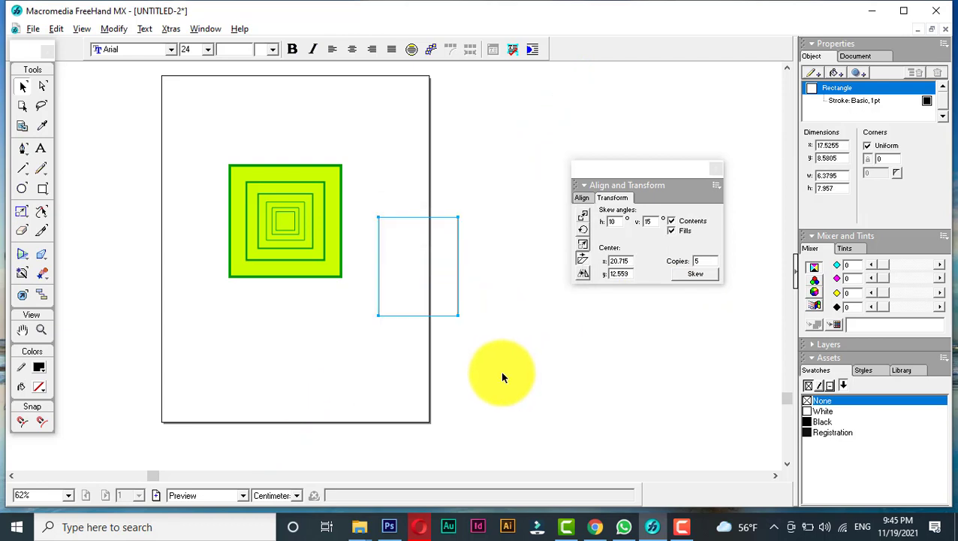
Set the vertical skew to 5° and the copies to 10, skew the unfilled rectangle, and undo the skew.
click(655, 221)
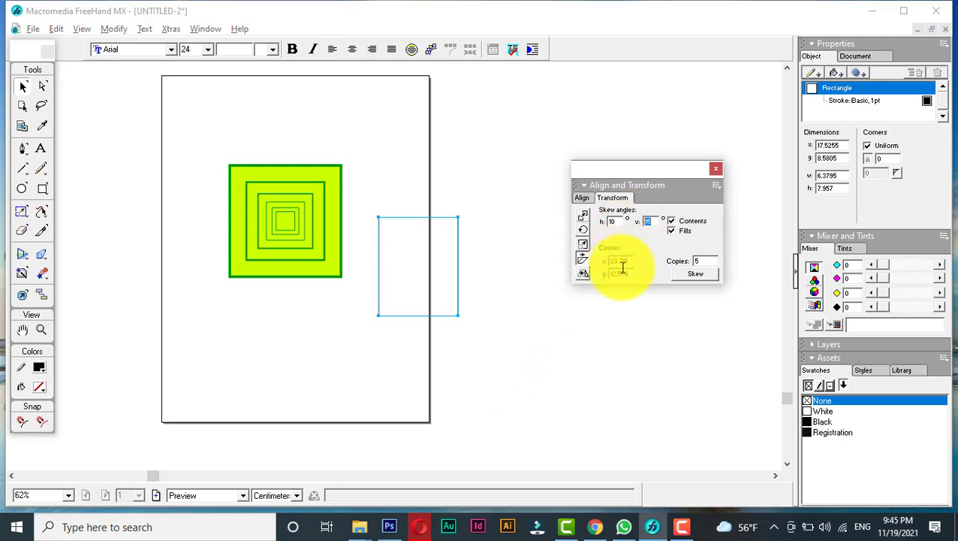
click(704, 275)
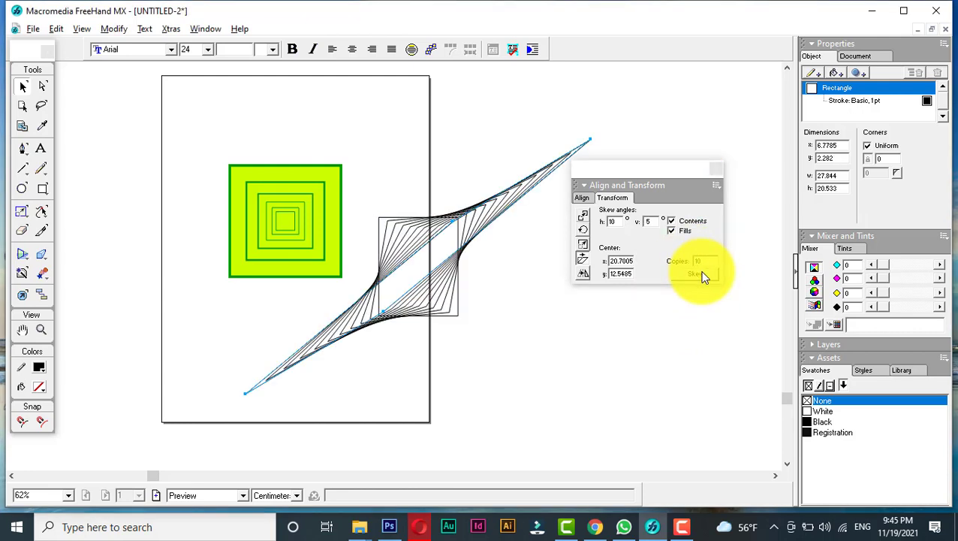
key(ctrl+z)
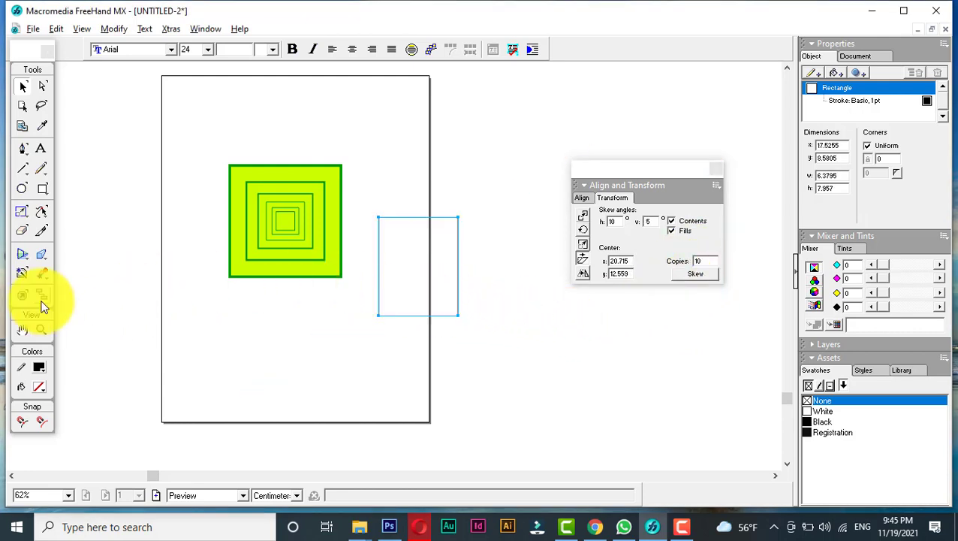
Fill the rectangle at the page's right edge with blue 3366FF.
click(39, 386)
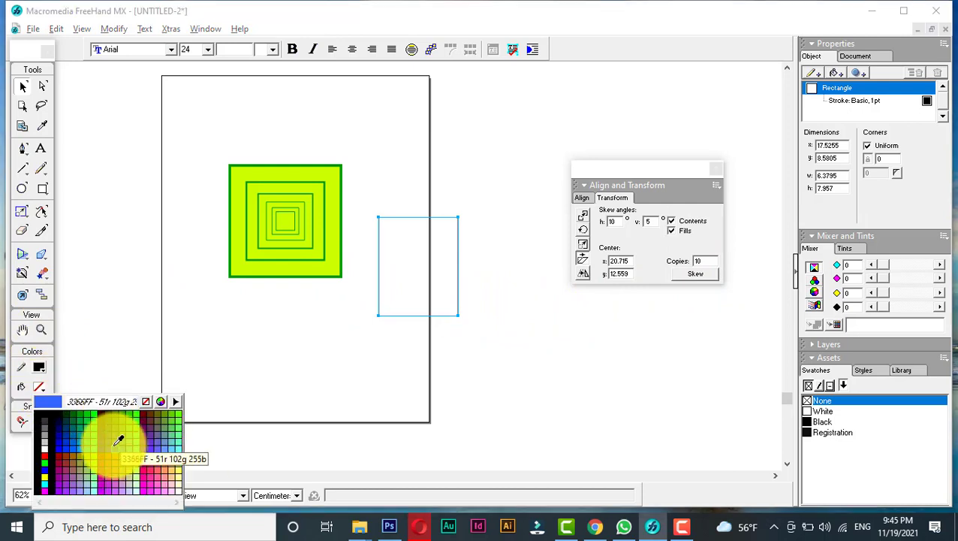
click(119, 439)
Try skewing the blue rectangle 10° horizontally and 5° vertically with 10 copies, and undo it.
click(704, 273)
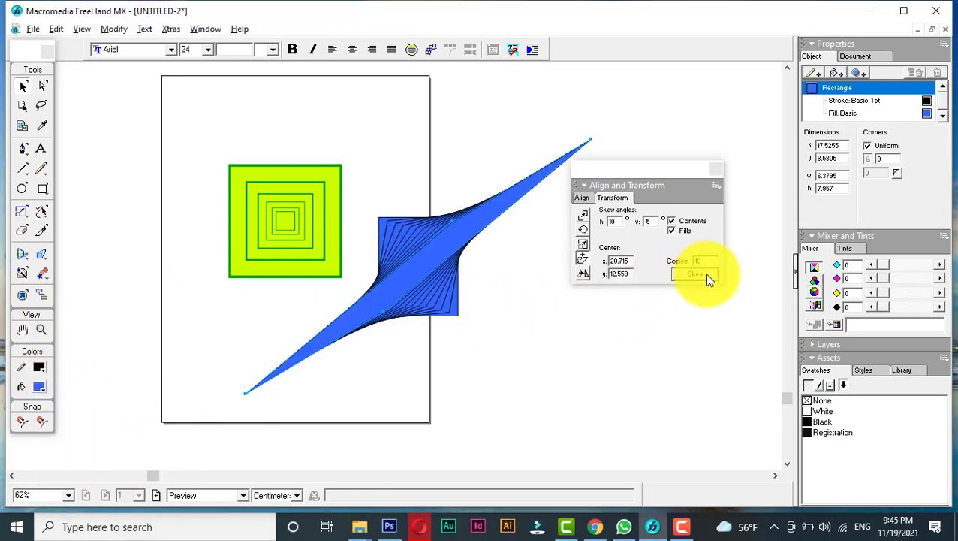
click(557, 349)
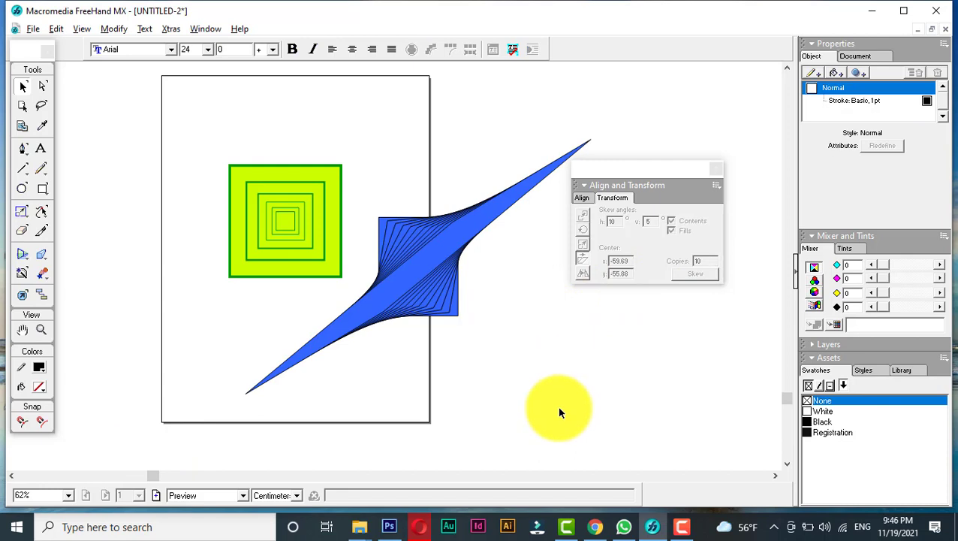
key(ctrl+z)
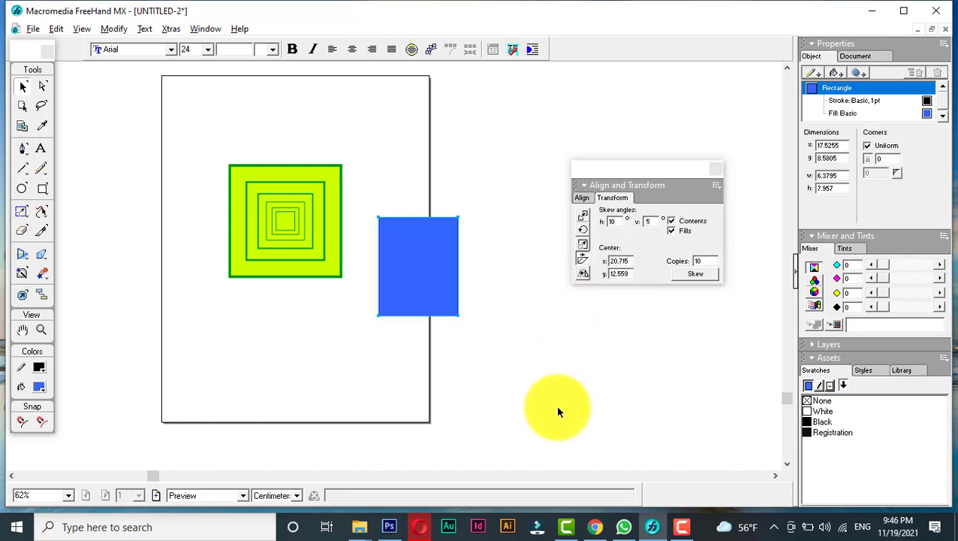
Try skewing the six nested green squares 10° horizontally and 5° vertically with 10 copies, and undo it.
key(v)
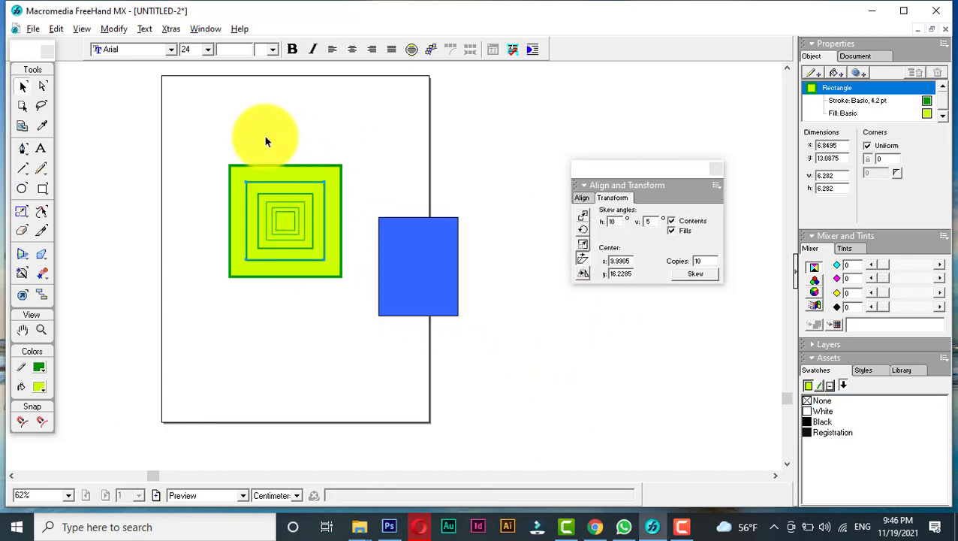
drag(211, 129, 348, 303)
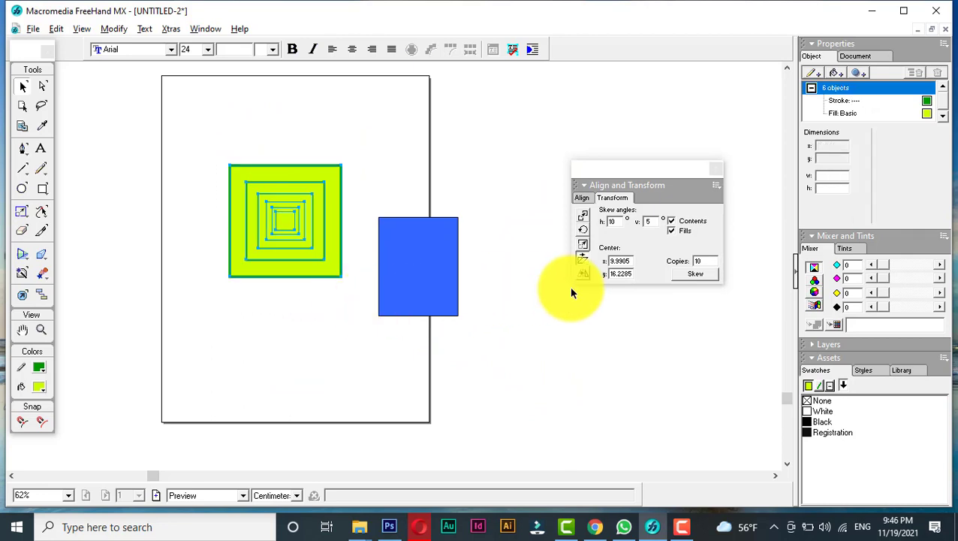
click(689, 275)
click(561, 330)
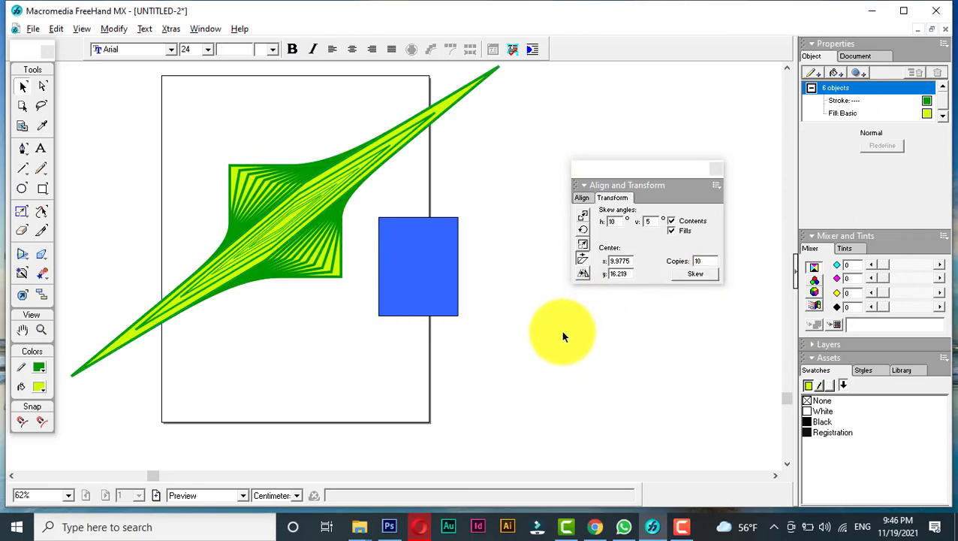
key(ctrl+z)
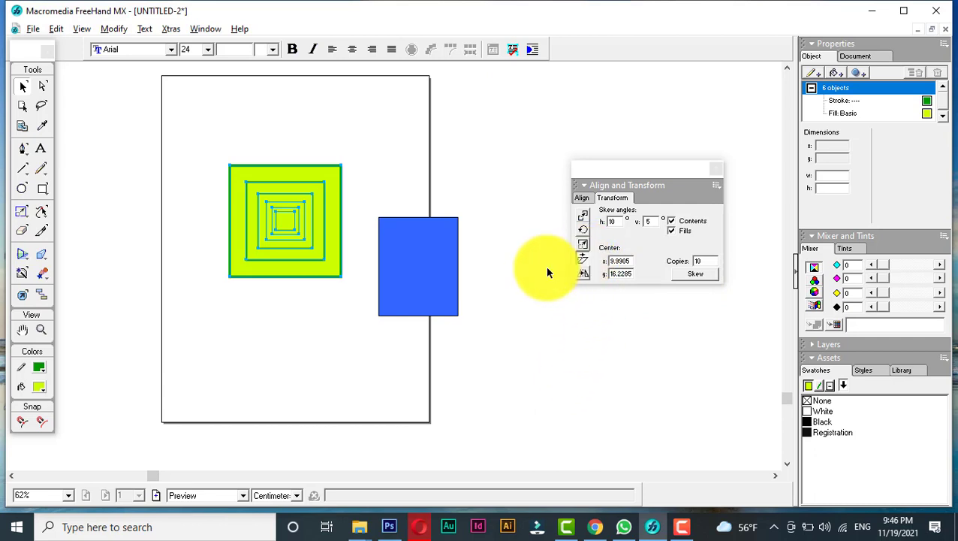
Skew the blue rectangle 10° horizontally and 5° vertically with 10 copies around a center at x -20, y 30.
click(430, 269)
drag(630, 261, 587, 262)
text(-)
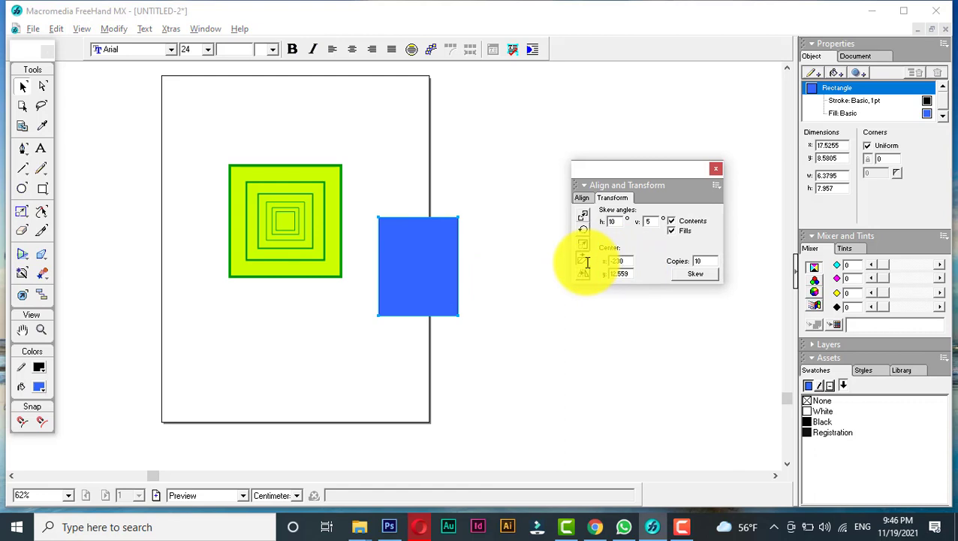
text(20)
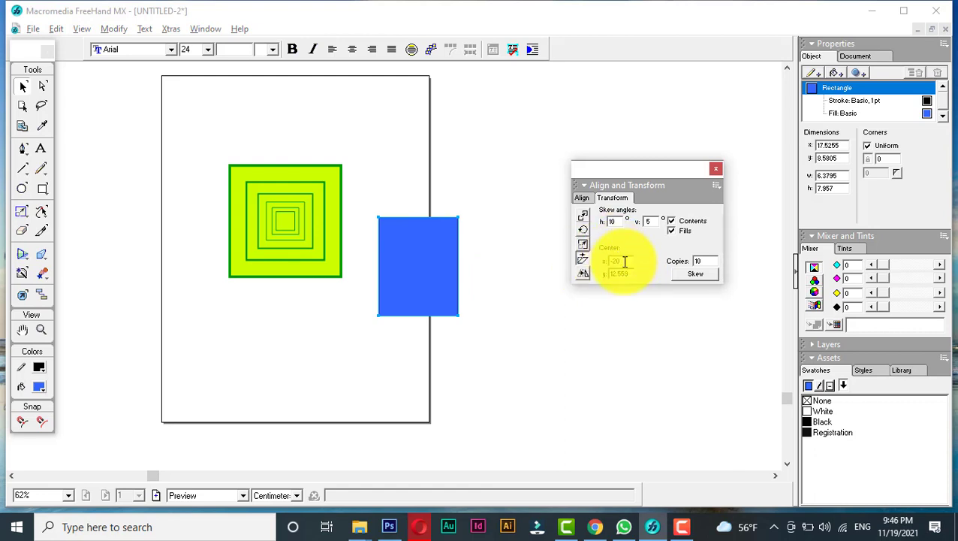
key(Tab)
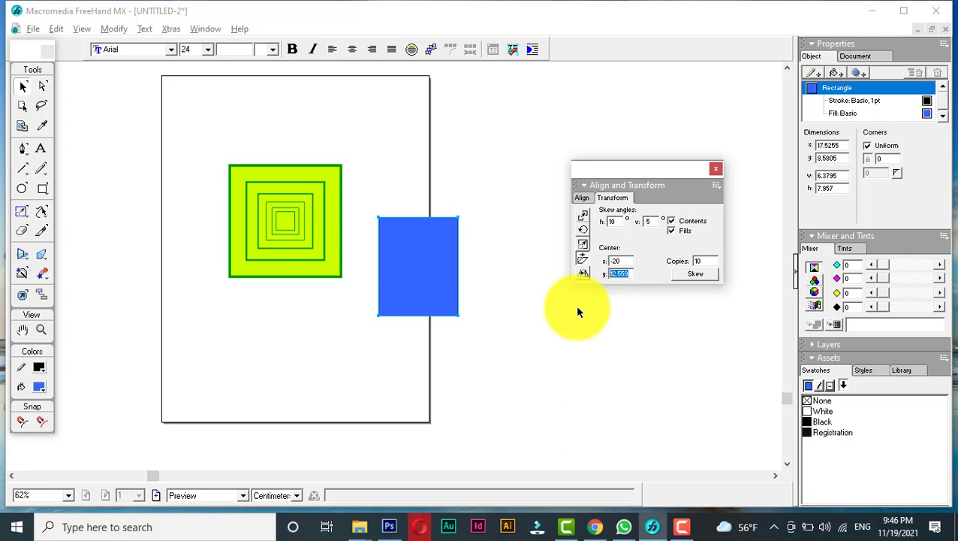
text(30)
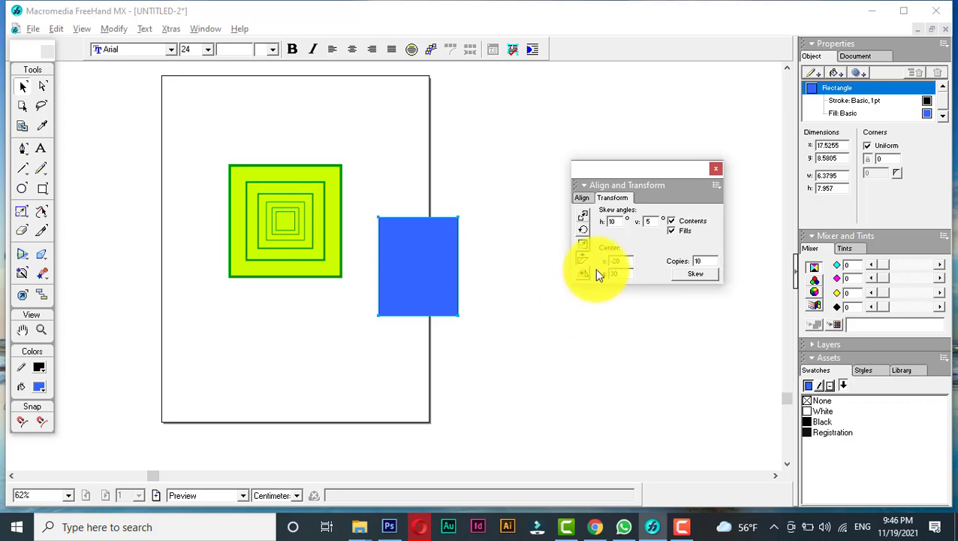
click(649, 221)
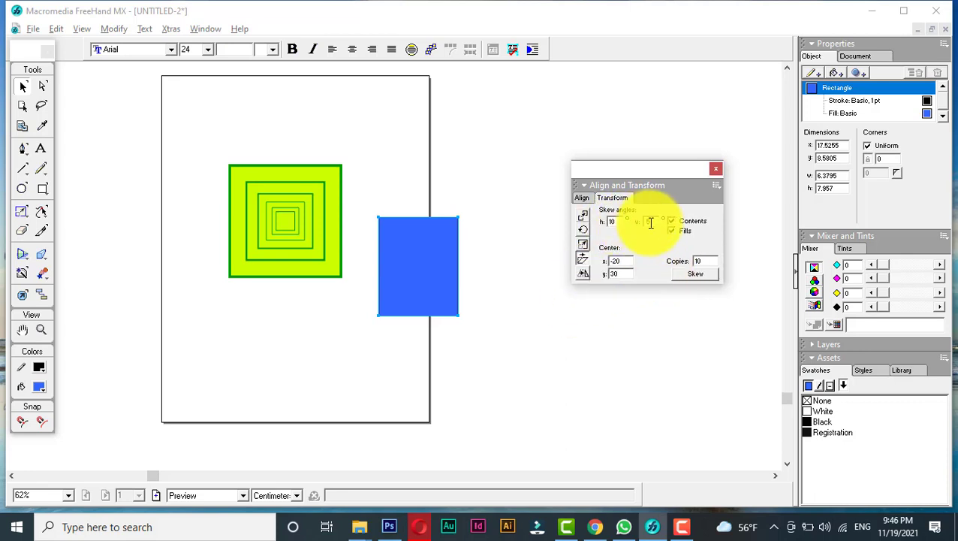
text(5)
click(691, 275)
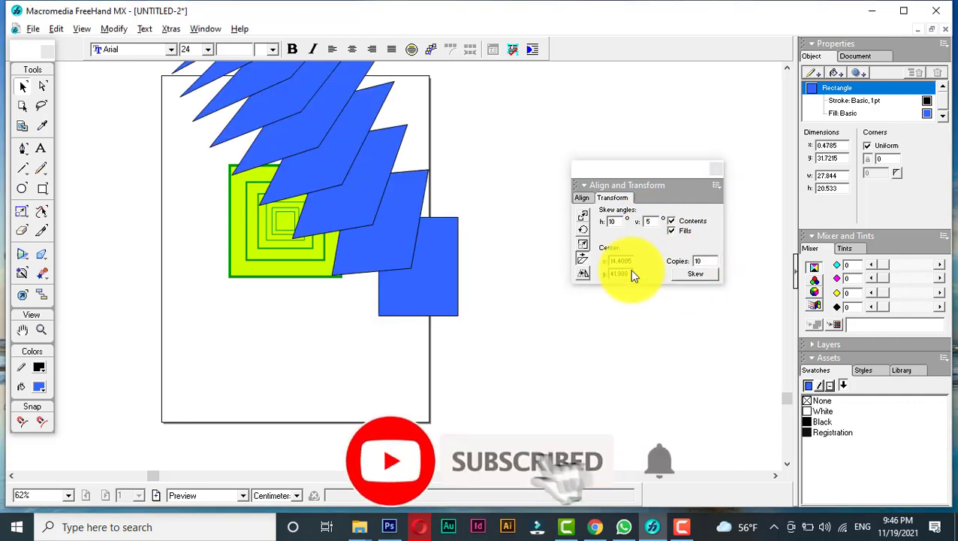
Examine the series of skewed blue copies extending beyond the page's upper edge.
key(space)
drag(482, 244, 528, 360)
drag(433, 253, 353, 346)
drag(331, 305, 311, 246)
key(ctrl+alt+space)
ctrl+alt+click(321, 258)
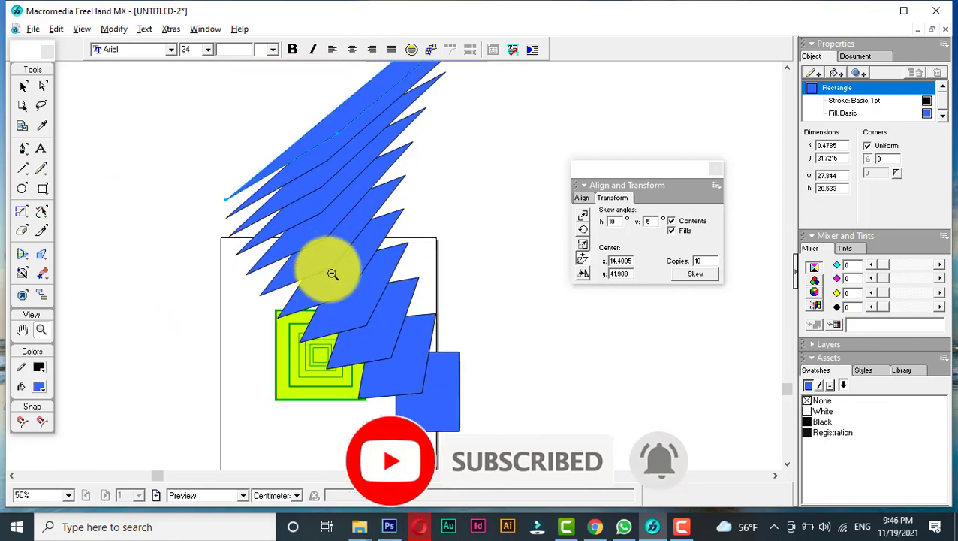
key(space)
drag(383, 282, 253, 336)
ctrl+alt+click(259, 304)
drag(368, 320, 246, 305)
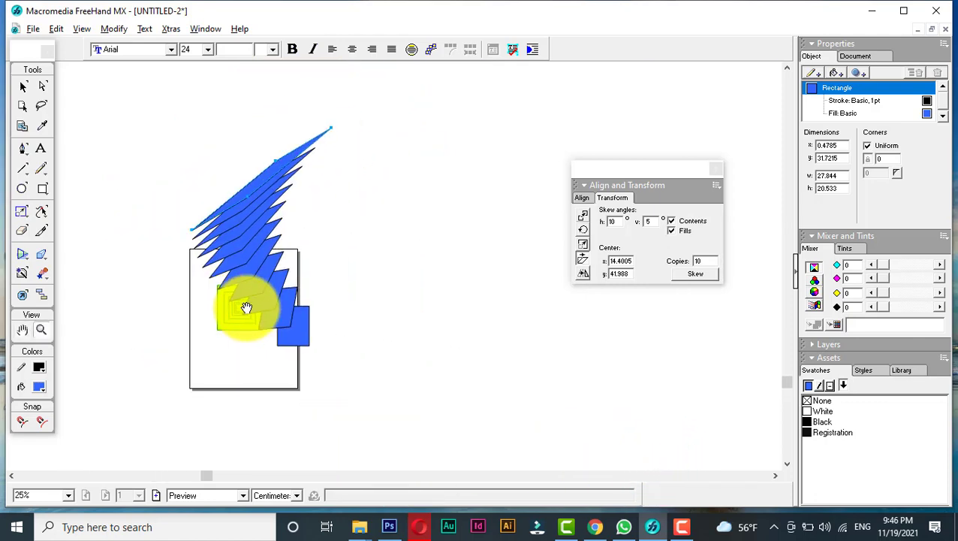
ctrl+alt+click(302, 299)
ctrl+click(342, 270)
ctrl+click(342, 259)
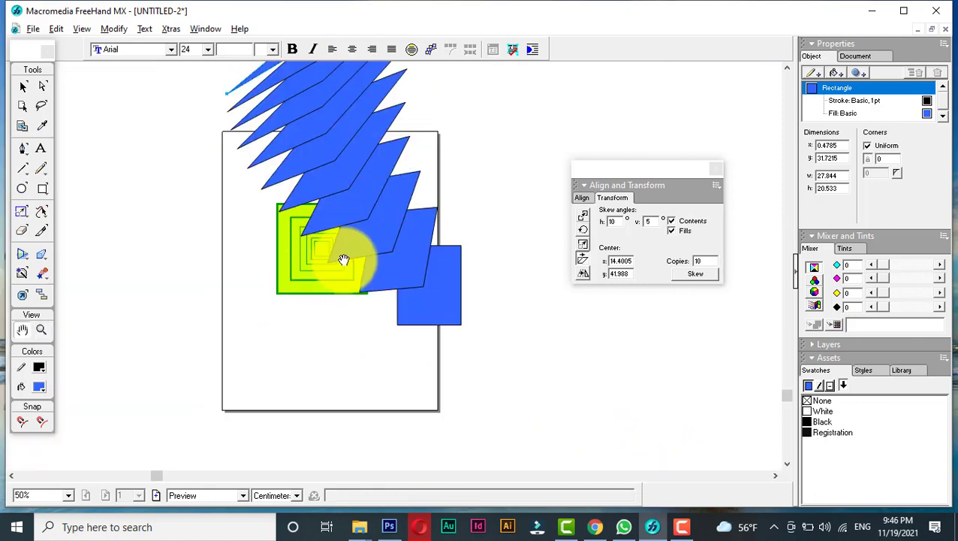
key(alt+space)
key(Escape)
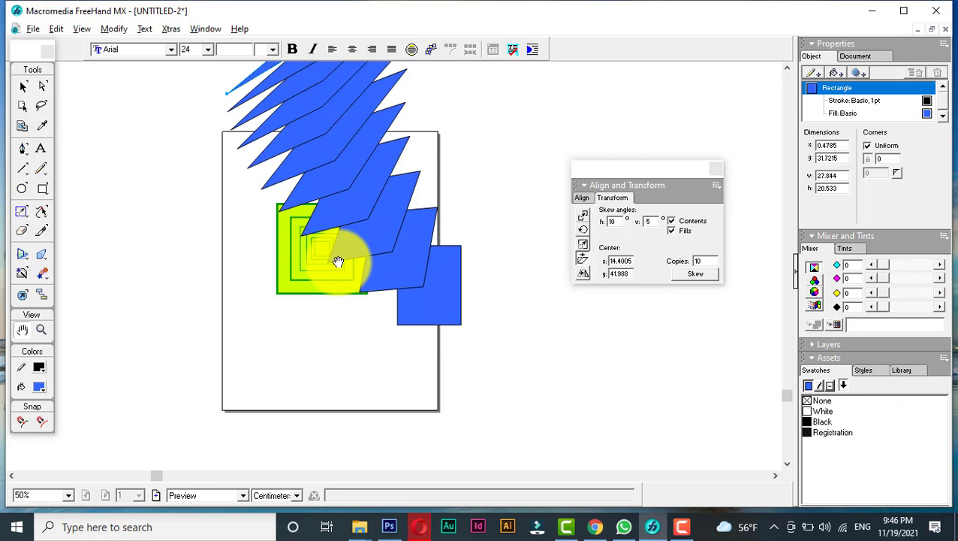
Undo the skewed copies of the blue rectangle and clear the selection.
ctrl+alt+click(425, 273)
drag(438, 259, 434, 285)
key(ctrl+z)
click(394, 302)
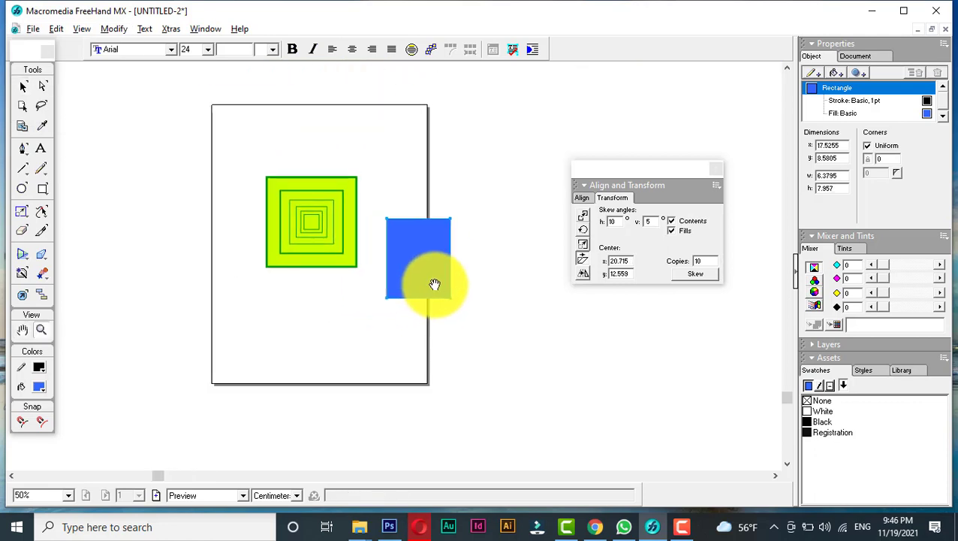
click(498, 300)
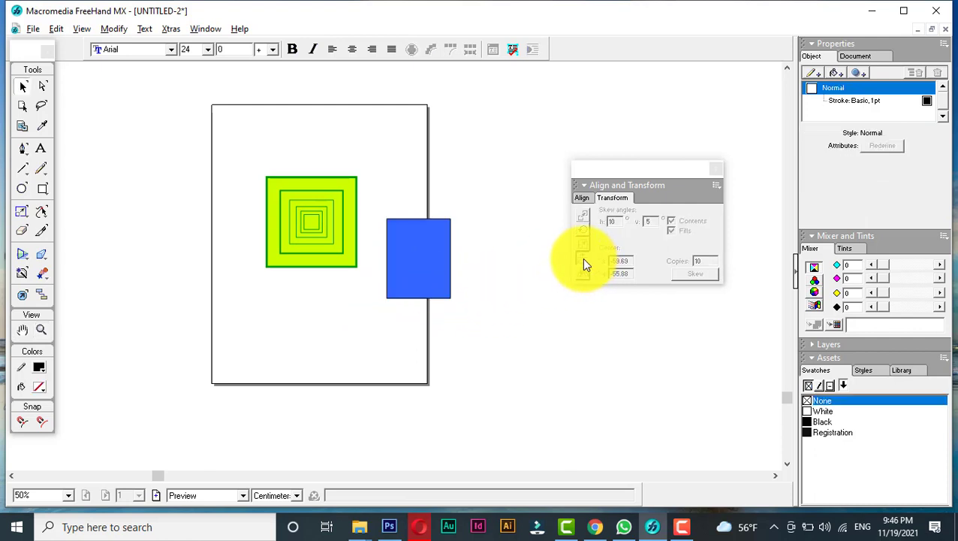
Reflect the blue rectangle about a 90° axis with the copies set to 0.
click(438, 237)
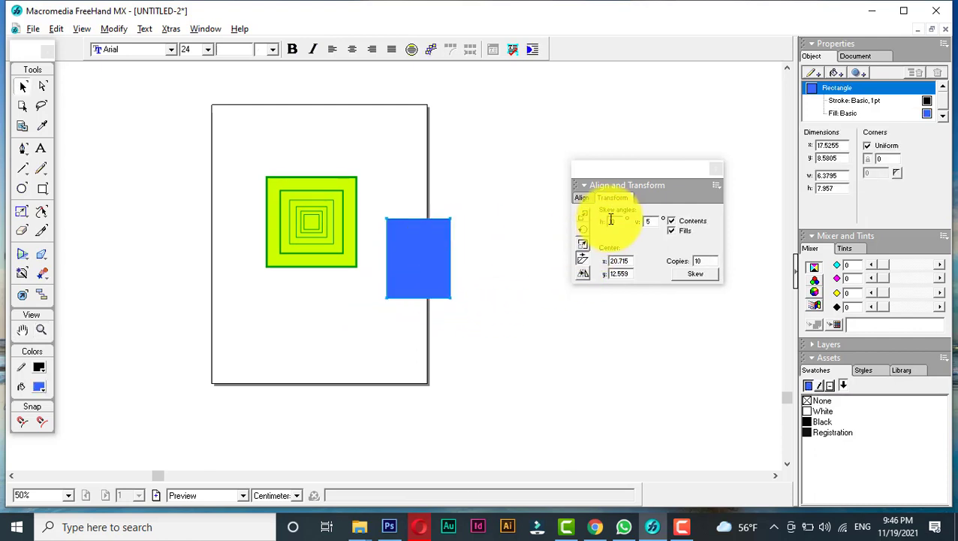
click(578, 257)
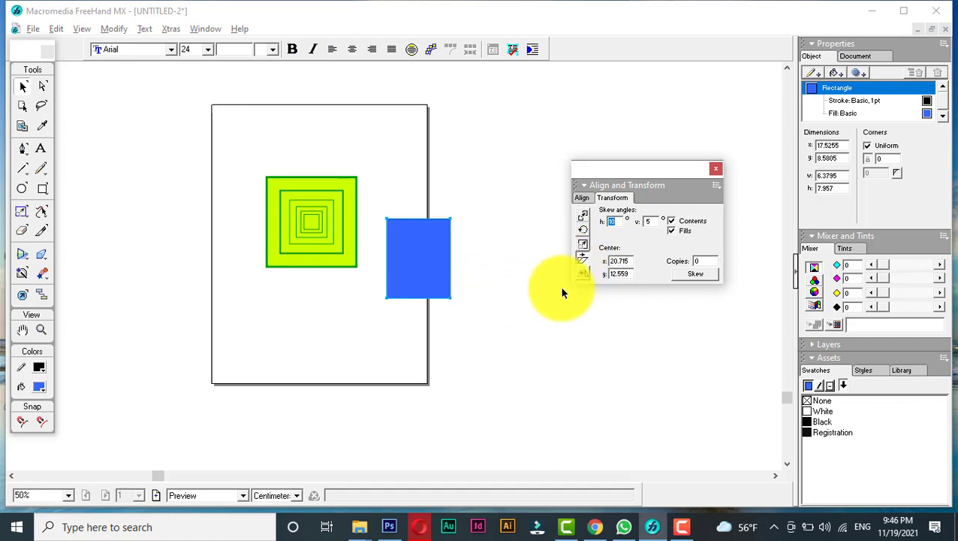
click(582, 274)
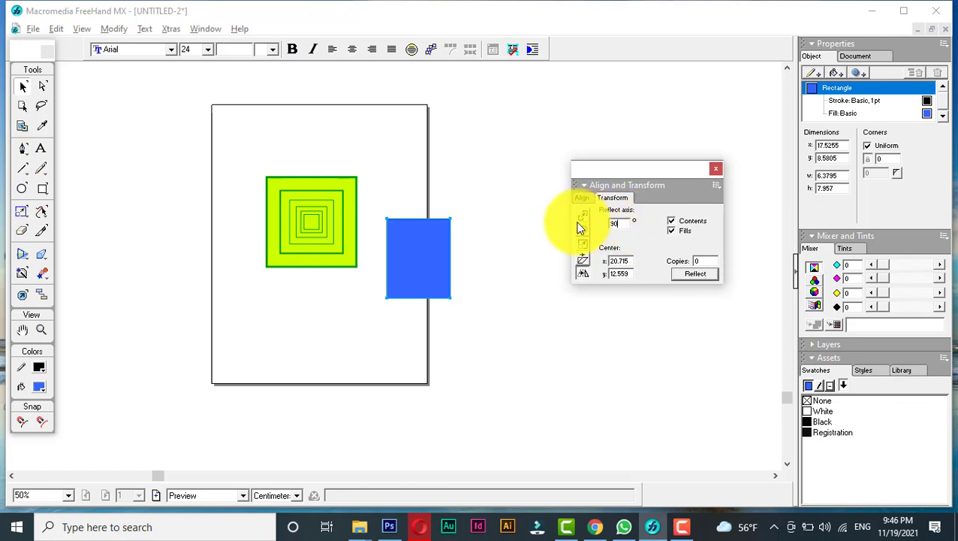
text(90)
click(694, 273)
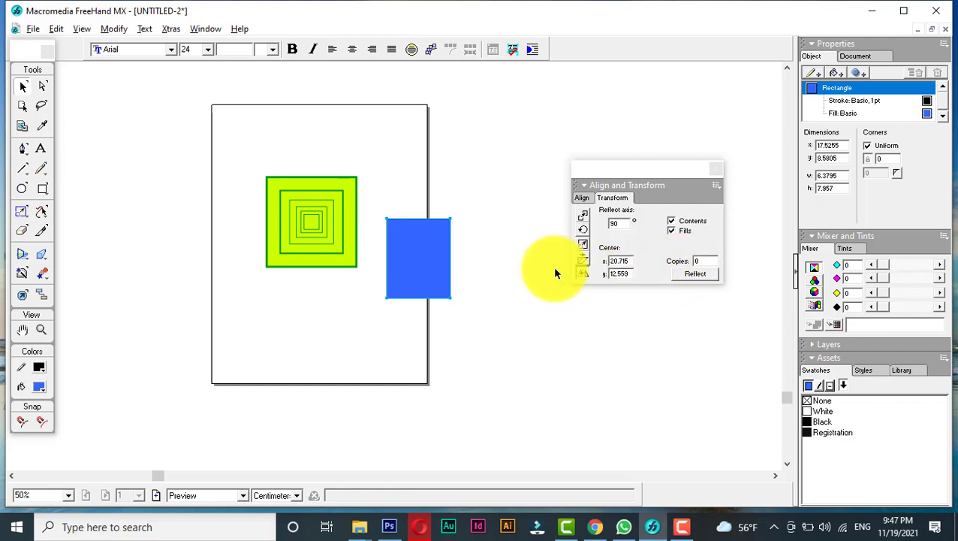
Move the blue rectangle and the nested green squares to the page's upper right edge, clearing the page.
drag(426, 253, 413, 173)
drag(238, 140, 409, 268)
drag(399, 192, 507, 175)
drag(389, 303, 217, 115)
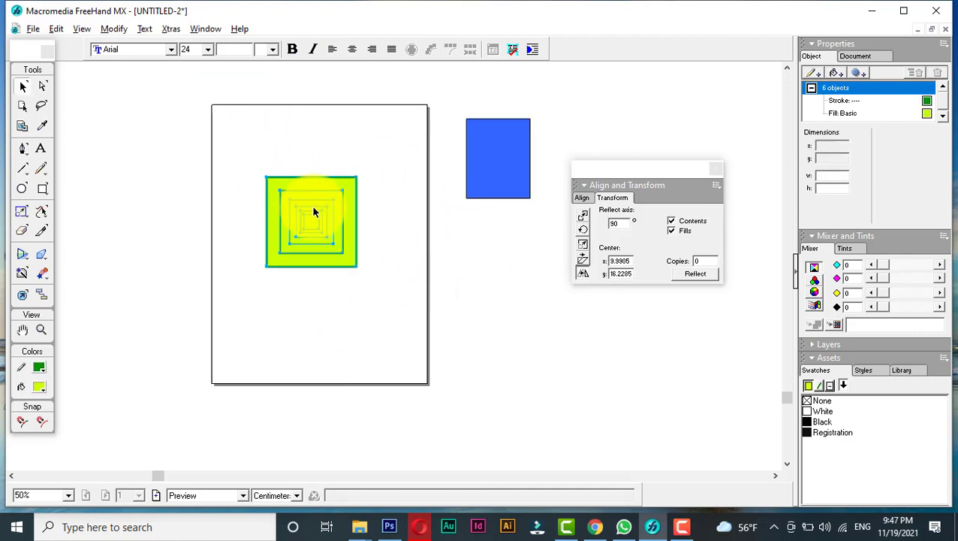
drag(314, 211, 466, 145)
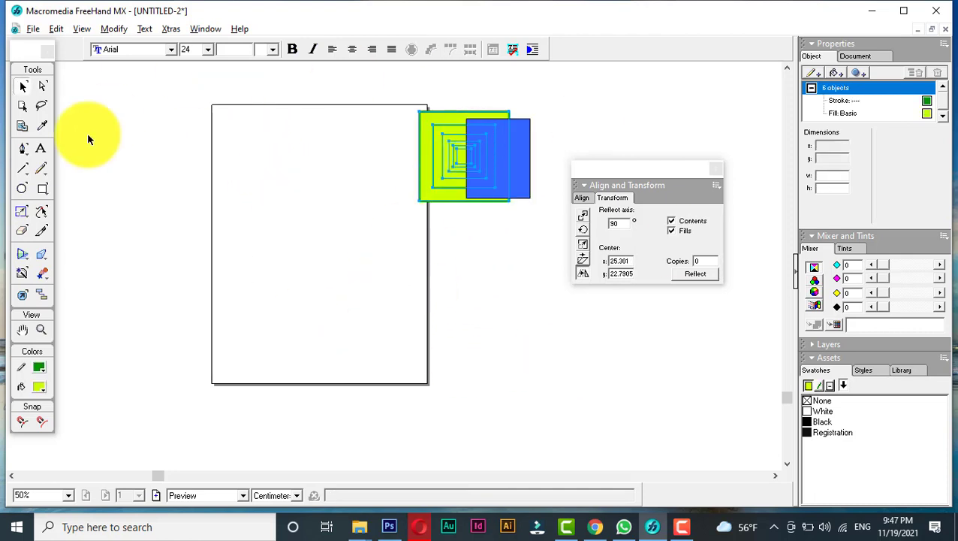
click(109, 191)
Draw a freehand curve shaped like a mirrored 3 in the upper left half of the page with the Pencil tool.
click(42, 170)
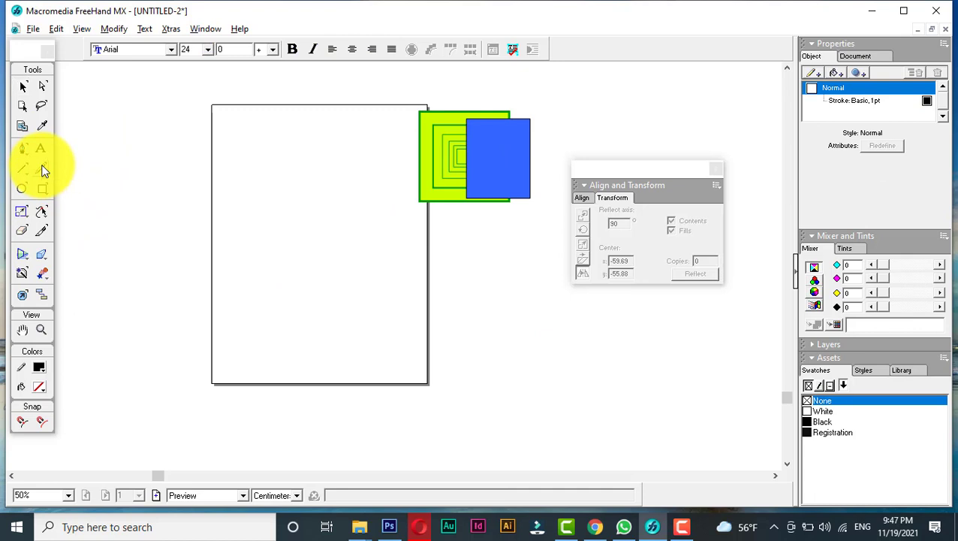
mouse_move(276, 149)
mouse_down()
mouse_move(244, 153)
mouse_move(237, 189)
mouse_move(272, 195)
mouse_move(250, 196)
mouse_move(225, 245)
mouse_move(292, 266)
mouse_up()
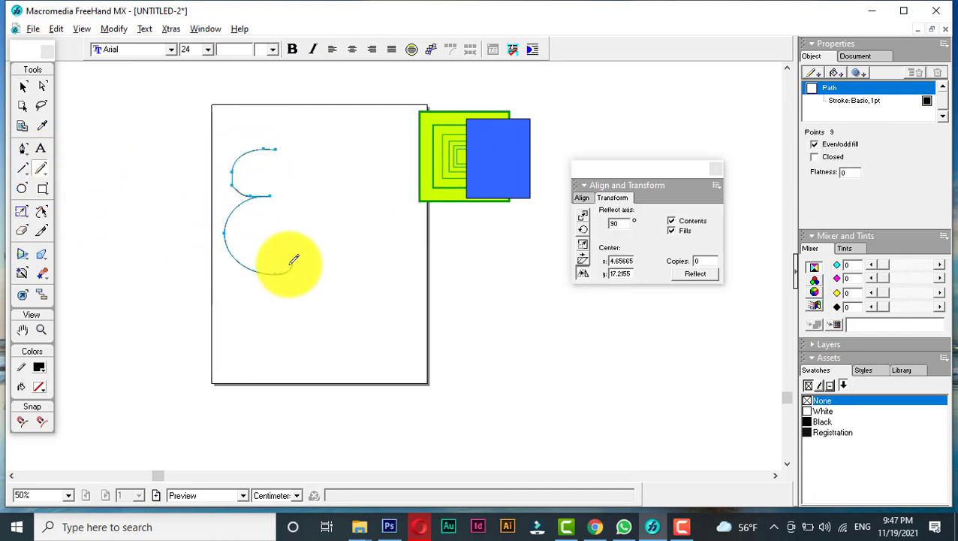
click(24, 88)
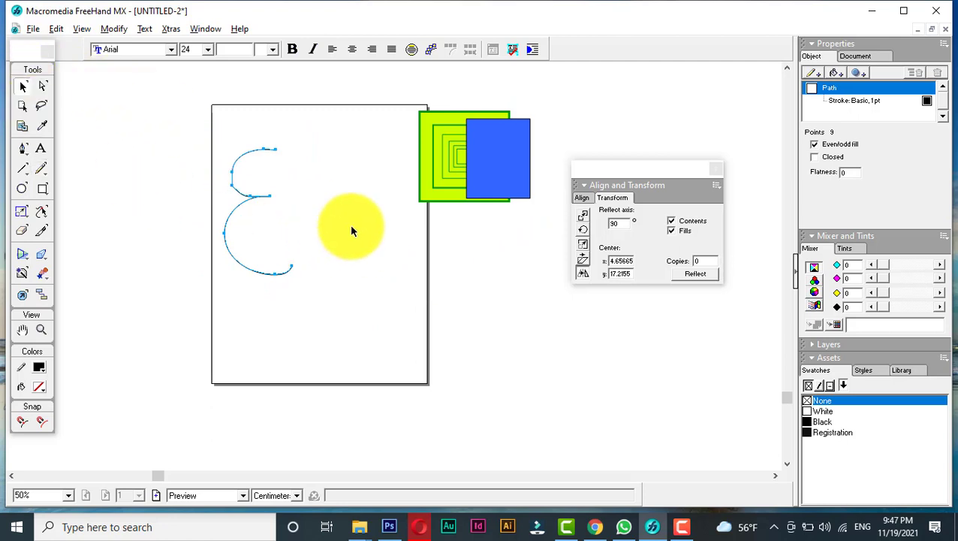
click(350, 224)
Reflect the freehand curve about a 90° axis with 0 copies, and reflect it back the same way.
click(235, 207)
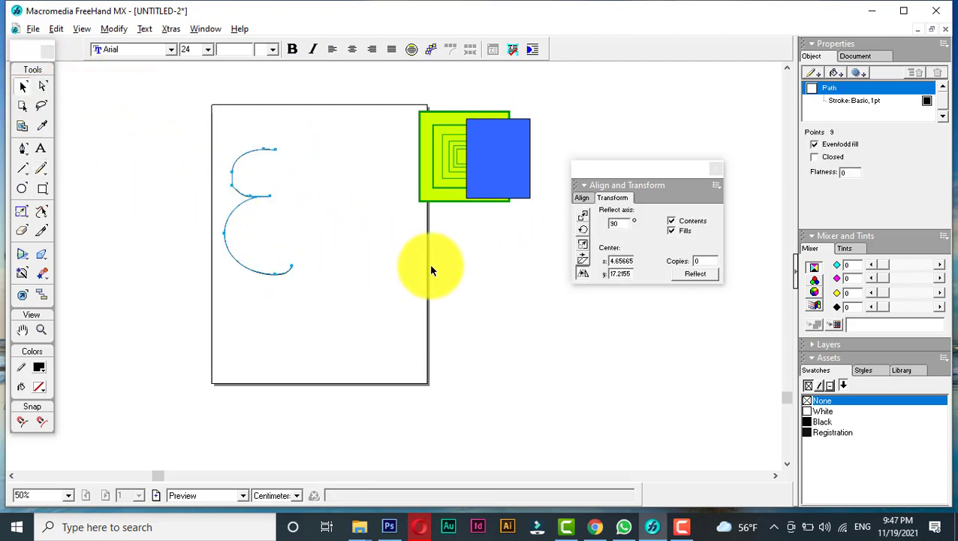
click(583, 274)
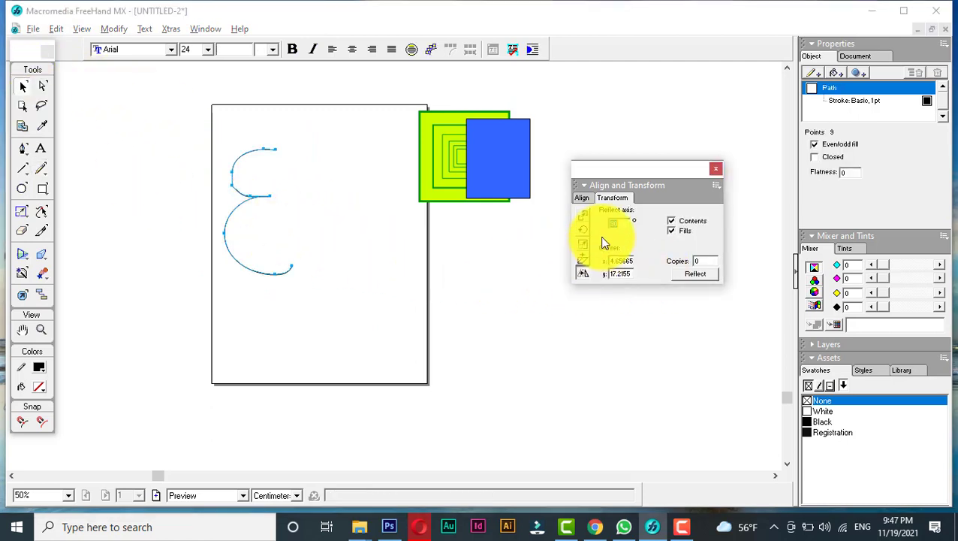
click(695, 274)
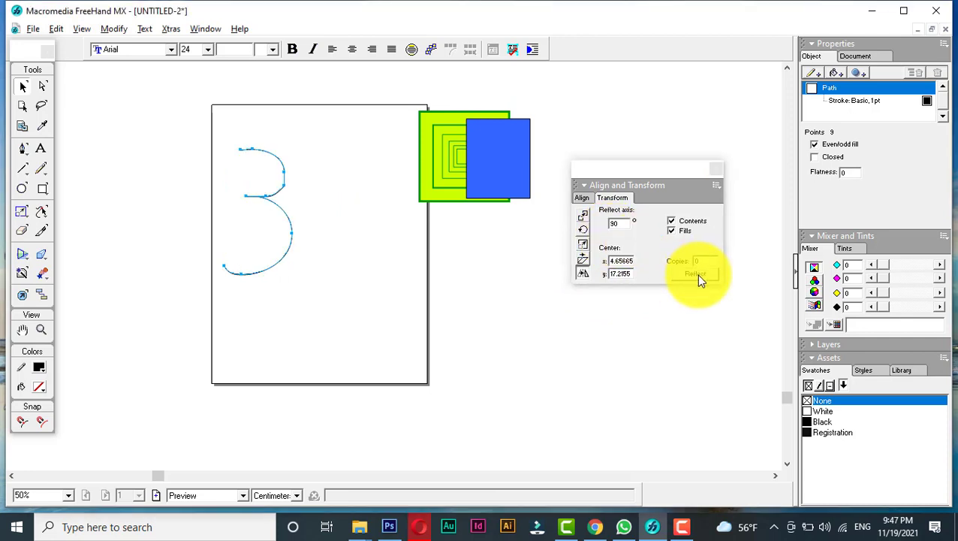
click(696, 274)
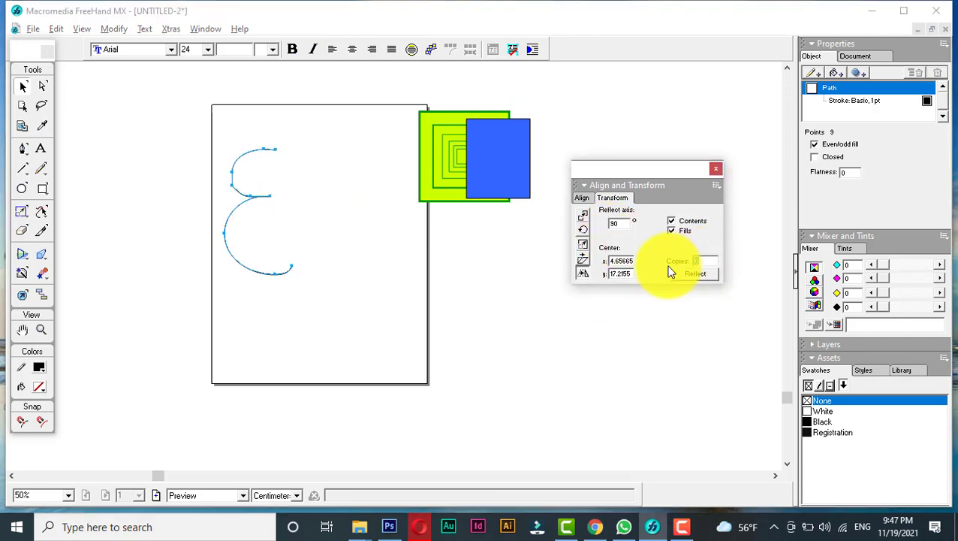
Try reflecting the curve about the 90° axis with 5 copies, and undo all reflections of the curve.
click(710, 274)
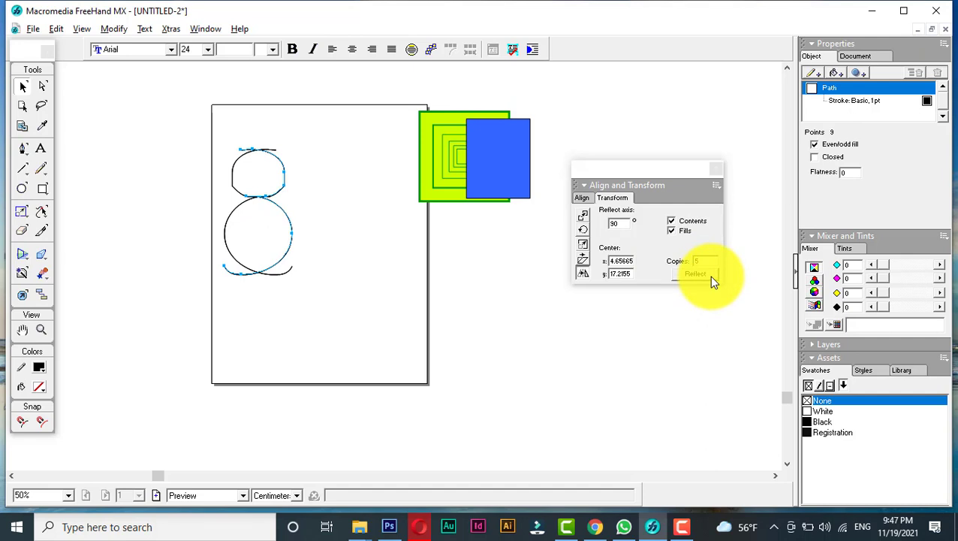
click(381, 304)
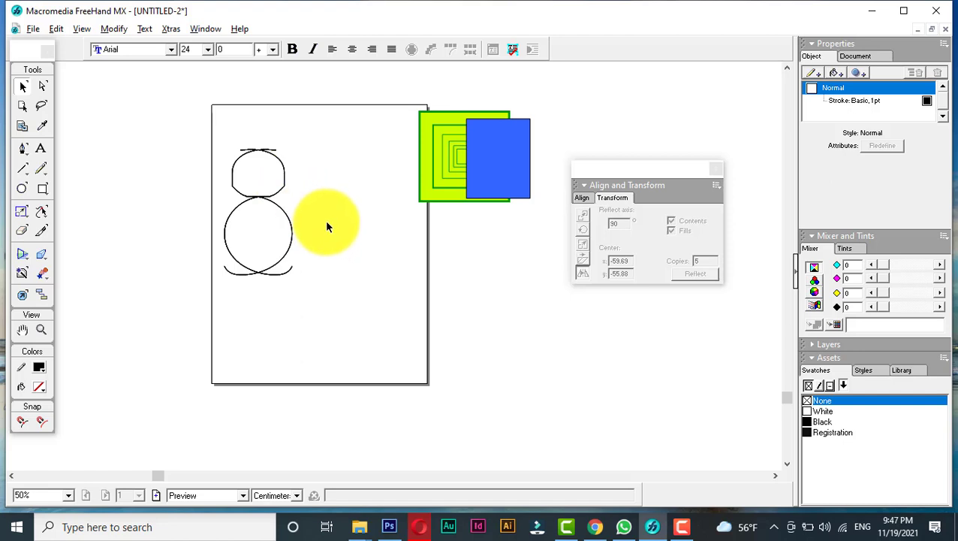
key(ctrl+z)
key(ctrl+z)
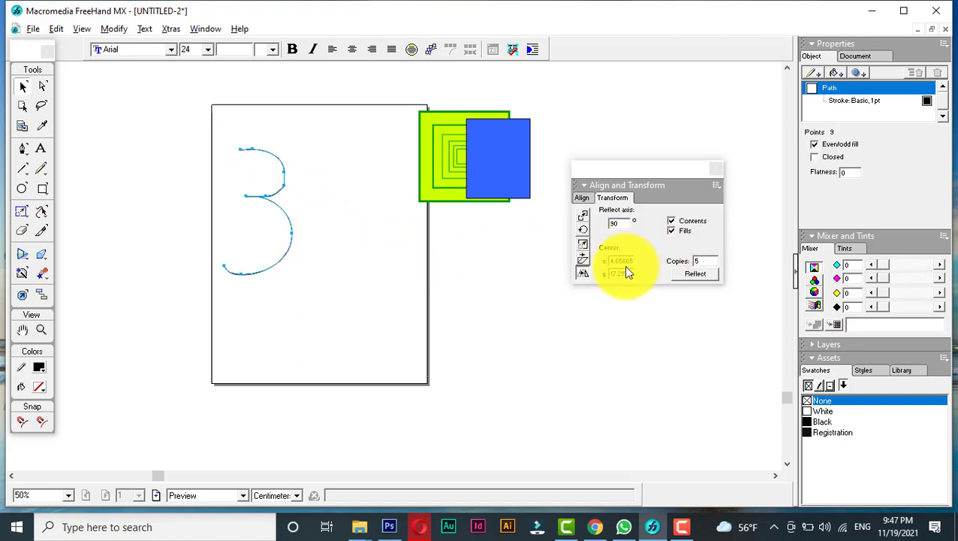
key(ctrl+z)
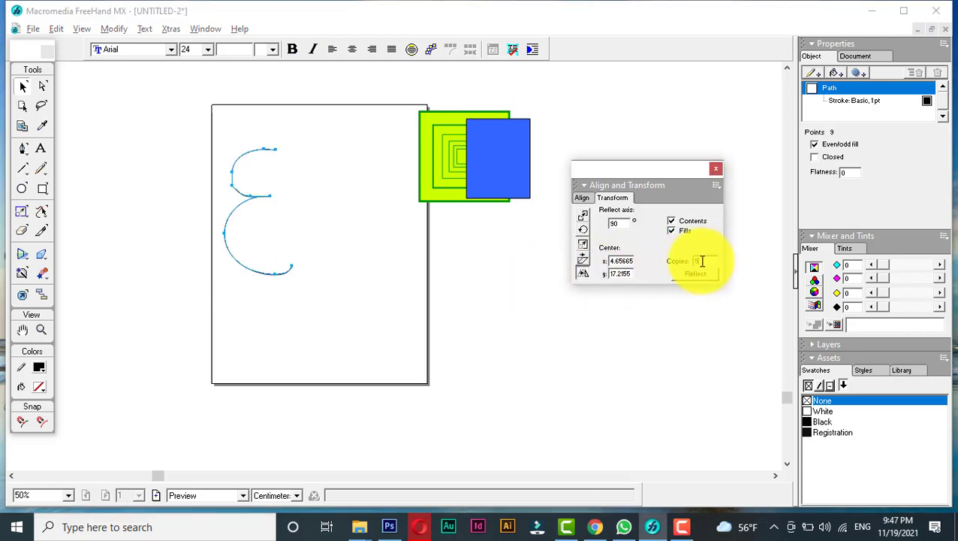
Set the reflection center's x to 5 and reflect the curve about the 90° axis with 5 copies.
click(706, 261)
drag(612, 262, 643, 259)
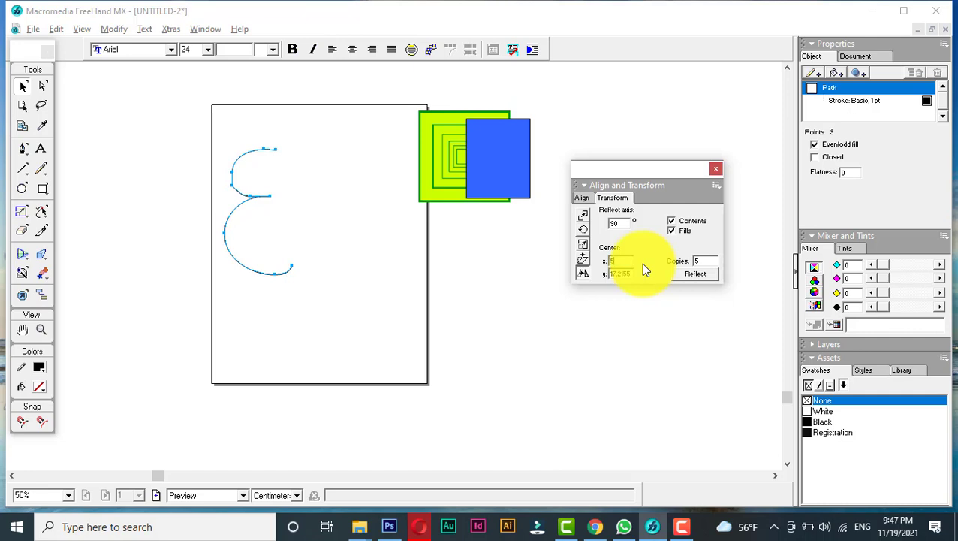
click(692, 275)
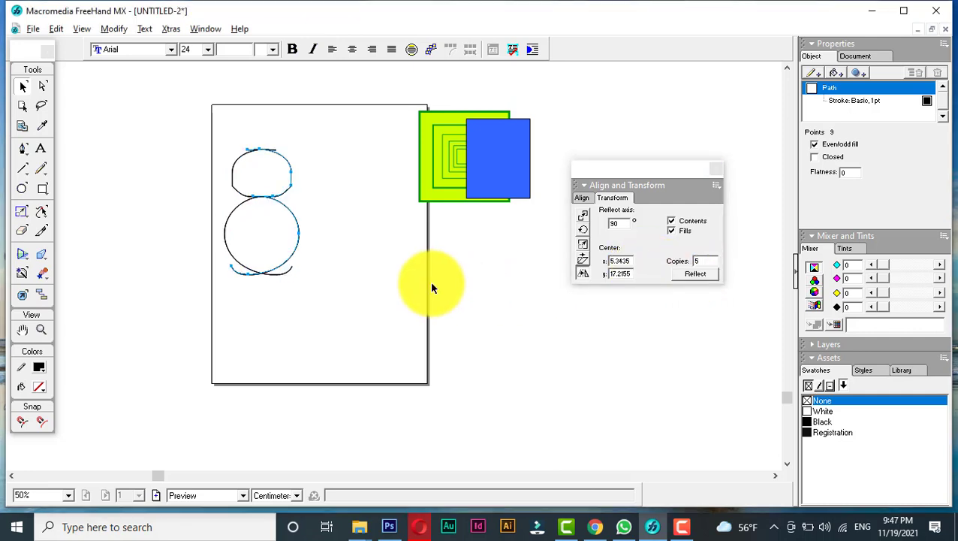
Undo the curve's last reflection, try reflecting it about the 90° axis with center x 75.345 and 5 copies, and undo that too.
key(ctrl+z)
drag(609, 262, 631, 261)
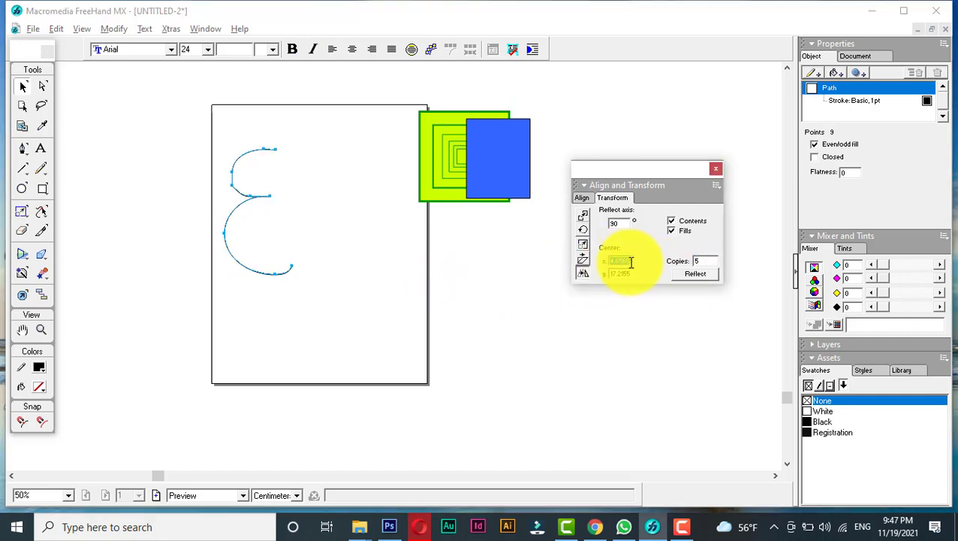
text(75.345)
click(689, 275)
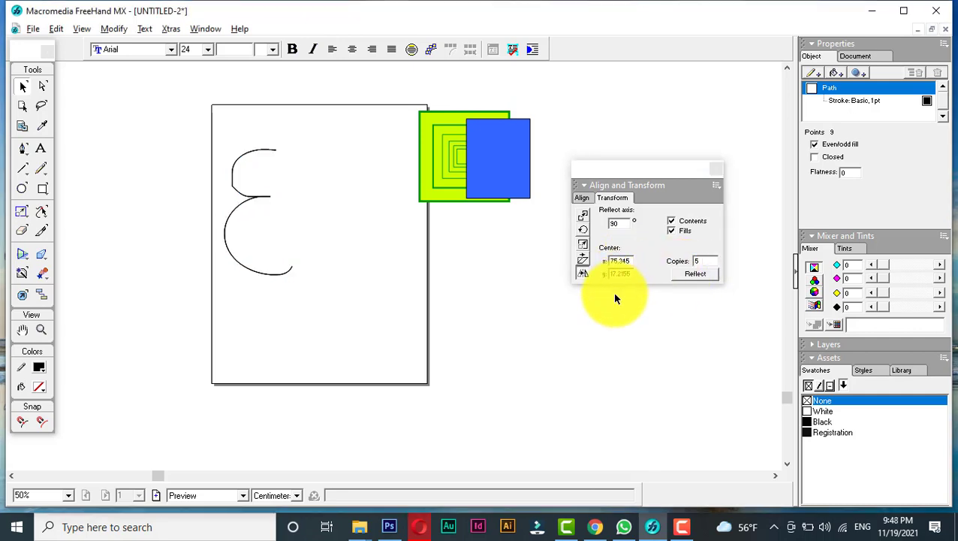
key(ctrl+z)
Set the reflect axis to 25° and reflect the freehand curve with 5 copies.
drag(623, 224, 590, 226)
text(25)
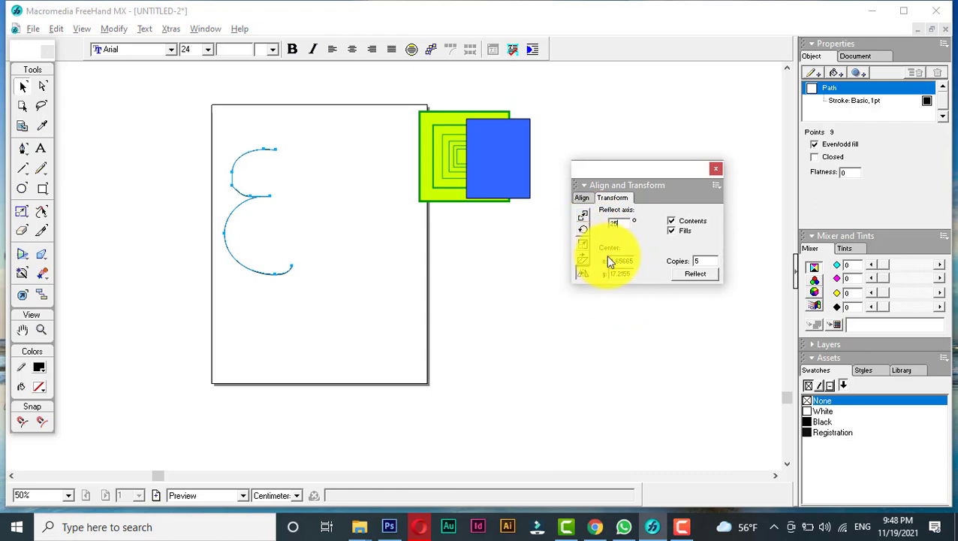
click(695, 273)
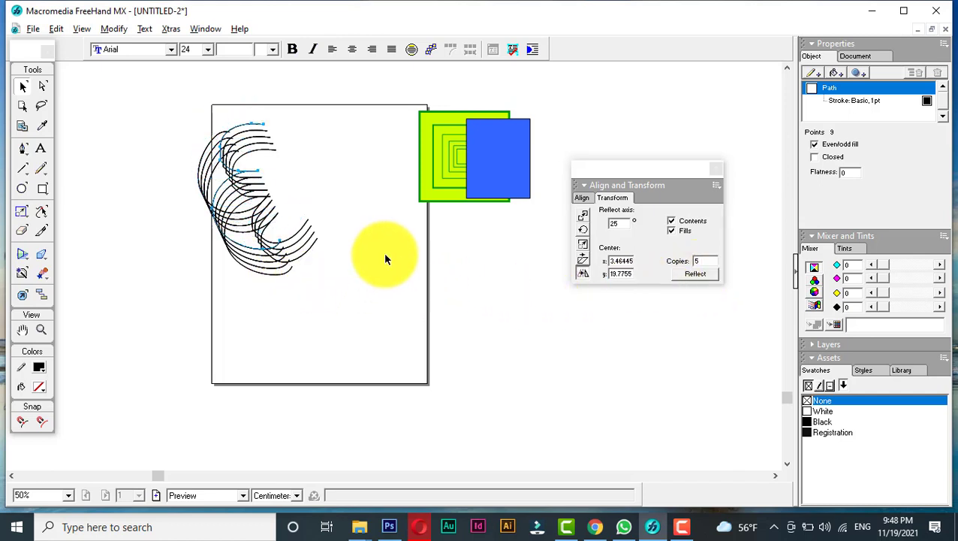
Delete the curves, the blue rectangle and the nested squares, keeping one green square about 6.28 cm wide in the upper left part of the page.
drag(499, 175, 374, 294)
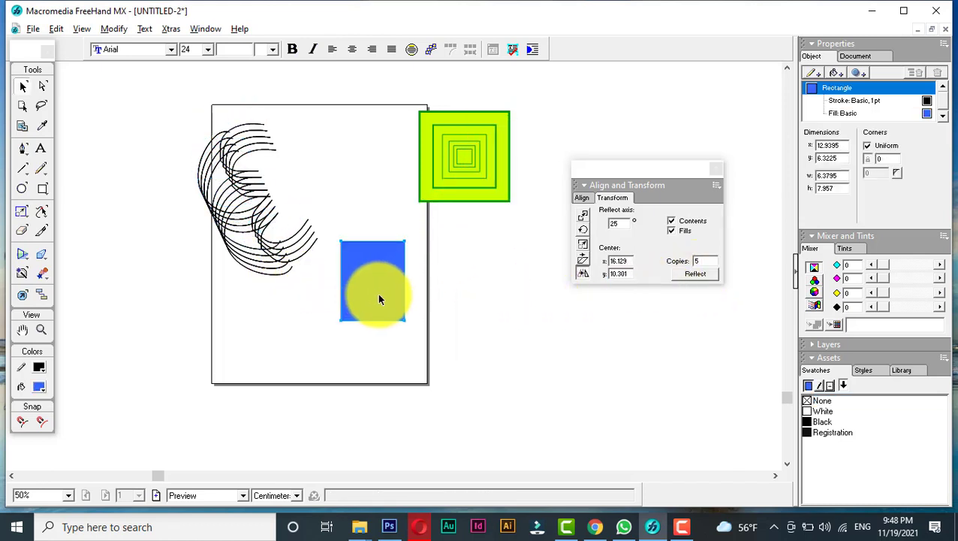
key(ctrl+a)
key(Delete)
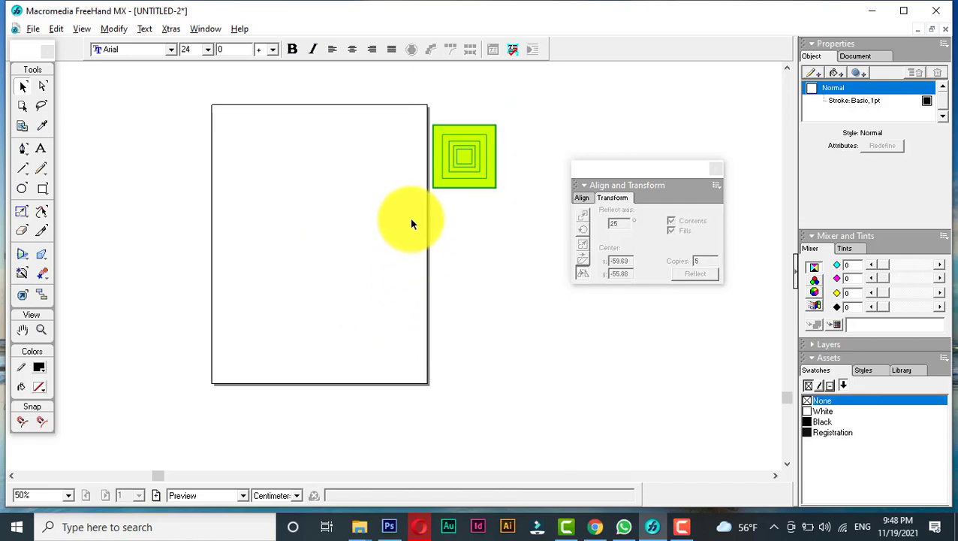
drag(509, 257, 292, 170)
key(Delete)
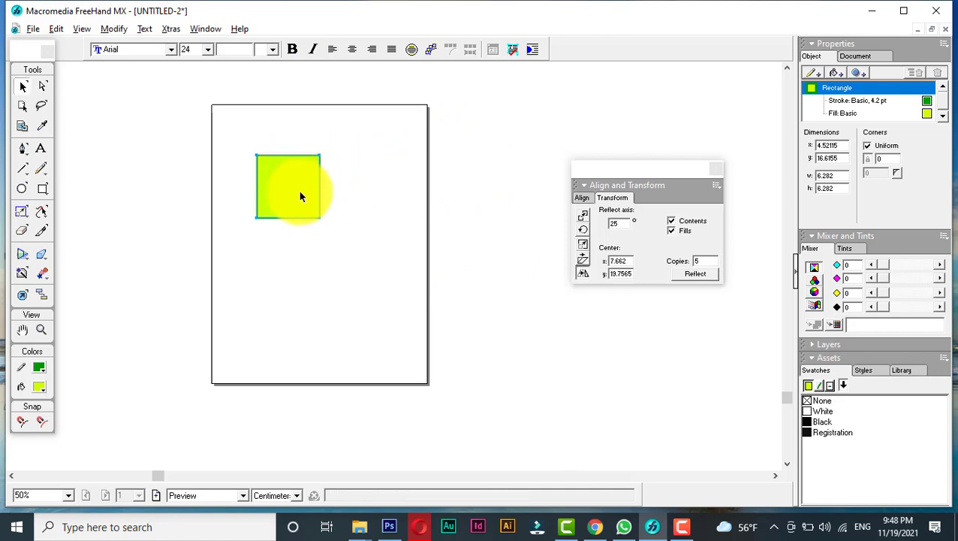
Reflect the green square about the 25° axis with 10 copies.
click(583, 273)
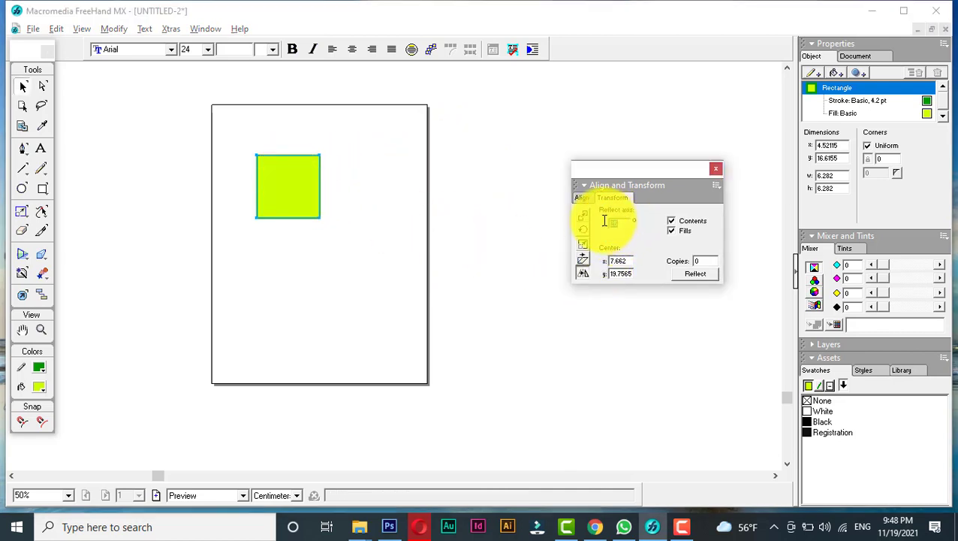
click(700, 274)
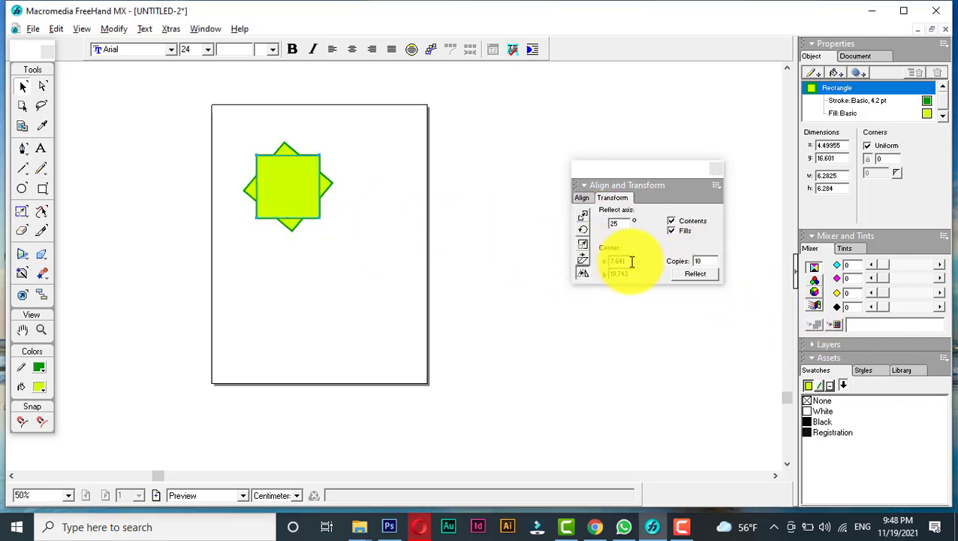
Try a reflection center x of 7 for the square, and reflect it about the 25° axis with center x 20 and 10 copies.
drag(628, 261, 600, 260)
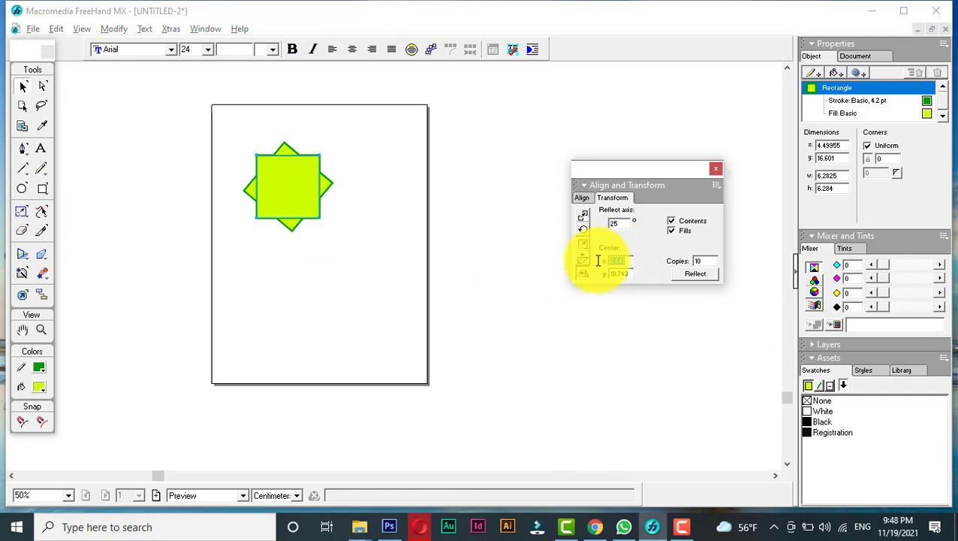
text(7)
key(Return)
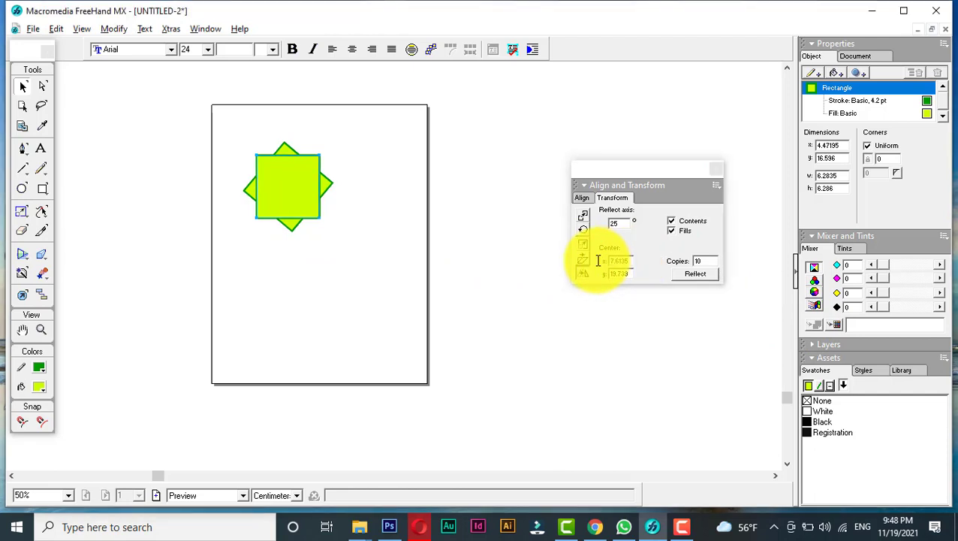
drag(629, 260, 611, 261)
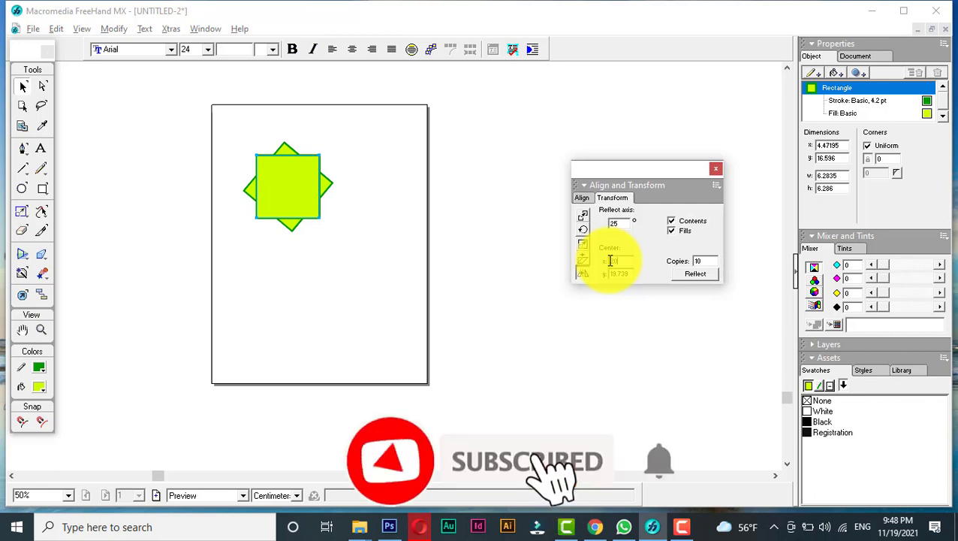
click(691, 274)
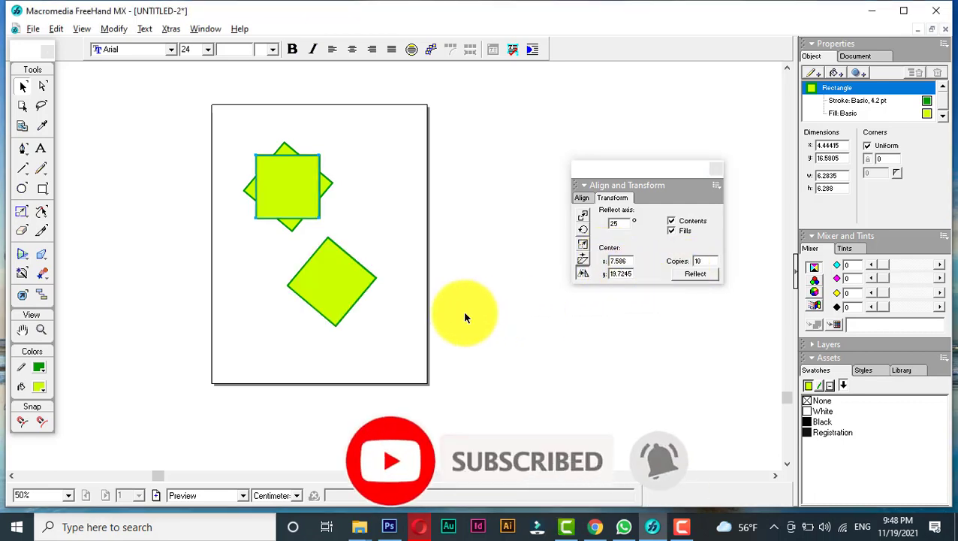